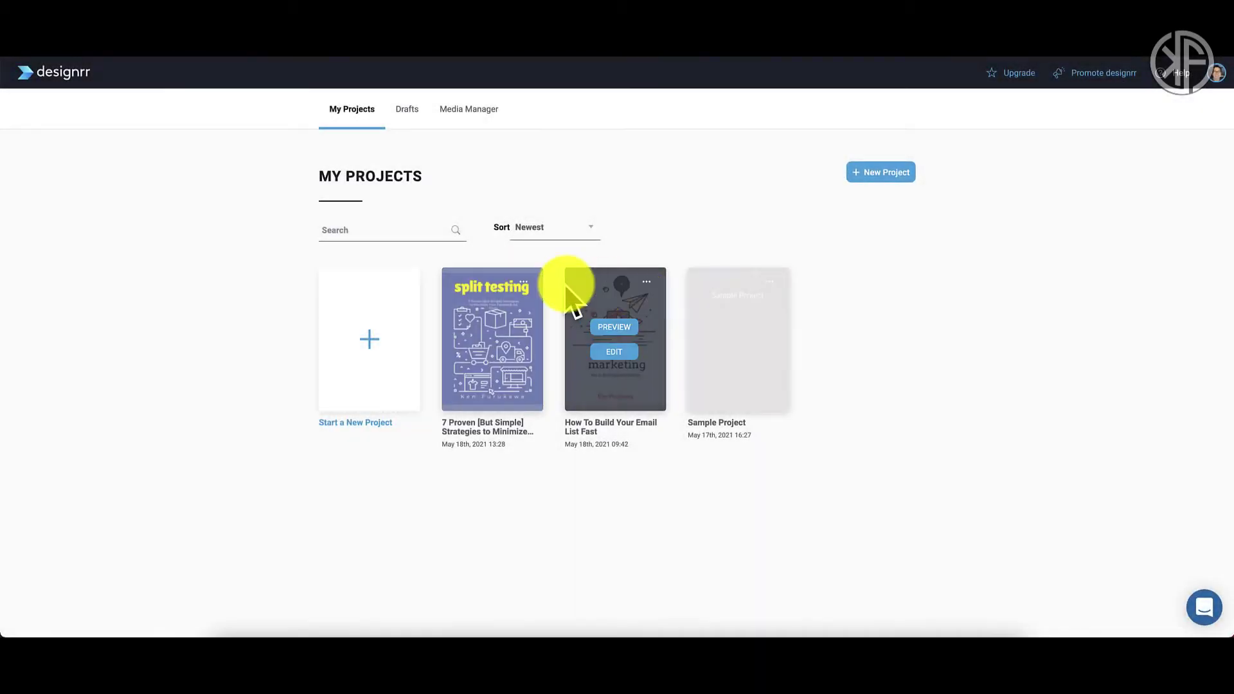
Look through the Drafts and the Media Manager's image search, cover image and image URL sections, and close the manager.
mouse_move(771, 312)
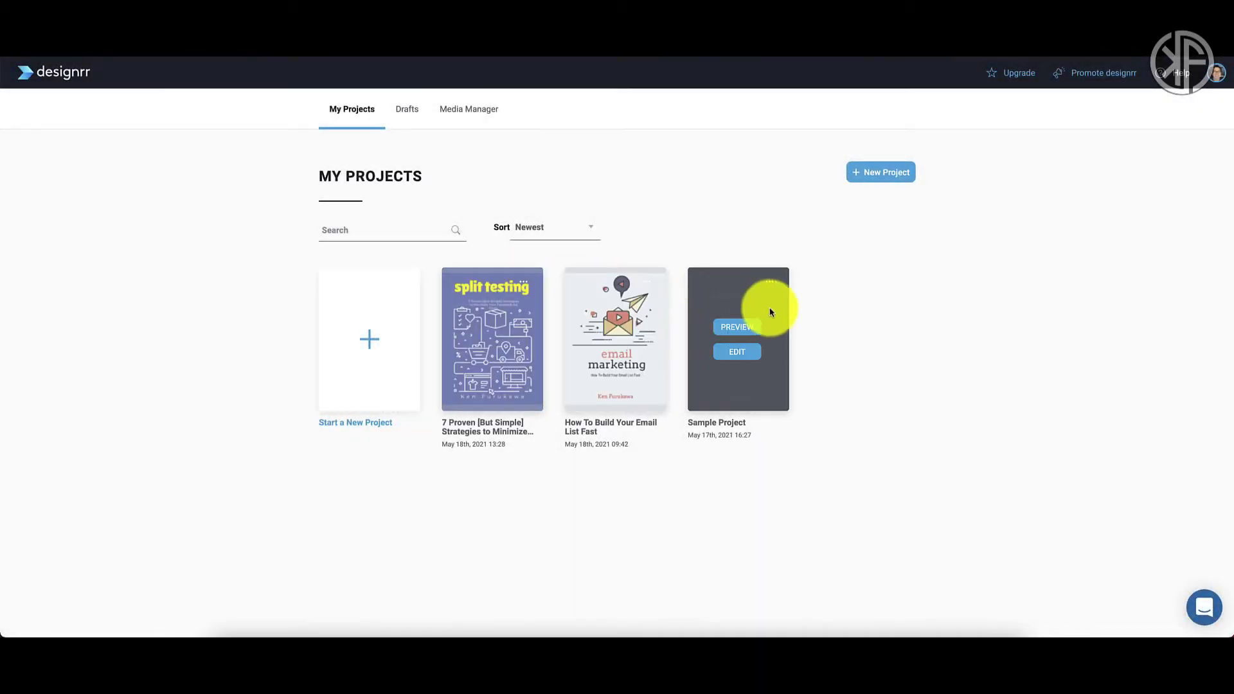
click(405, 113)
click(471, 113)
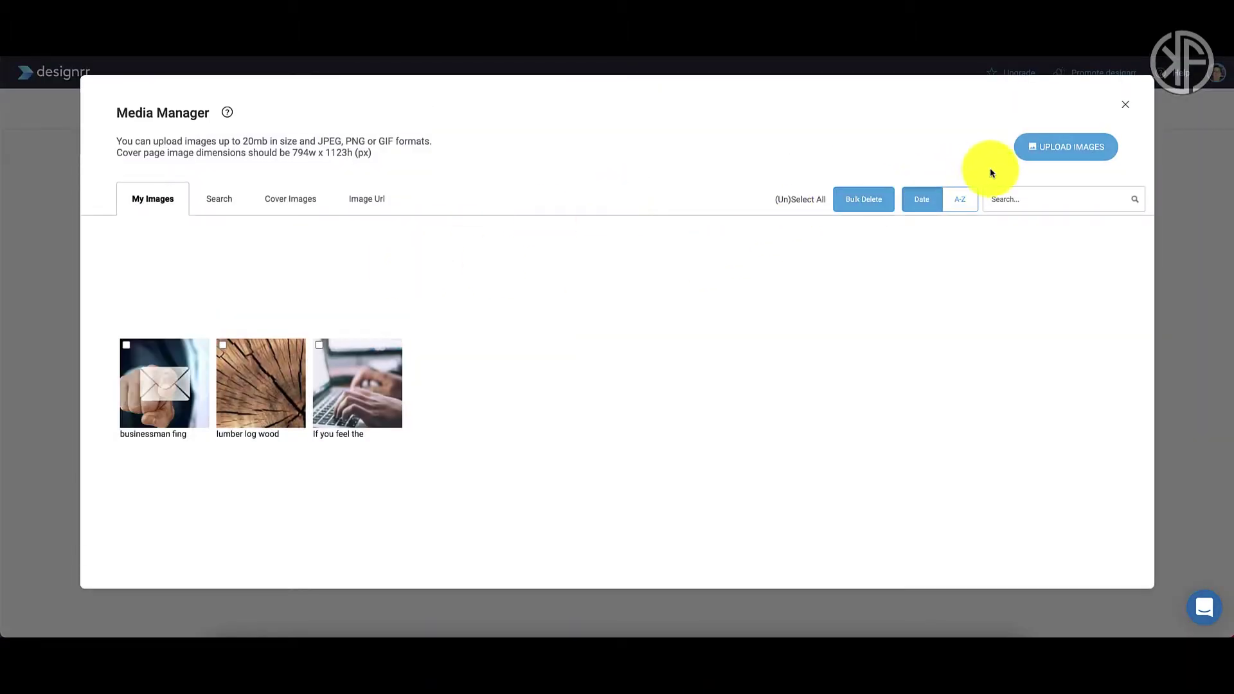
click(221, 198)
click(287, 203)
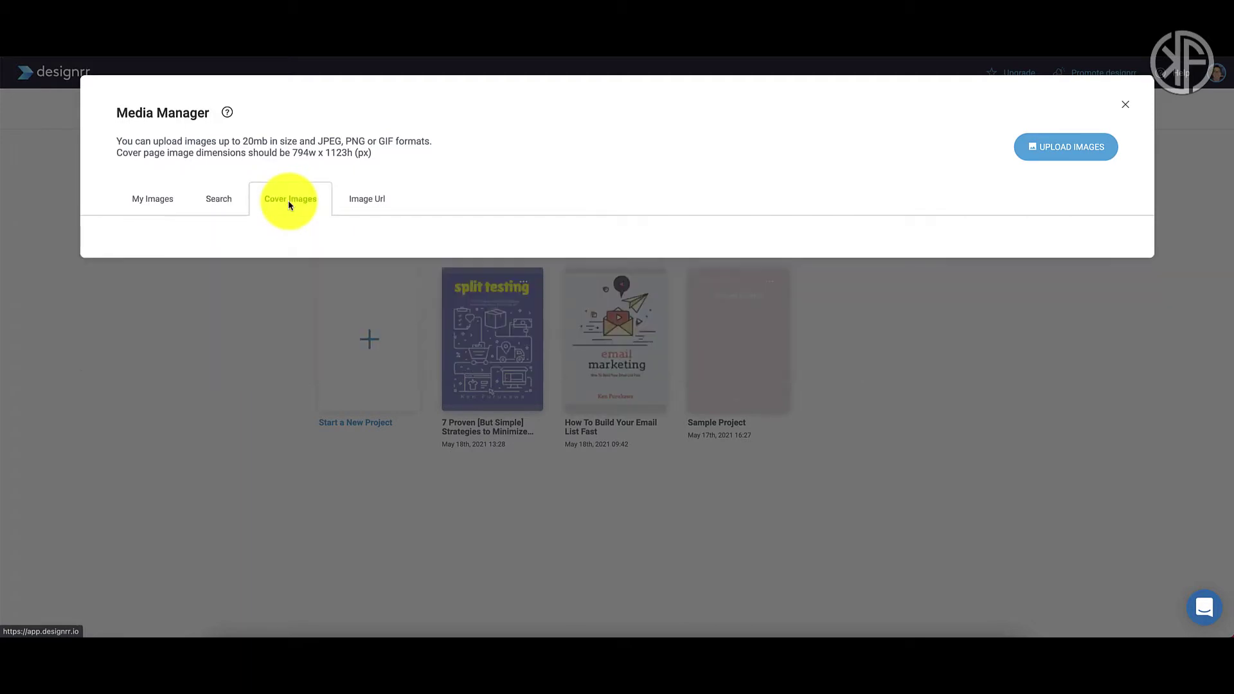
click(364, 198)
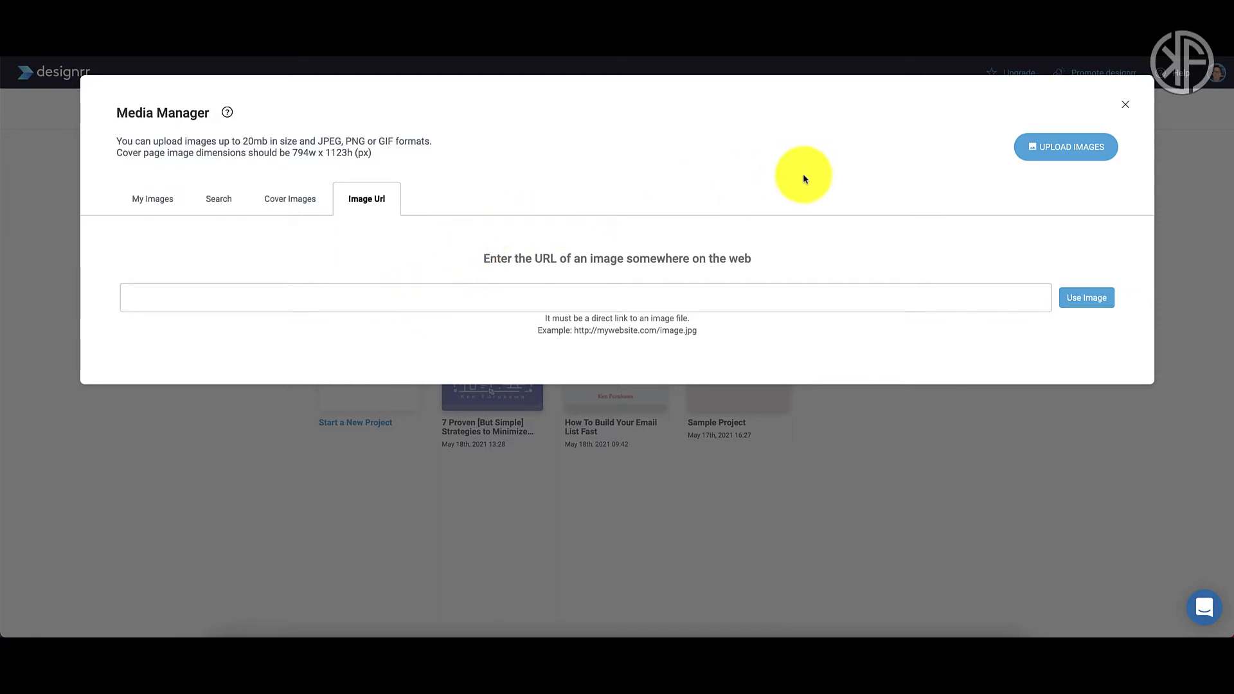
click(1125, 104)
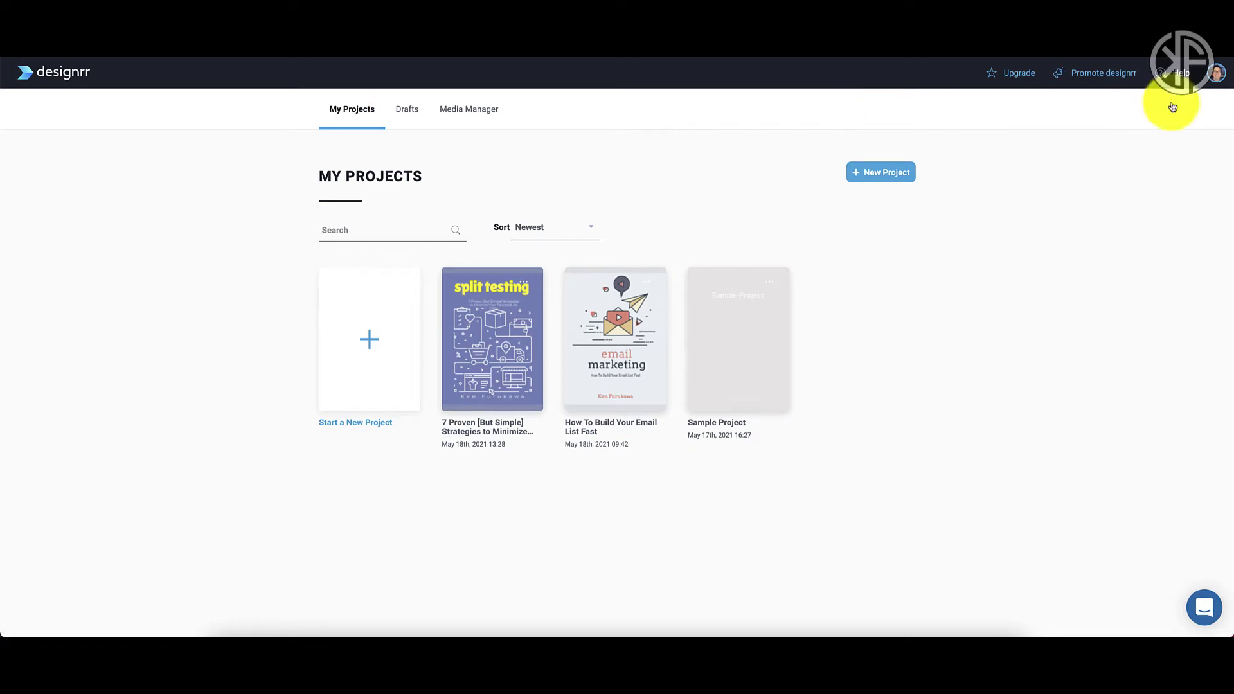
Open the knowledge base from the help options and look over its article collections.
click(1170, 77)
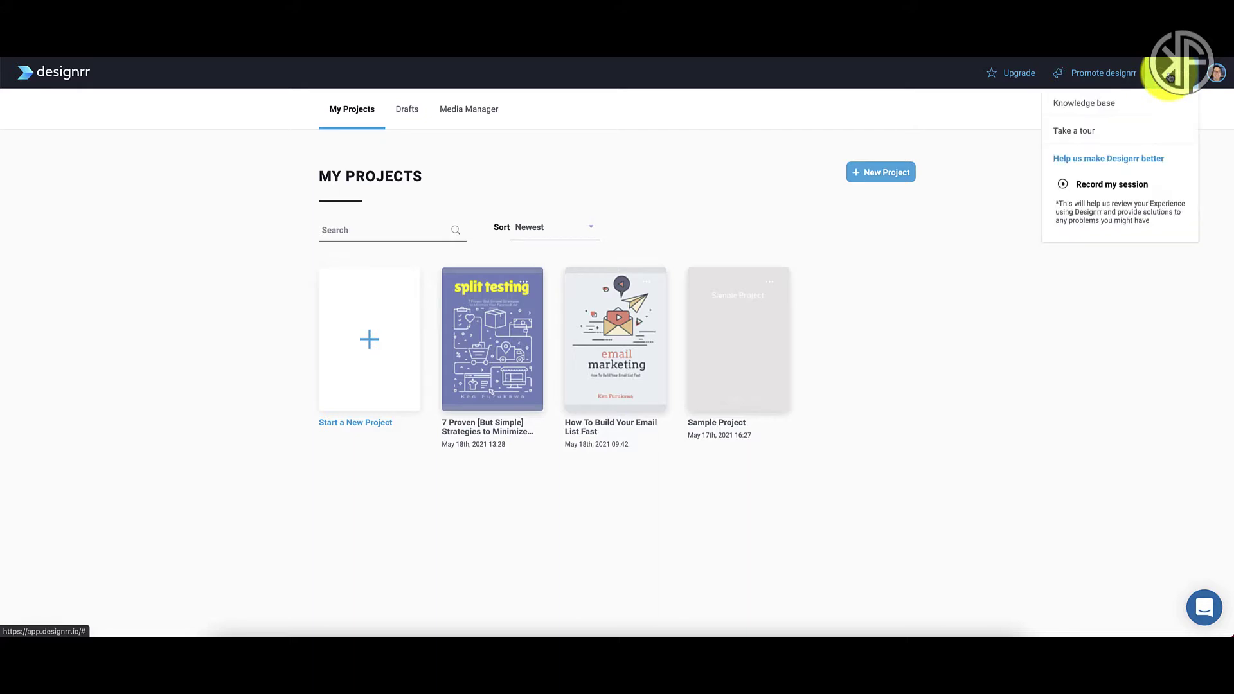
click(1084, 103)
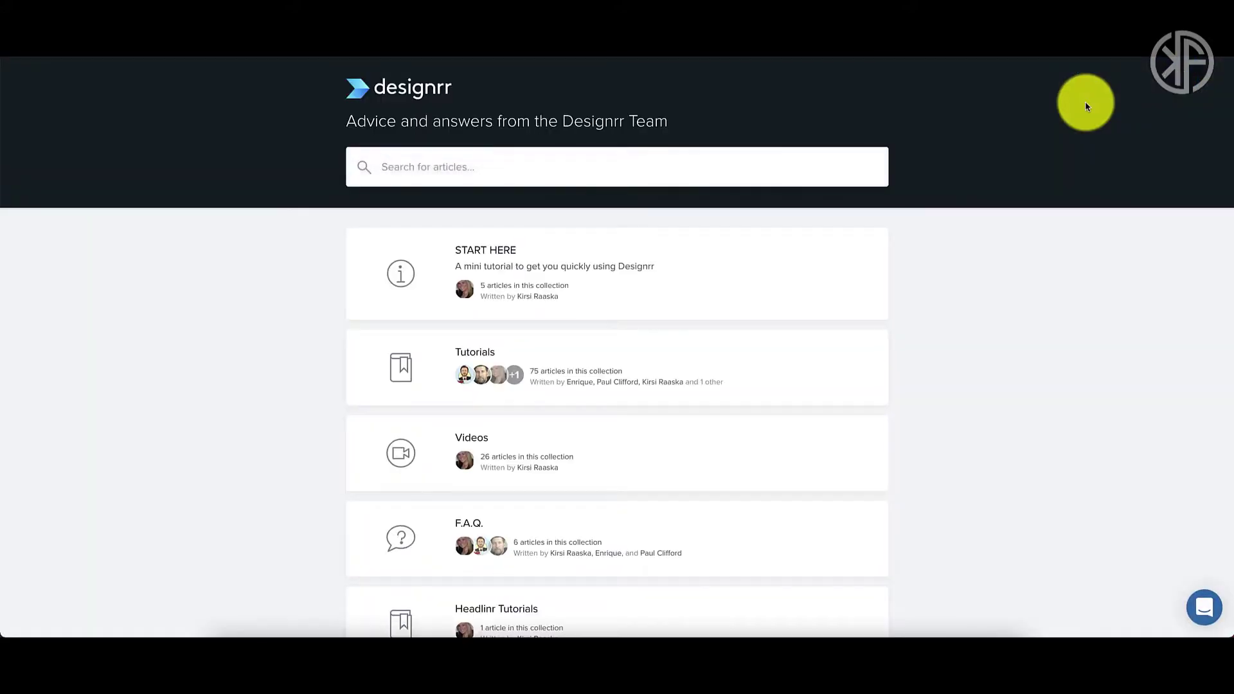
scroll(799, 131, down, 3)
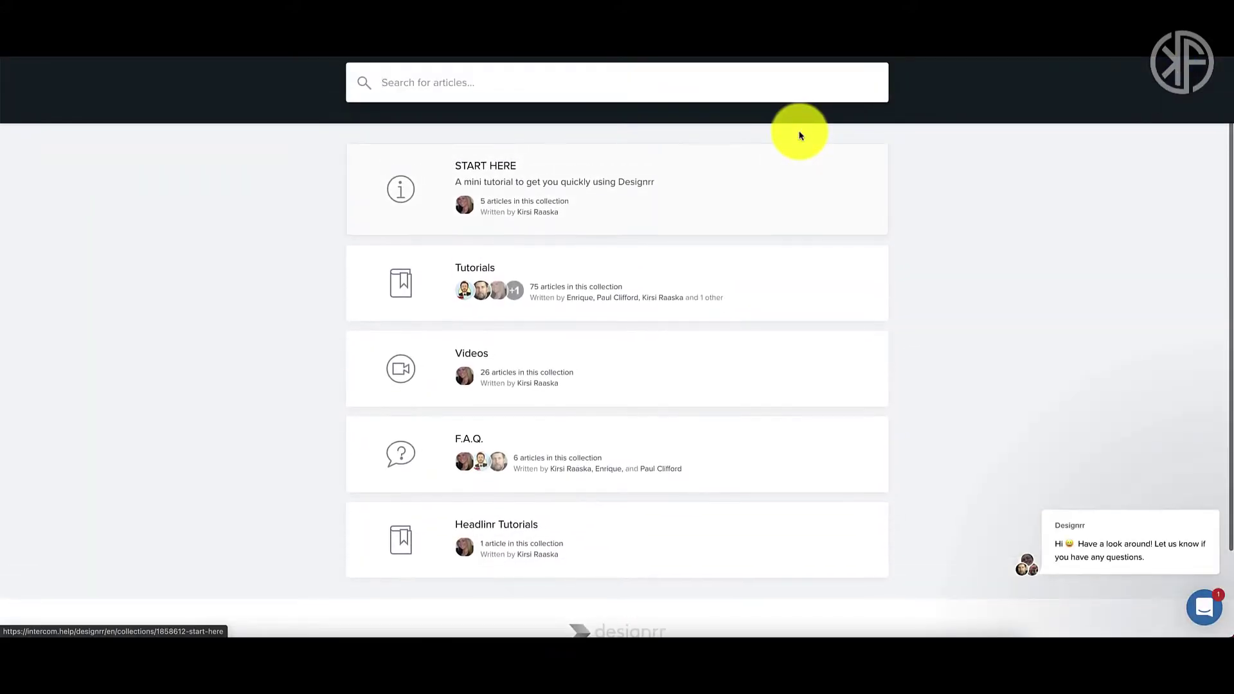
scroll(798, 133, up, 1)
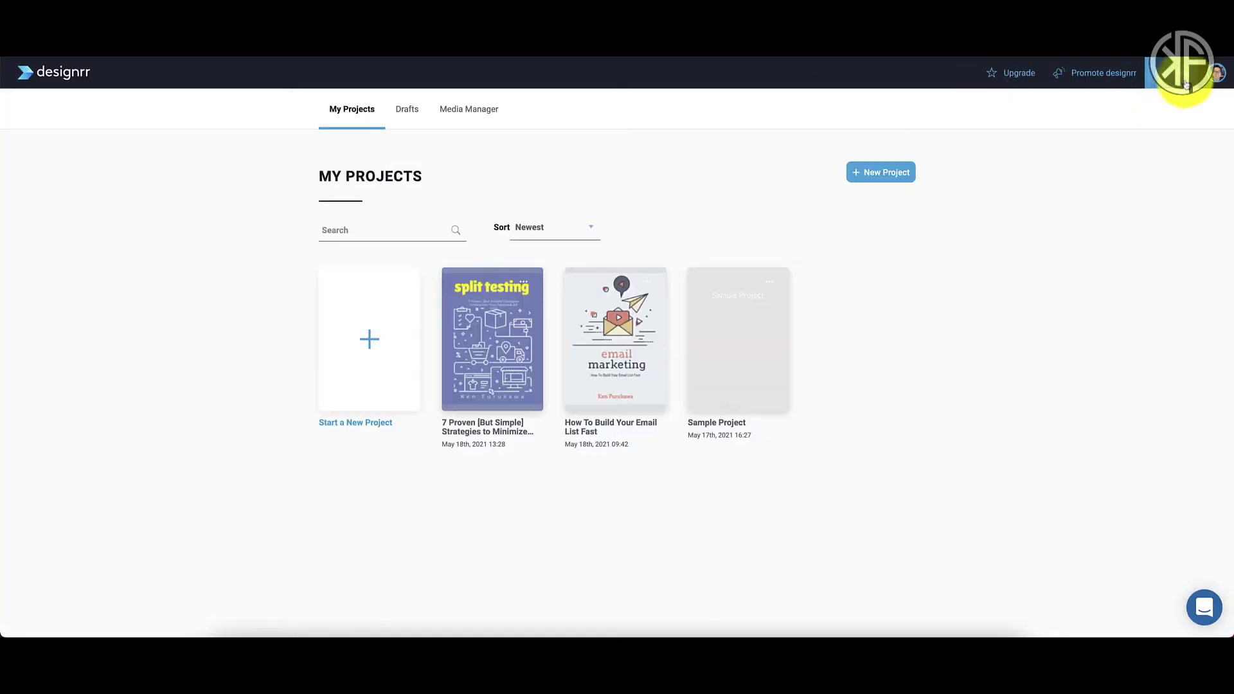
View the dashboard tour window, close it, and check the session recording option in the help options.
click(1175, 68)
click(1070, 133)
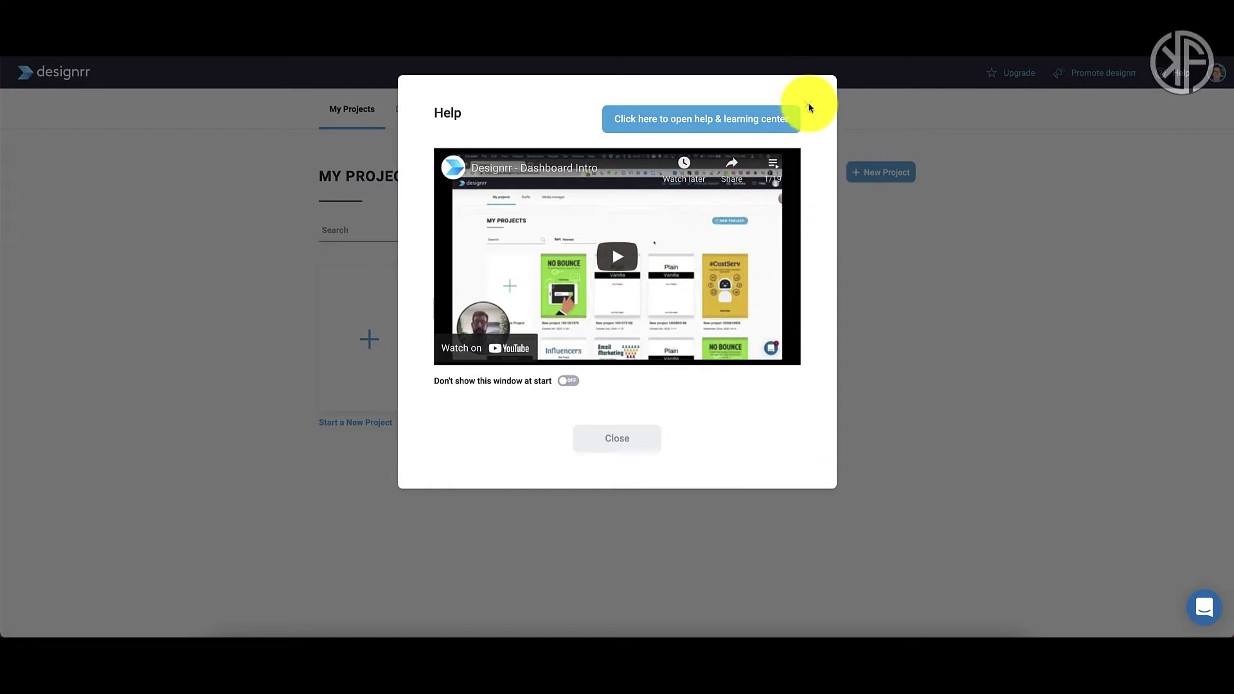
click(809, 106)
click(1166, 73)
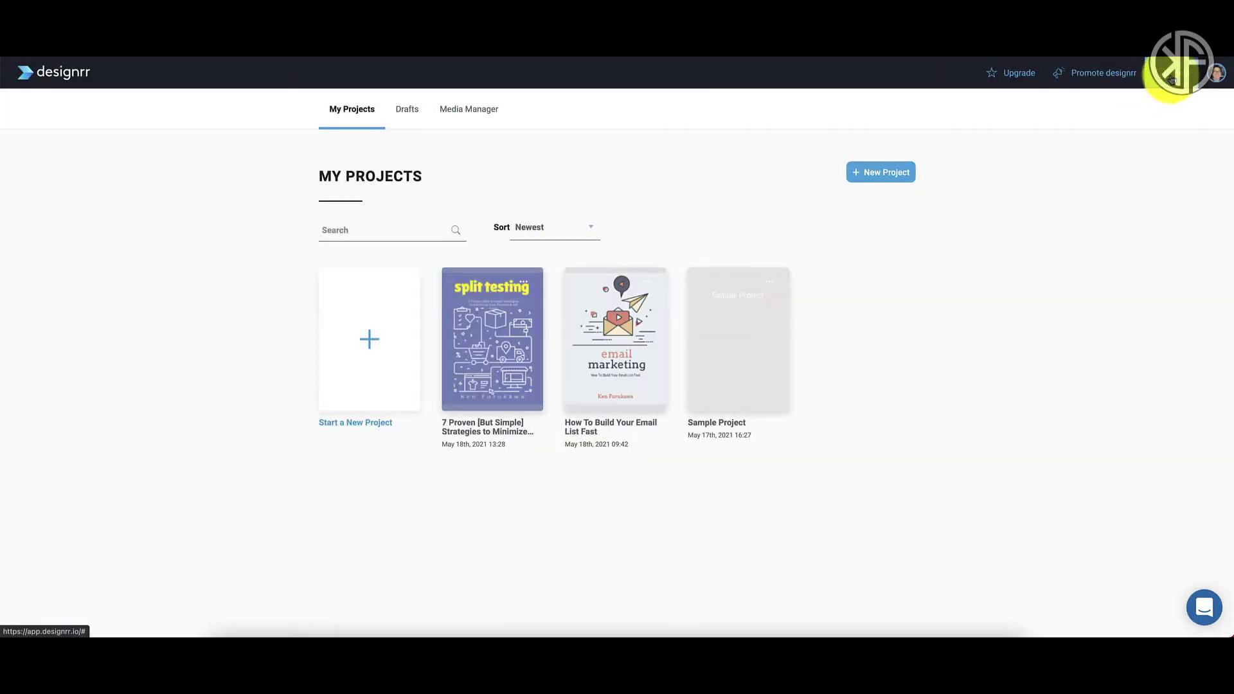
click(1170, 78)
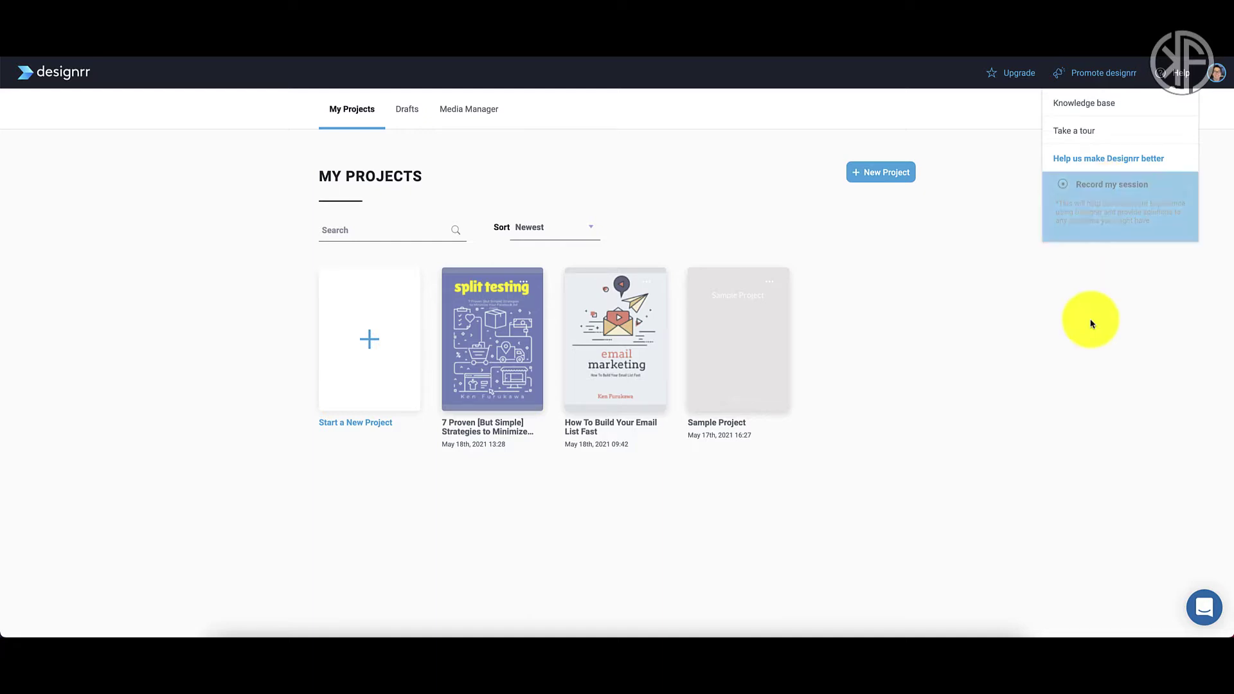
Look through the support chat's conversations, messaging option and article search, and close the chat.
click(1203, 607)
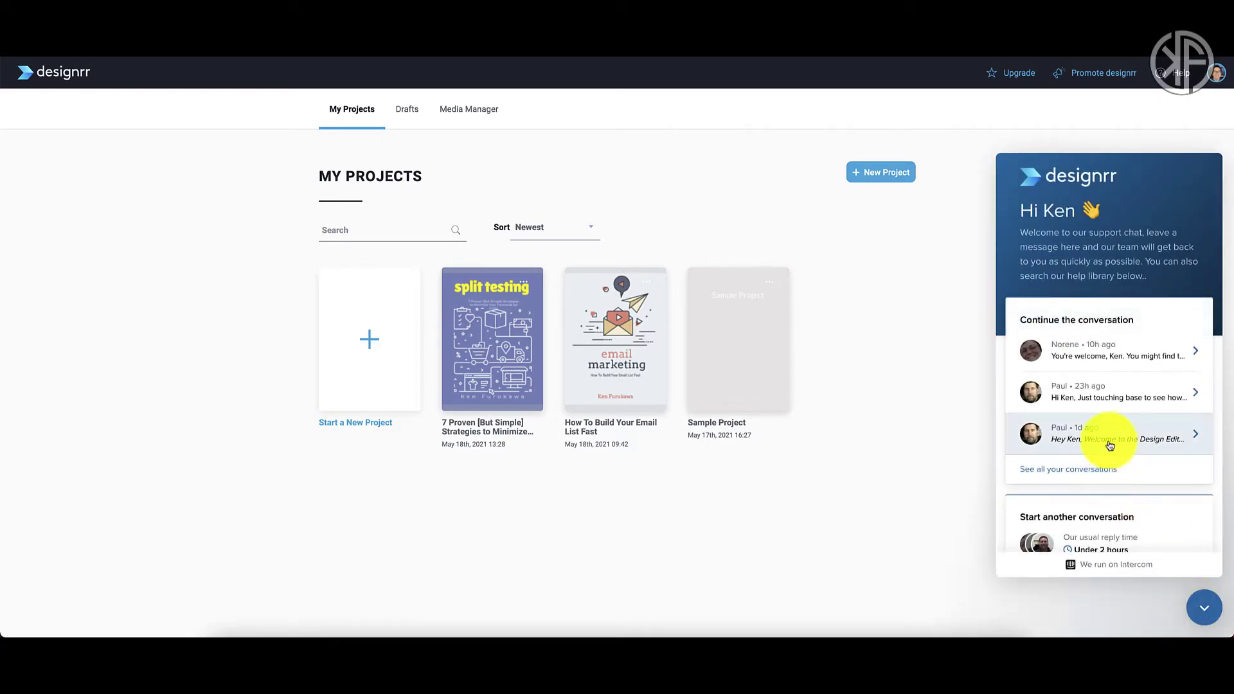
scroll(1111, 442, down, 1)
scroll(1112, 442, down, 2)
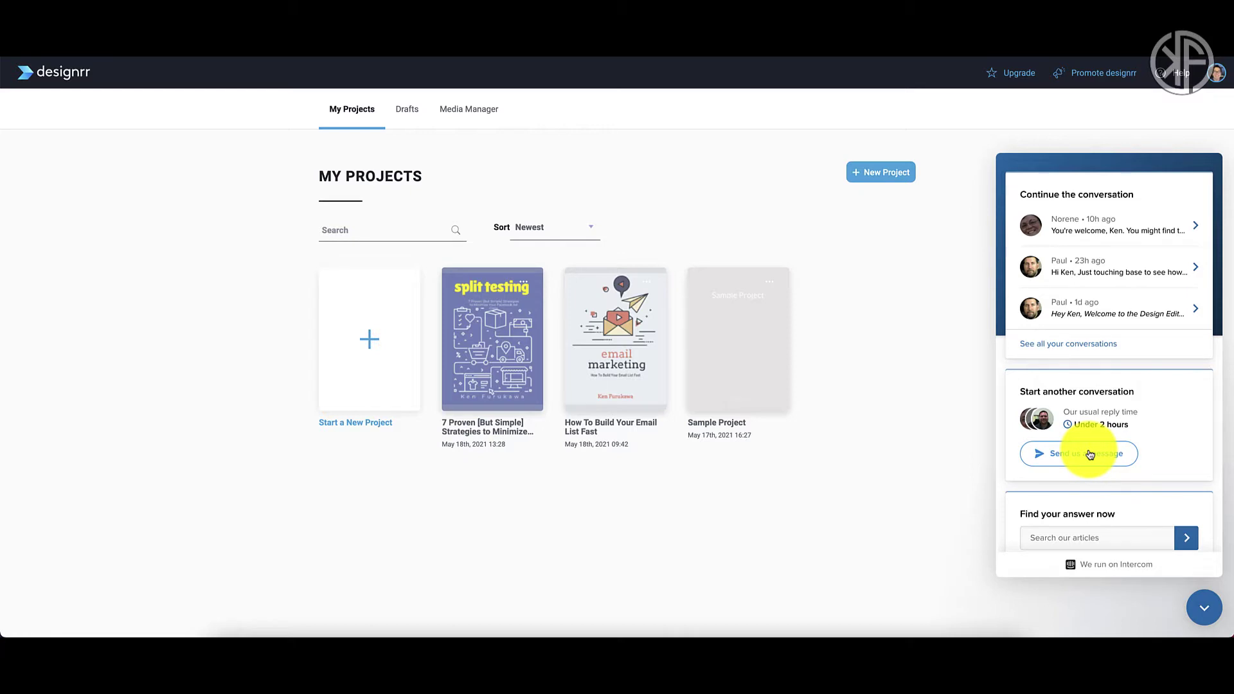
scroll(1089, 453, down, 1)
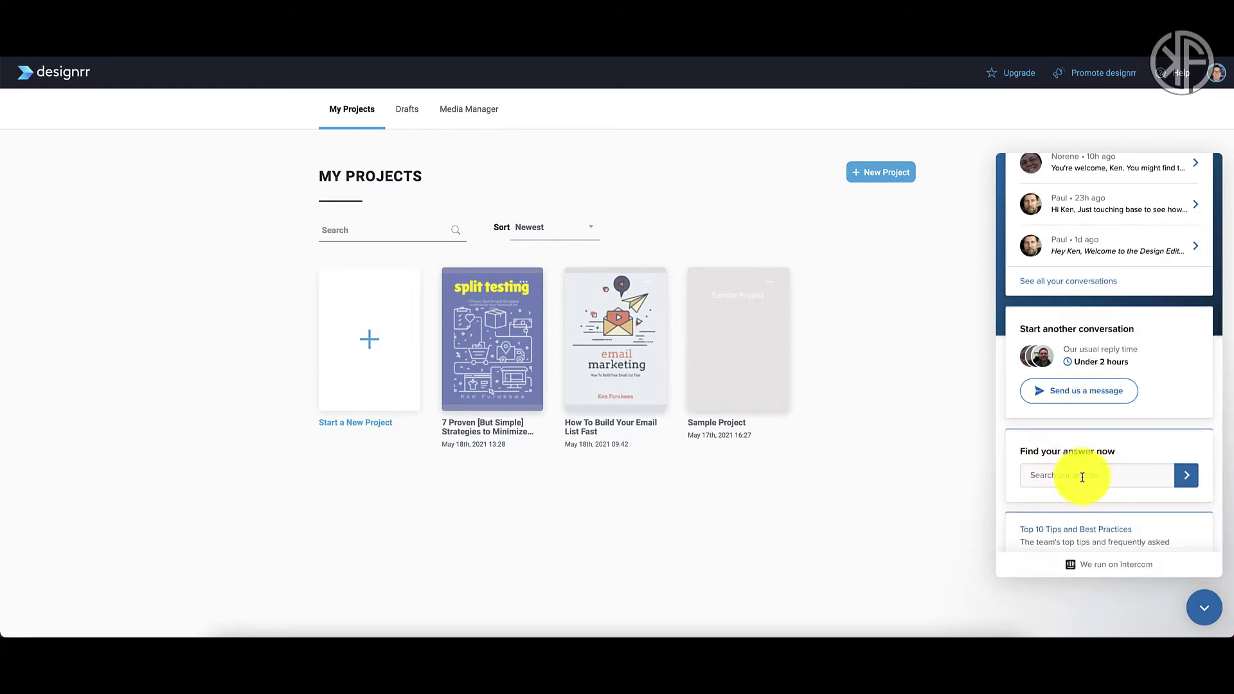
click(1204, 604)
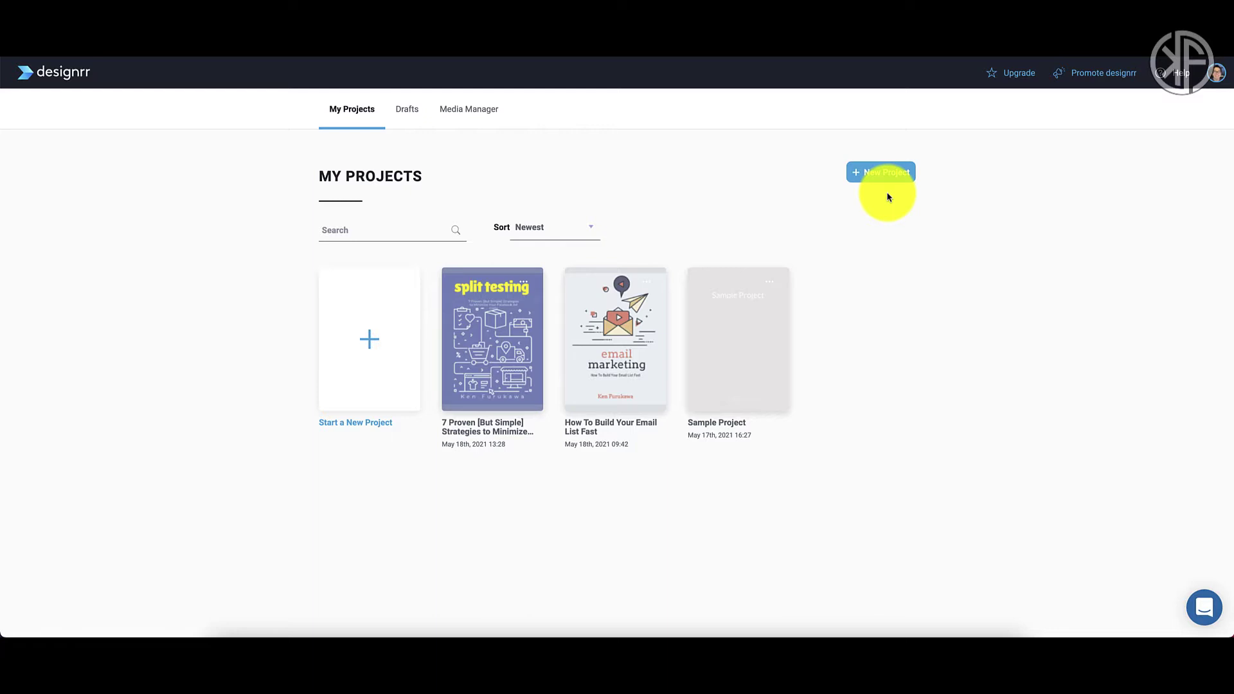
Start a new project and choose to import its content from blog posts or a URL.
click(879, 179)
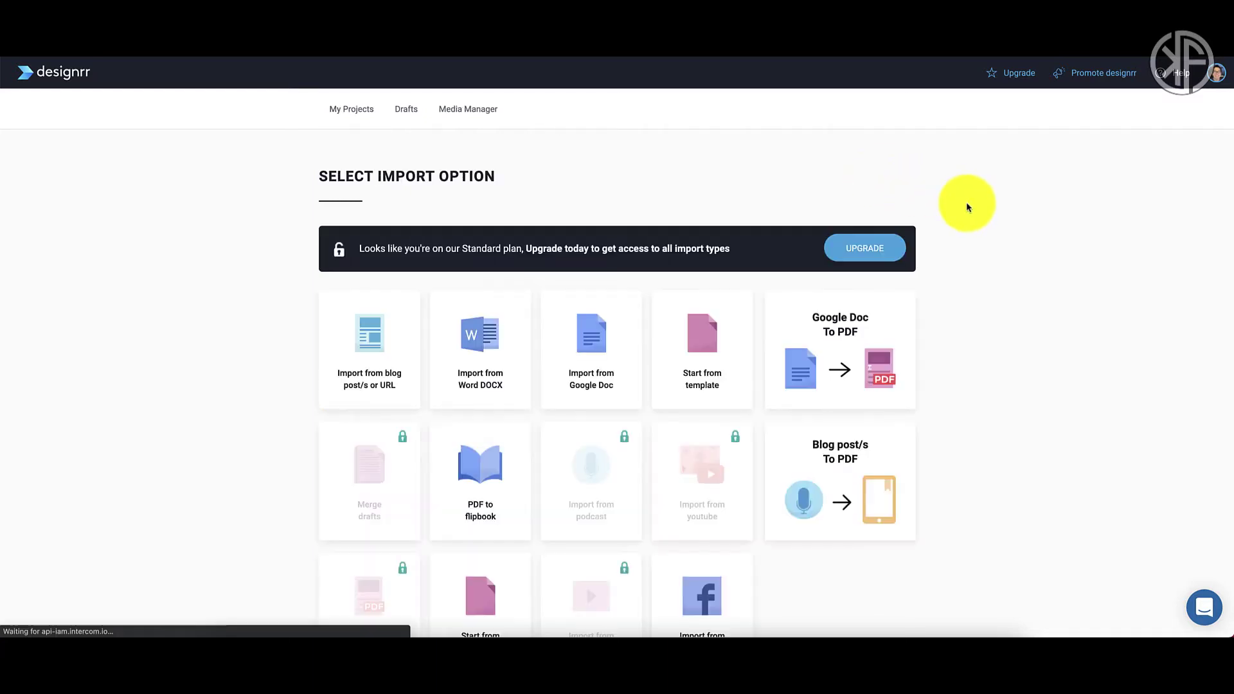
scroll(982, 229, down, 3)
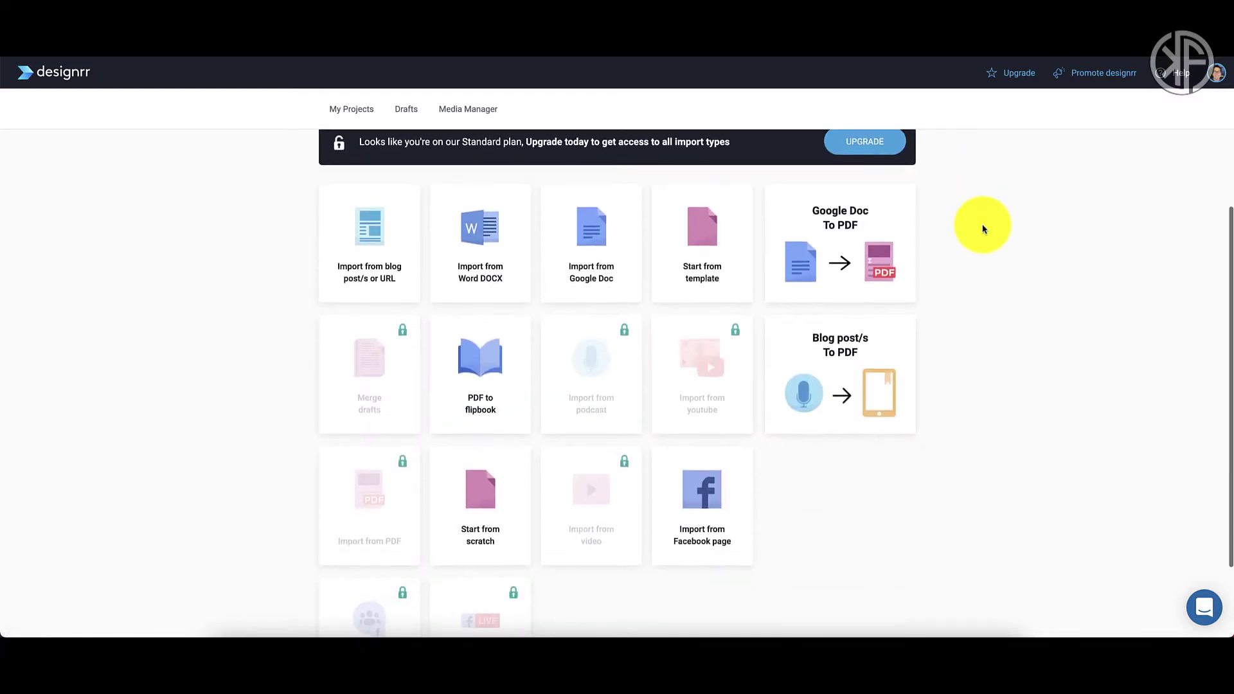
scroll(340, 212, up, 2)
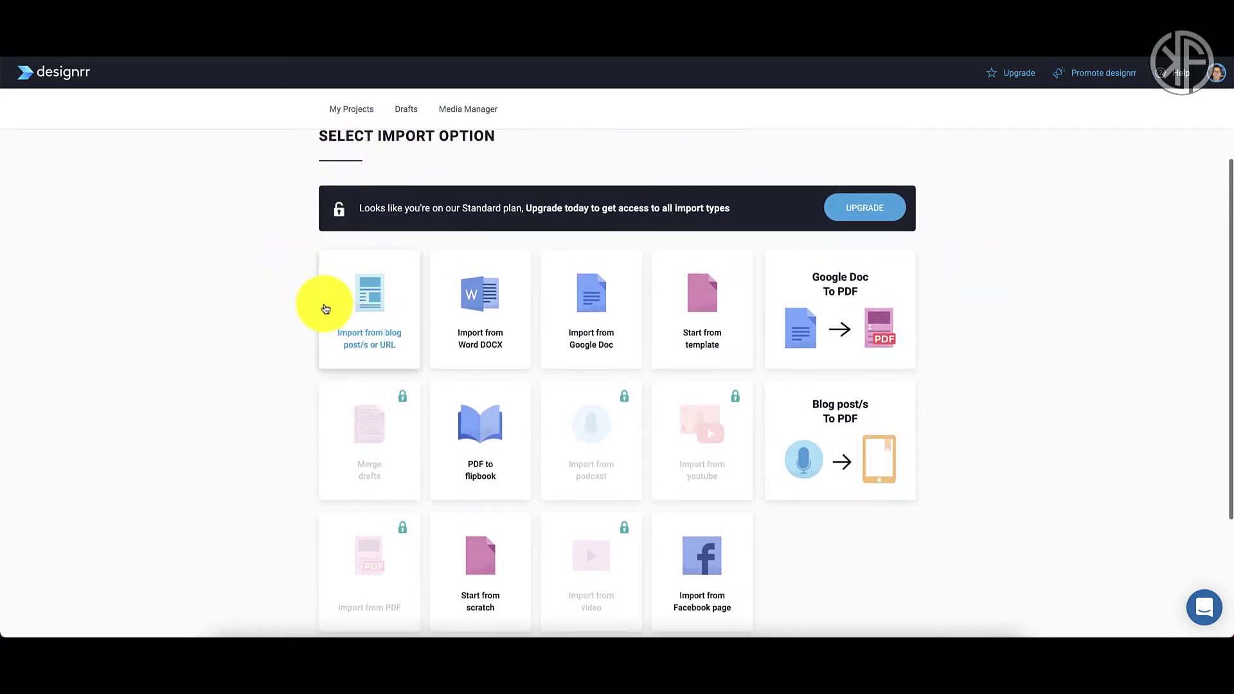
scroll(326, 309, down, 2)
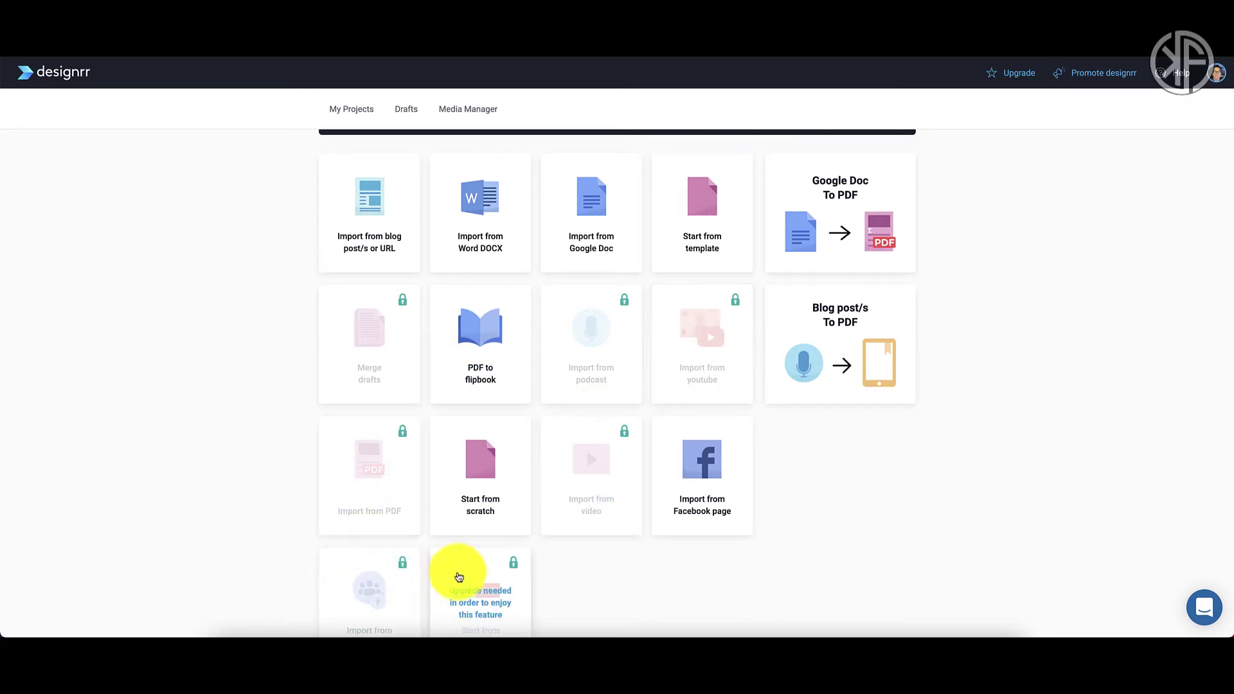
scroll(257, 430, down, 1)
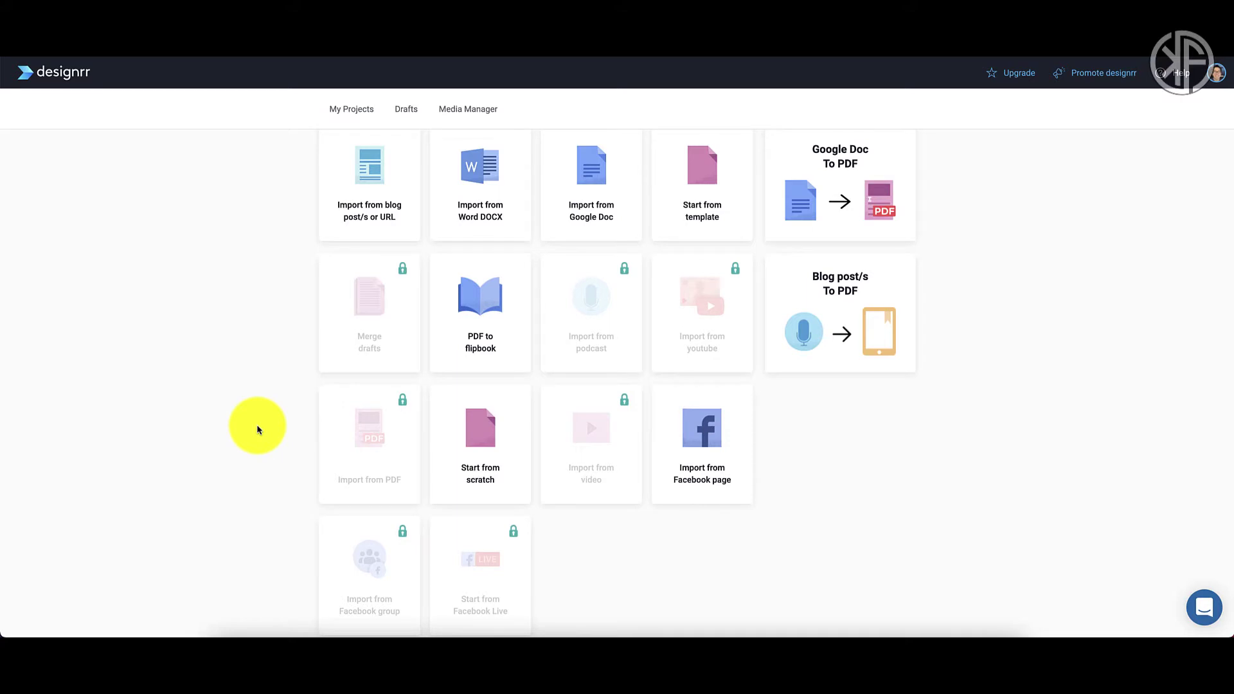
scroll(257, 429, up, 2)
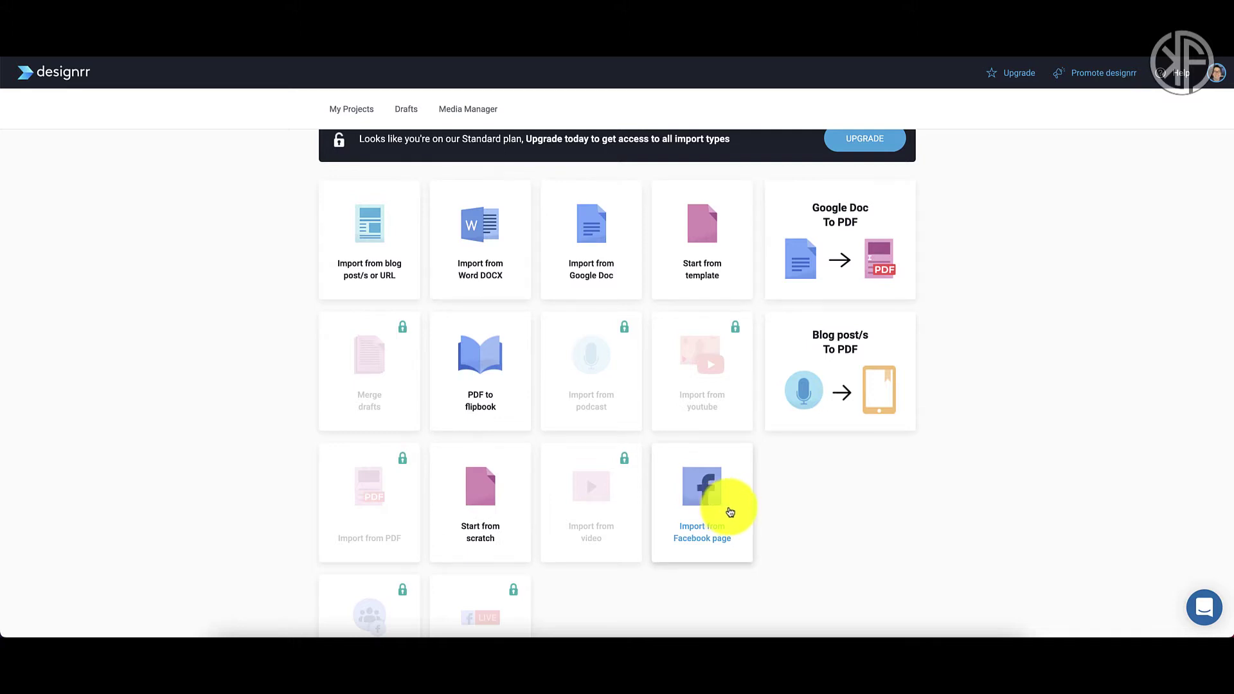
scroll(730, 512, up, 1)
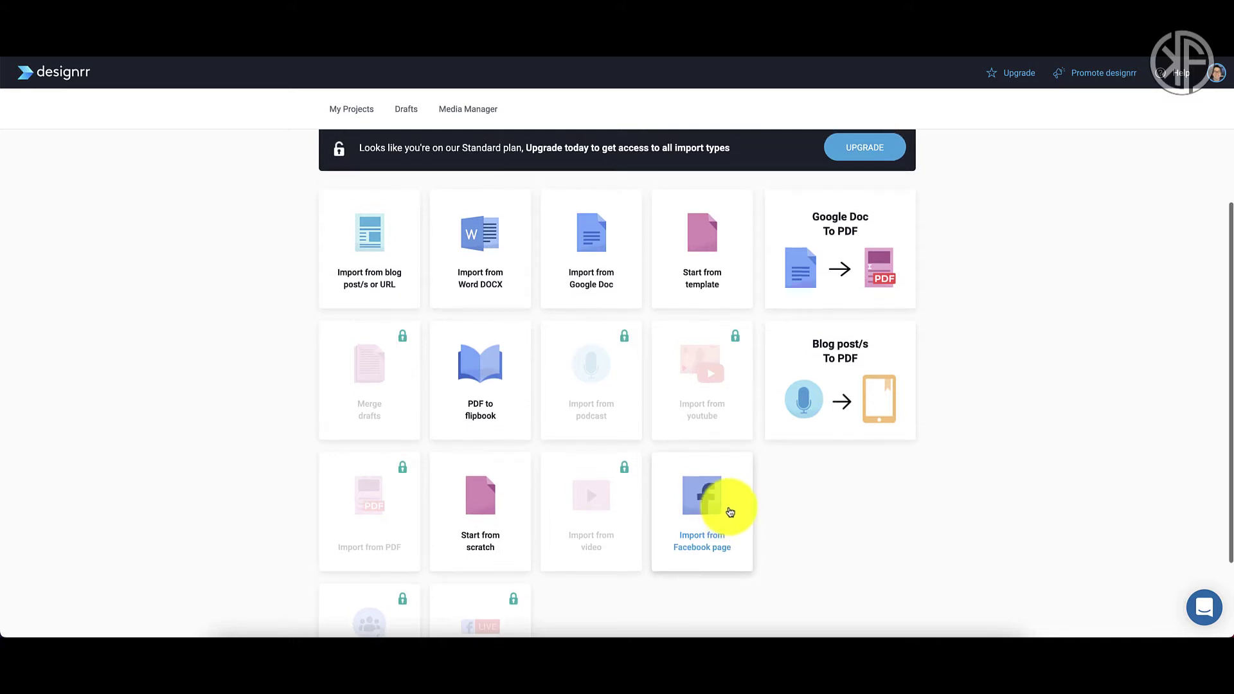
click(369, 248)
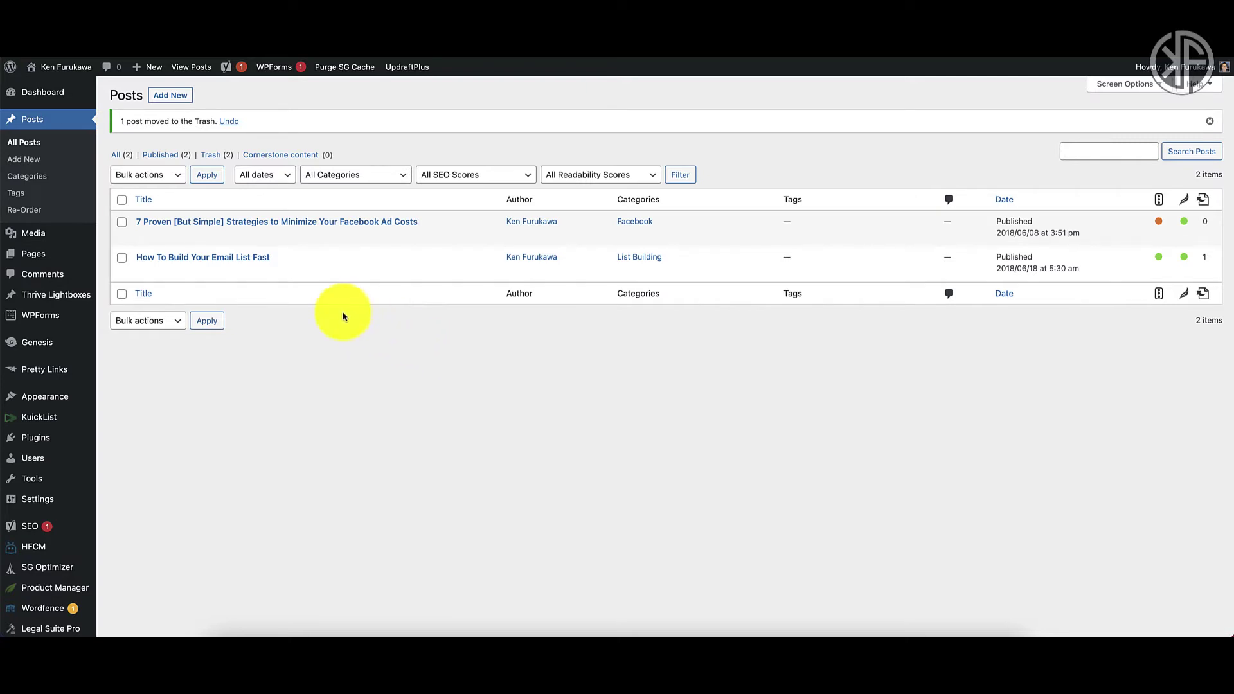
Switch to the WordPress posts list and copy the link address of the "How To Build Your Email List Fast" post.
mouse_move(165, 222)
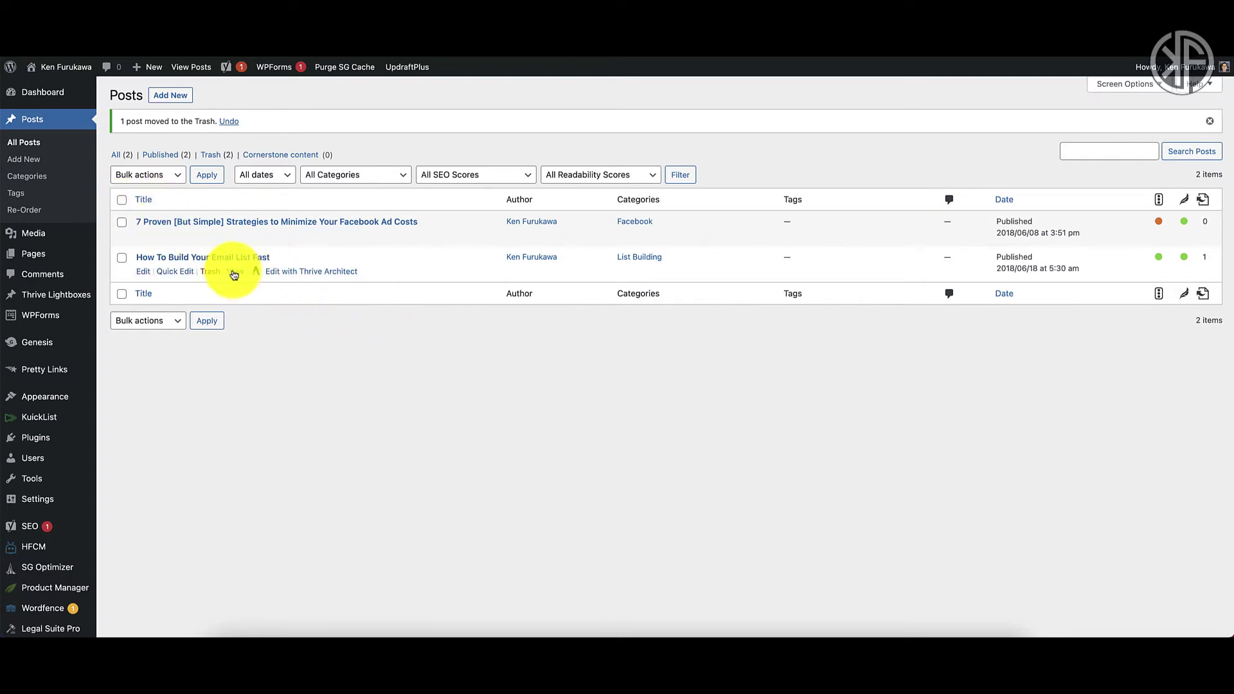
right_click(235, 271)
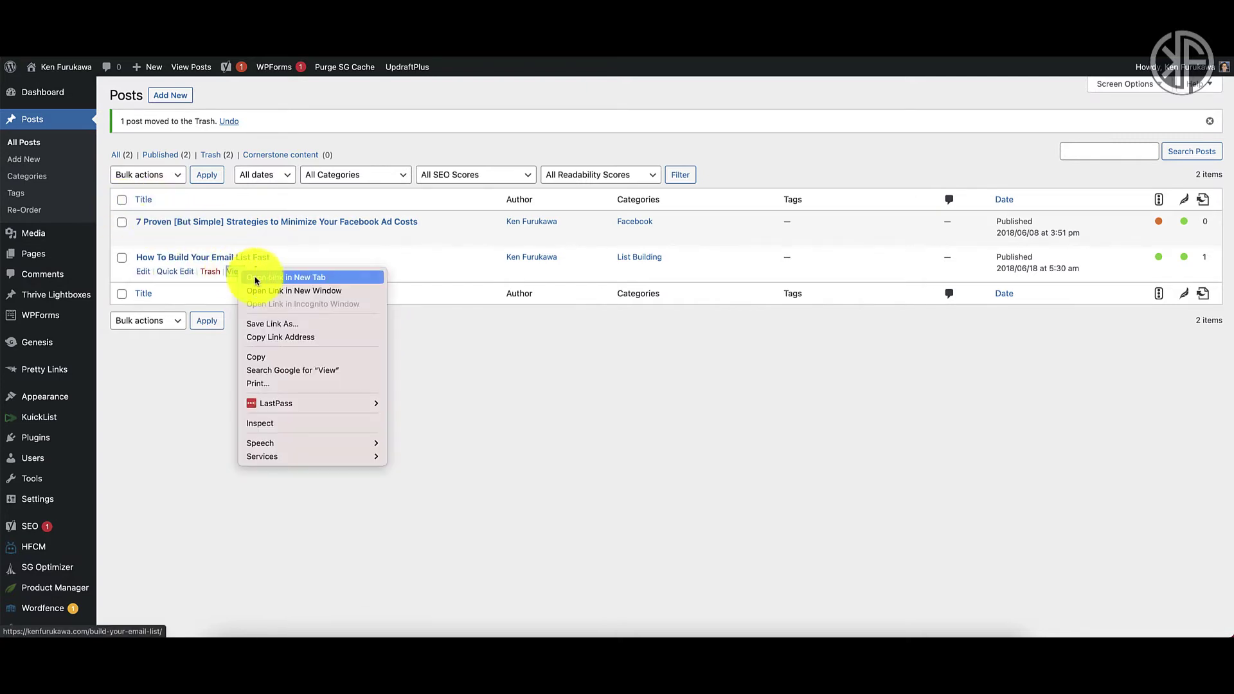
click(288, 337)
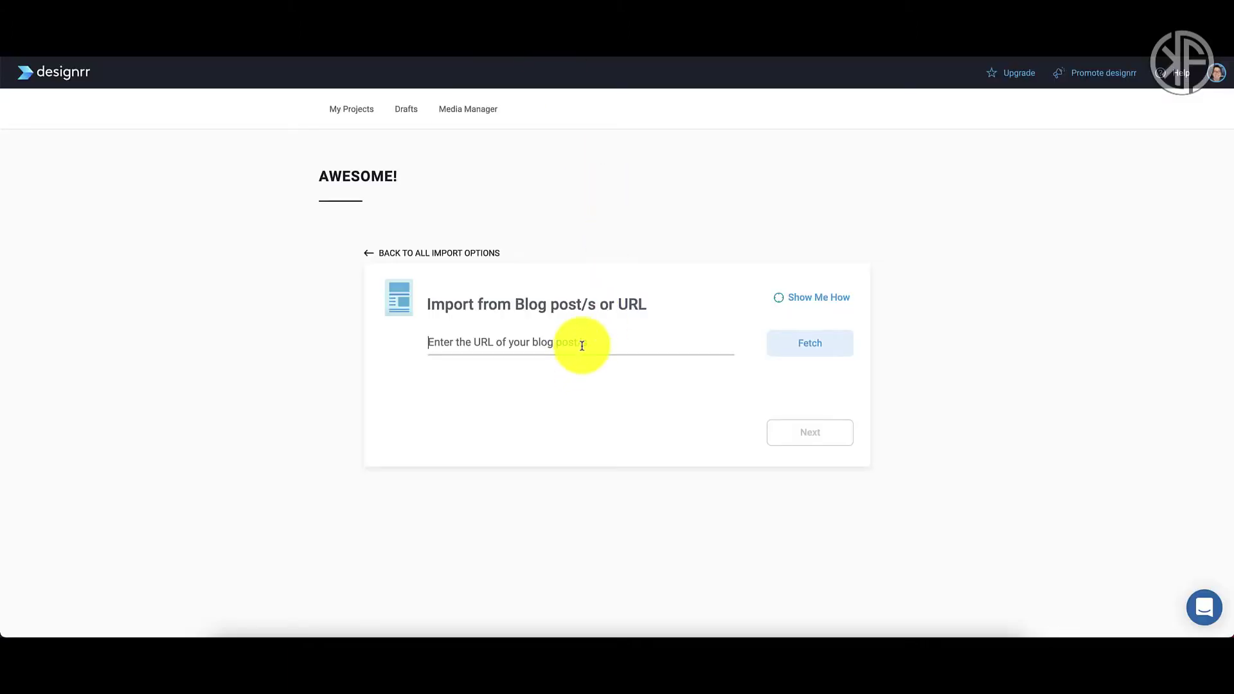
Fetch the blog post from the copied URL in Designrr and continue to template selection.
key(ctrl+v)
click(821, 350)
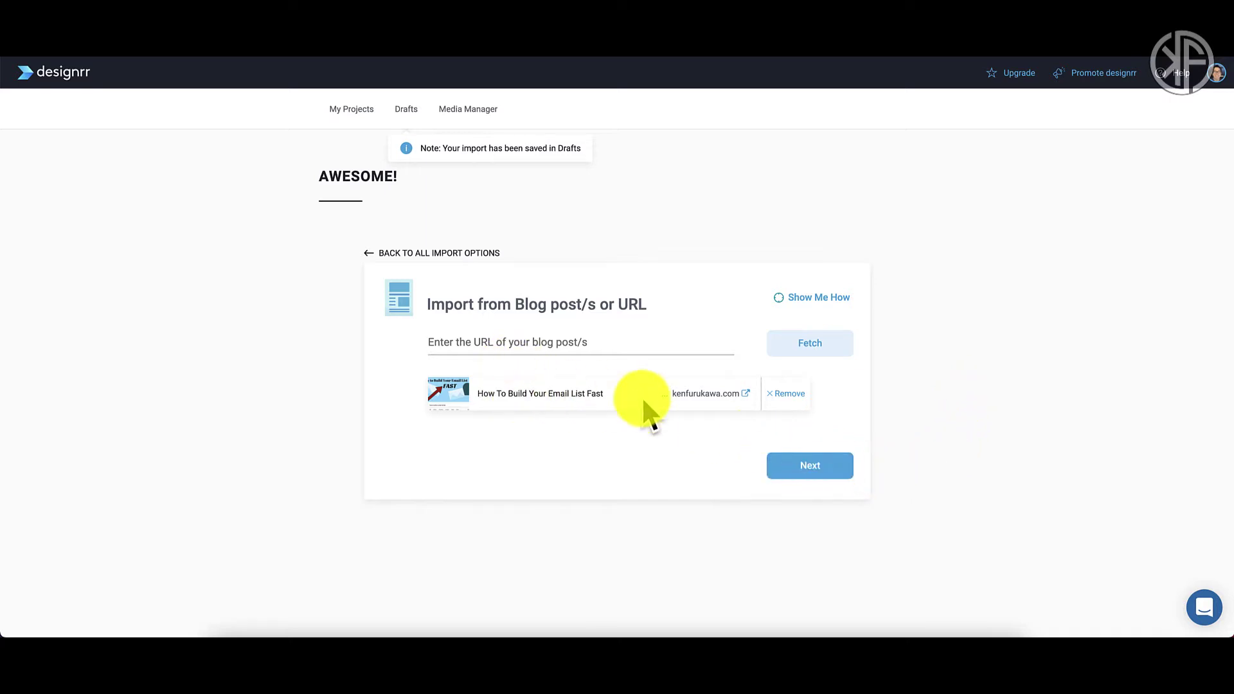
click(803, 460)
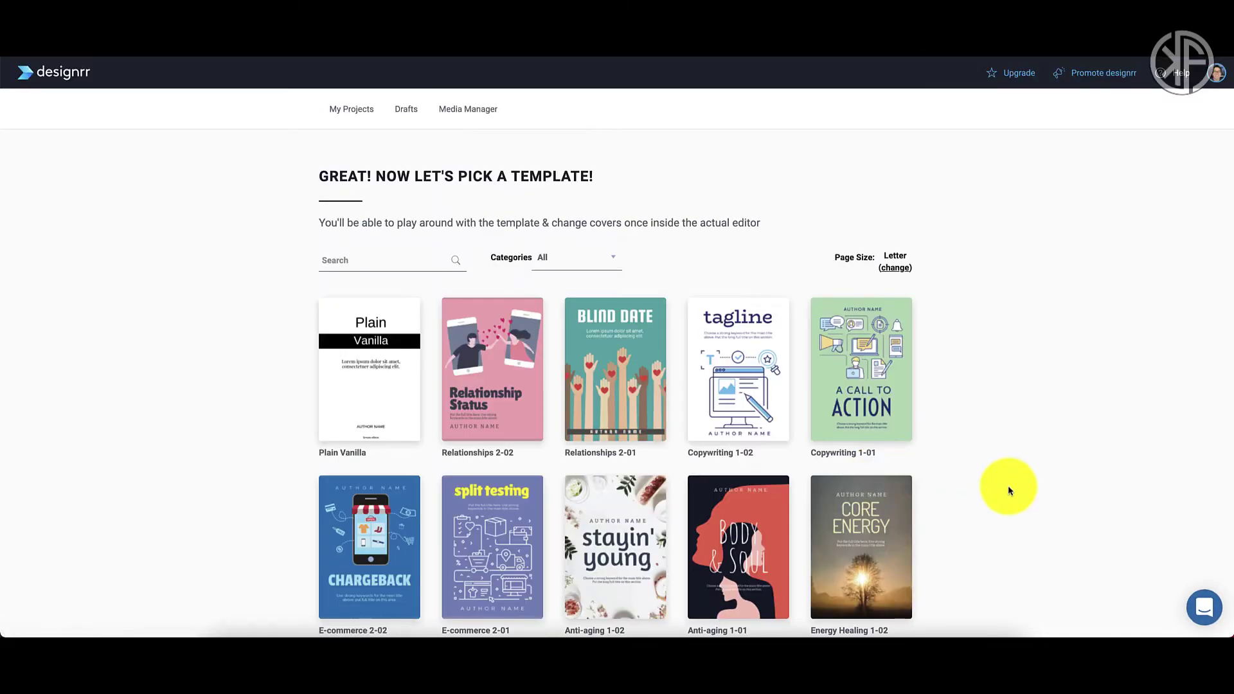
Browse the gallery of ebook templates to see the available cover designs.
scroll(1008, 487, down, 1)
scroll(1008, 489, up, 1)
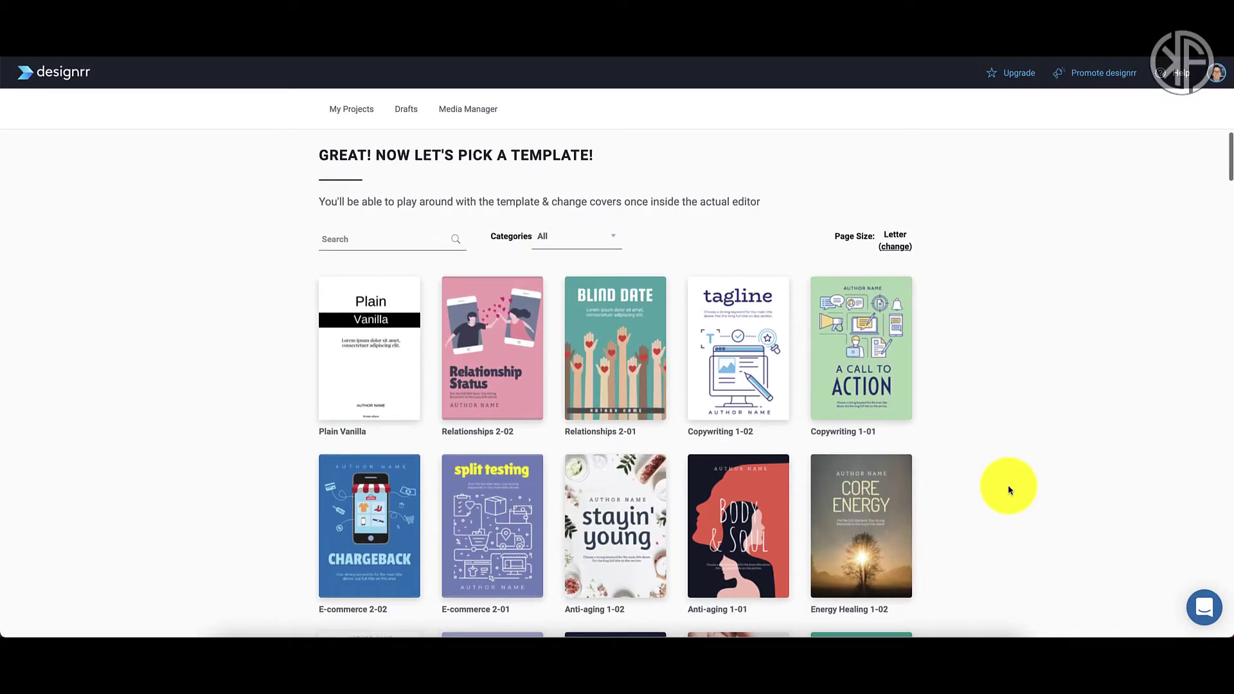
mouse_move(376, 337)
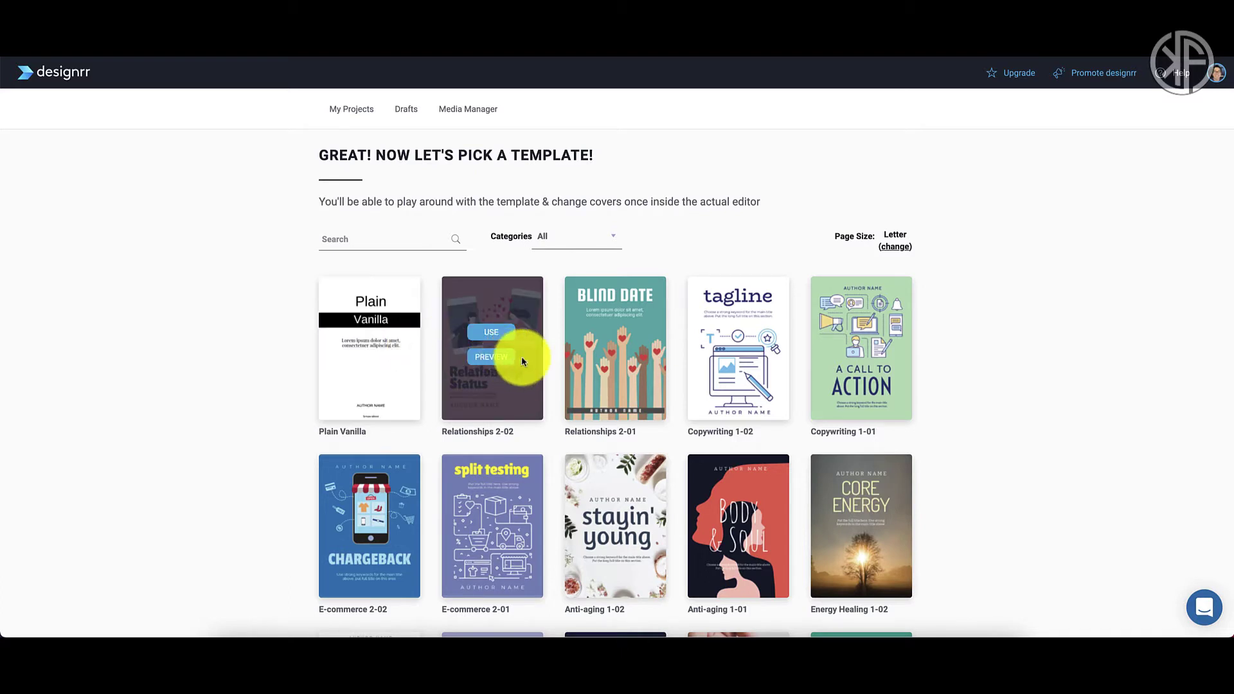
scroll(587, 353, down, 5)
scroll(593, 361, down, 10)
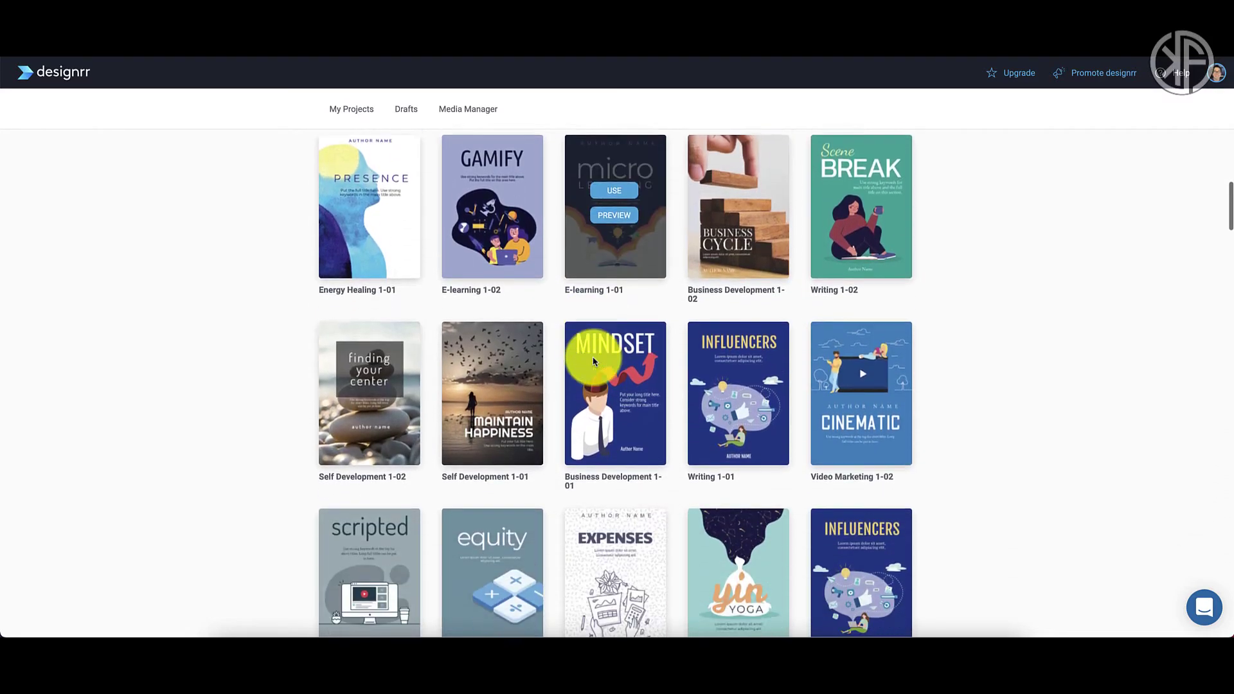
scroll(593, 361, down, 15)
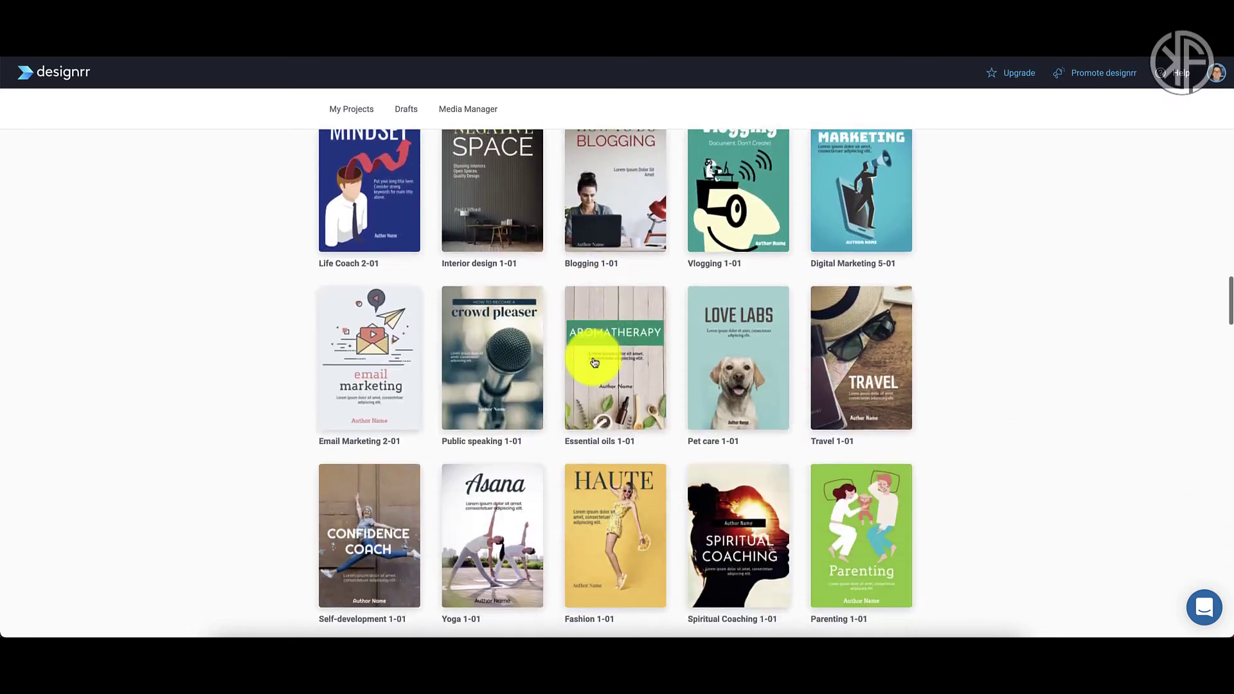
scroll(593, 361, down, 12)
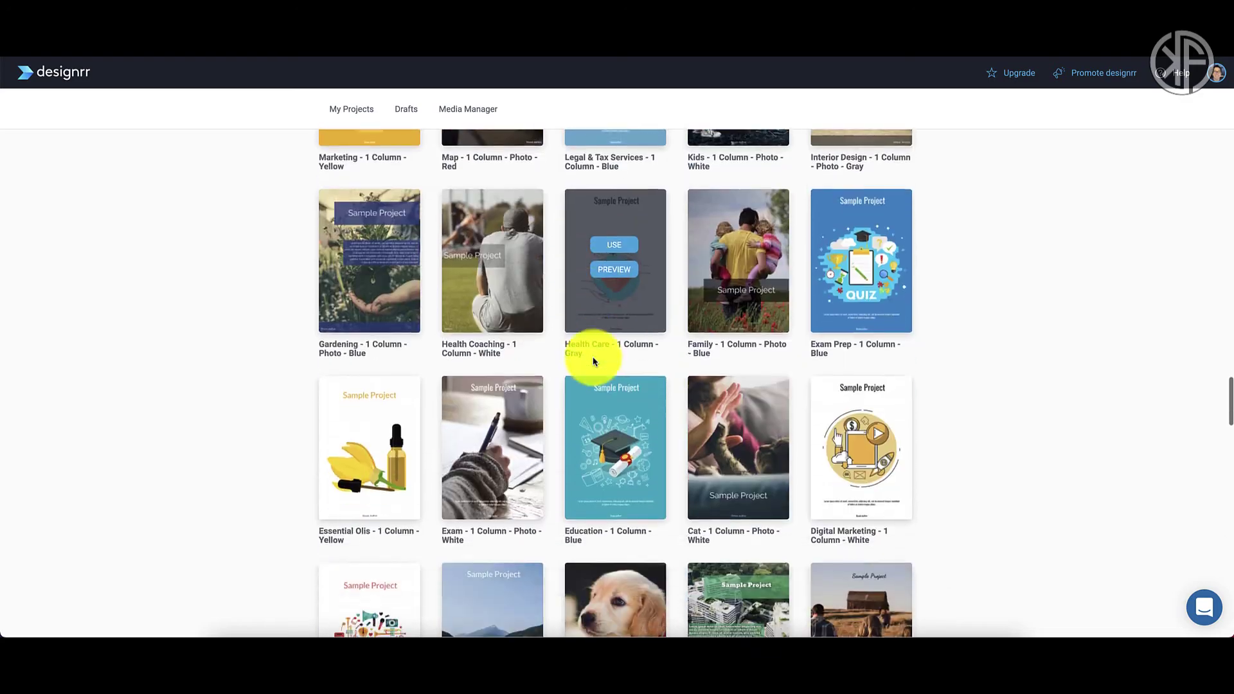
scroll(593, 361, down, 3)
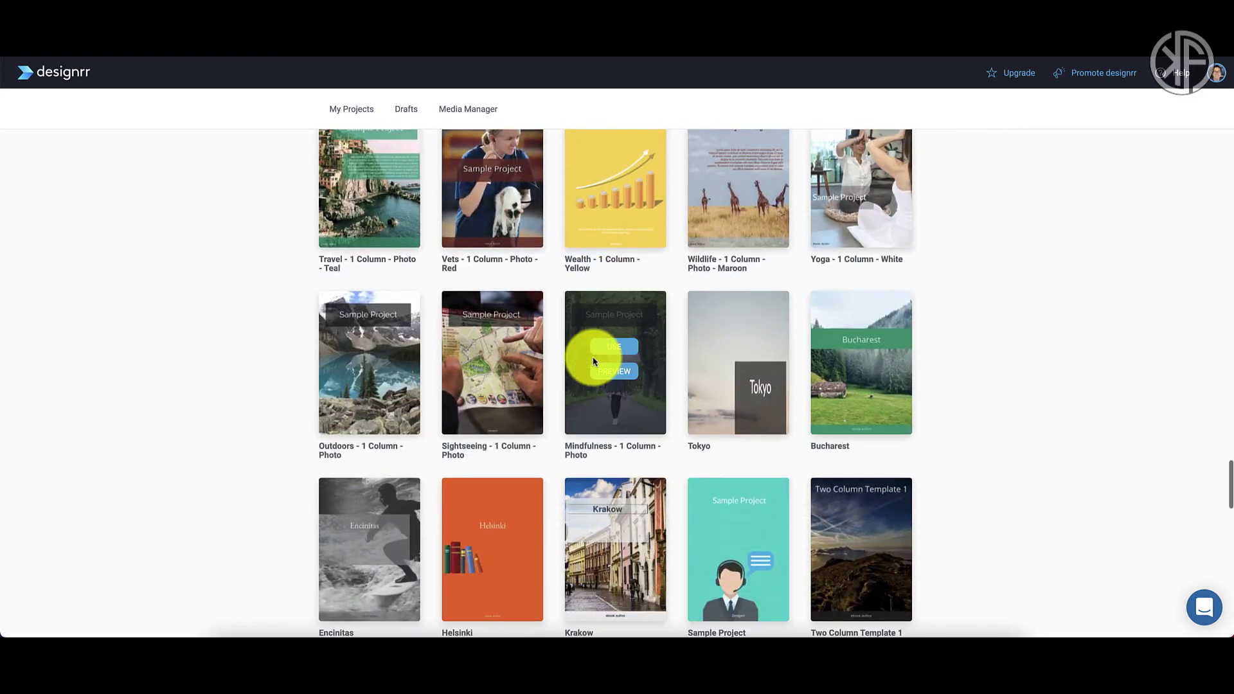
scroll(593, 361, up, 20)
scroll(593, 361, up, 20)
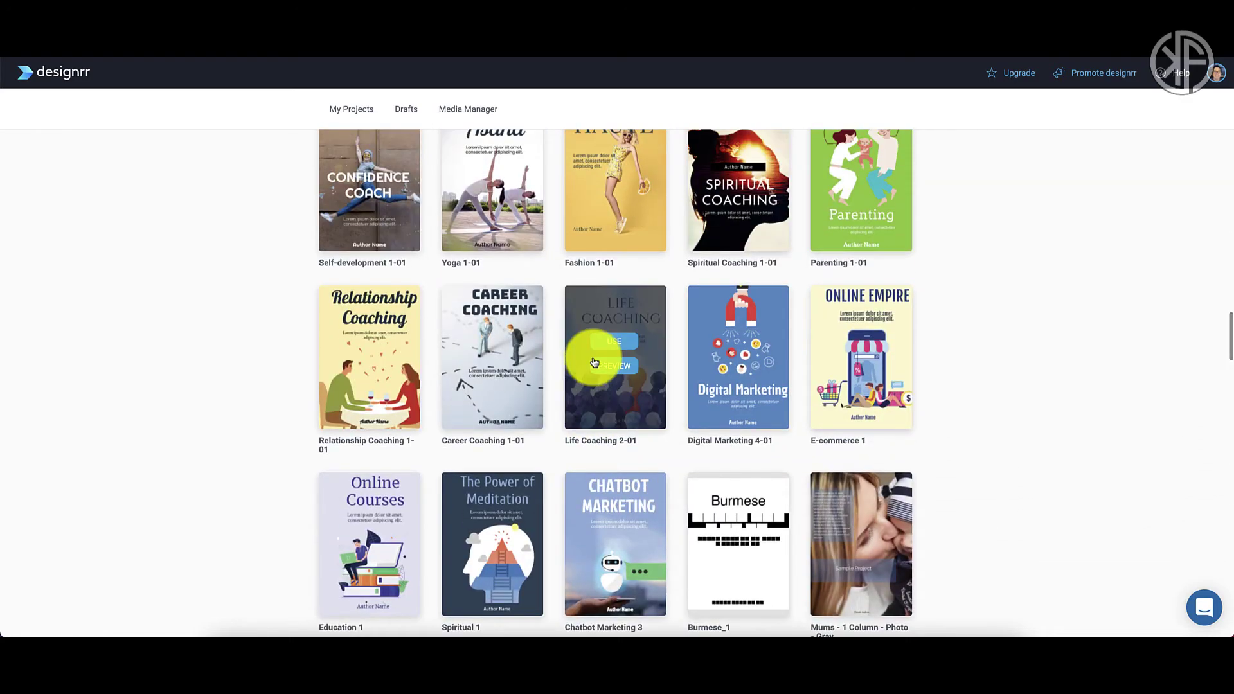
mouse_move(594, 361)
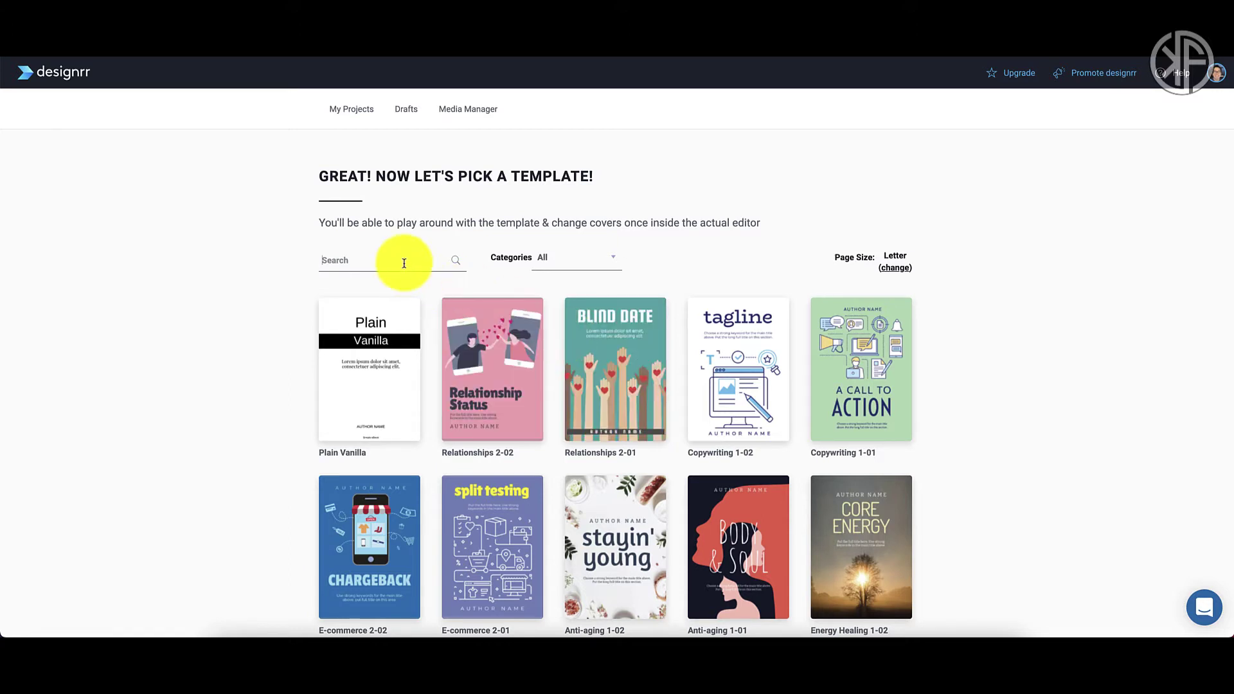
Search the templates for "email" and use the Email Marketing 2-01 template for the project.
text(email)
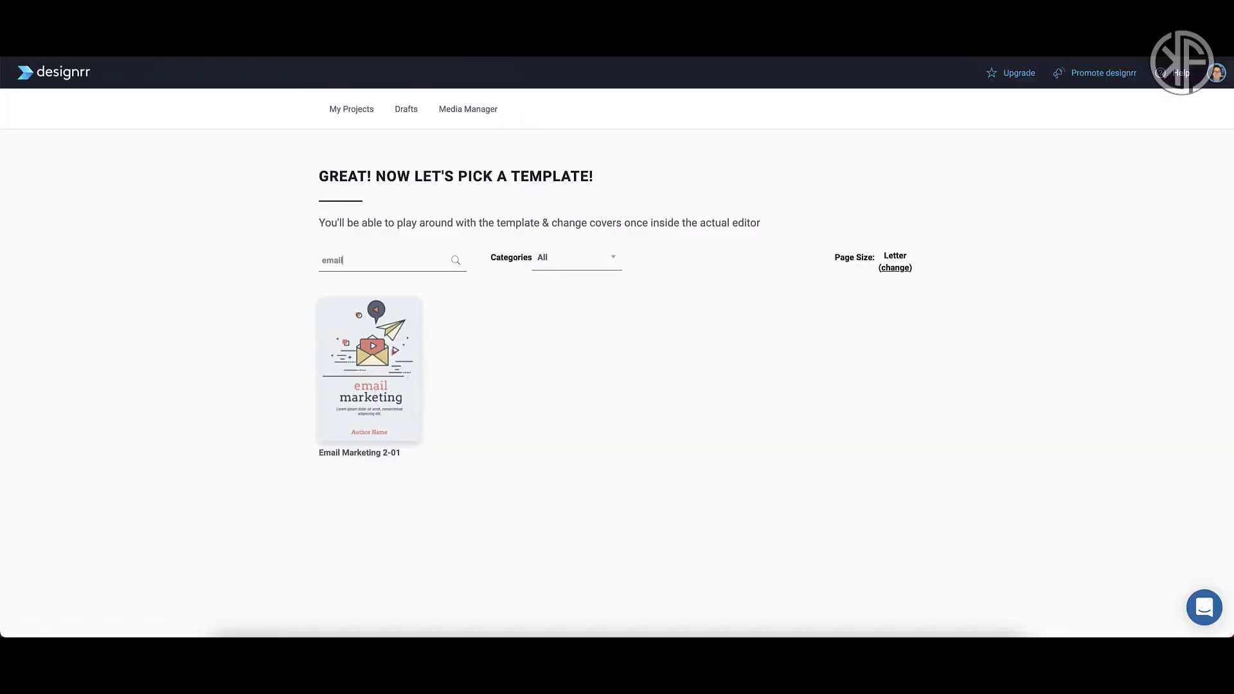
mouse_move(354, 378)
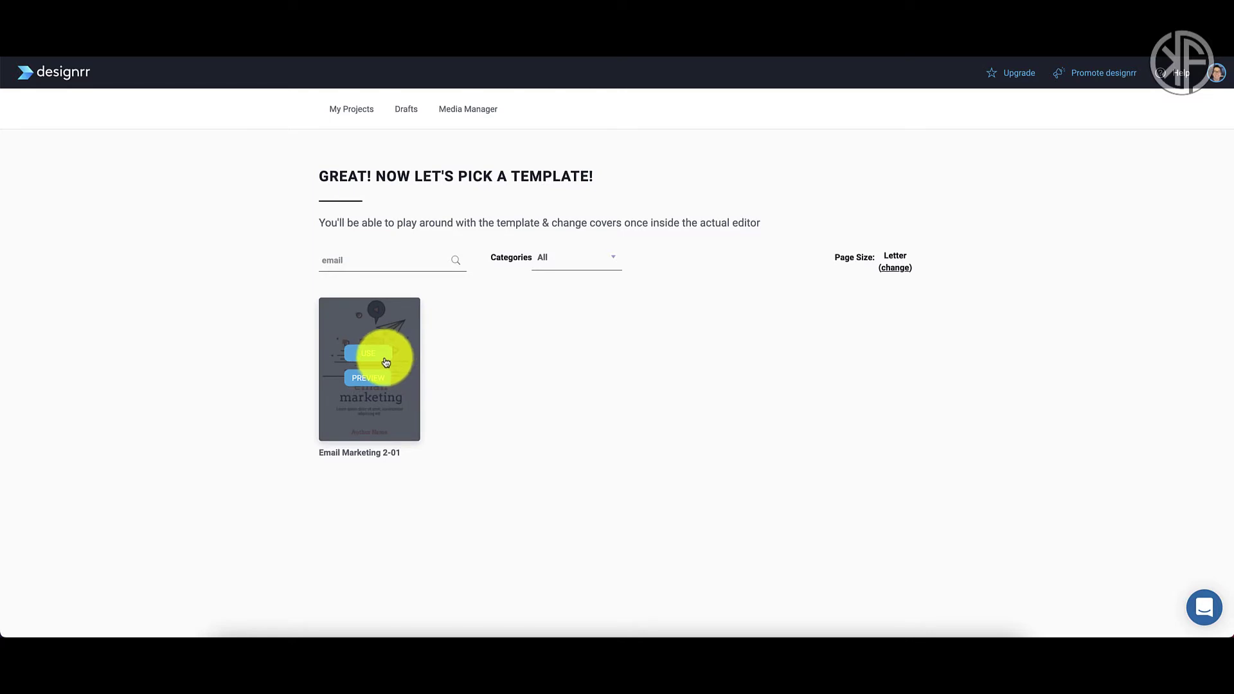
click(382, 360)
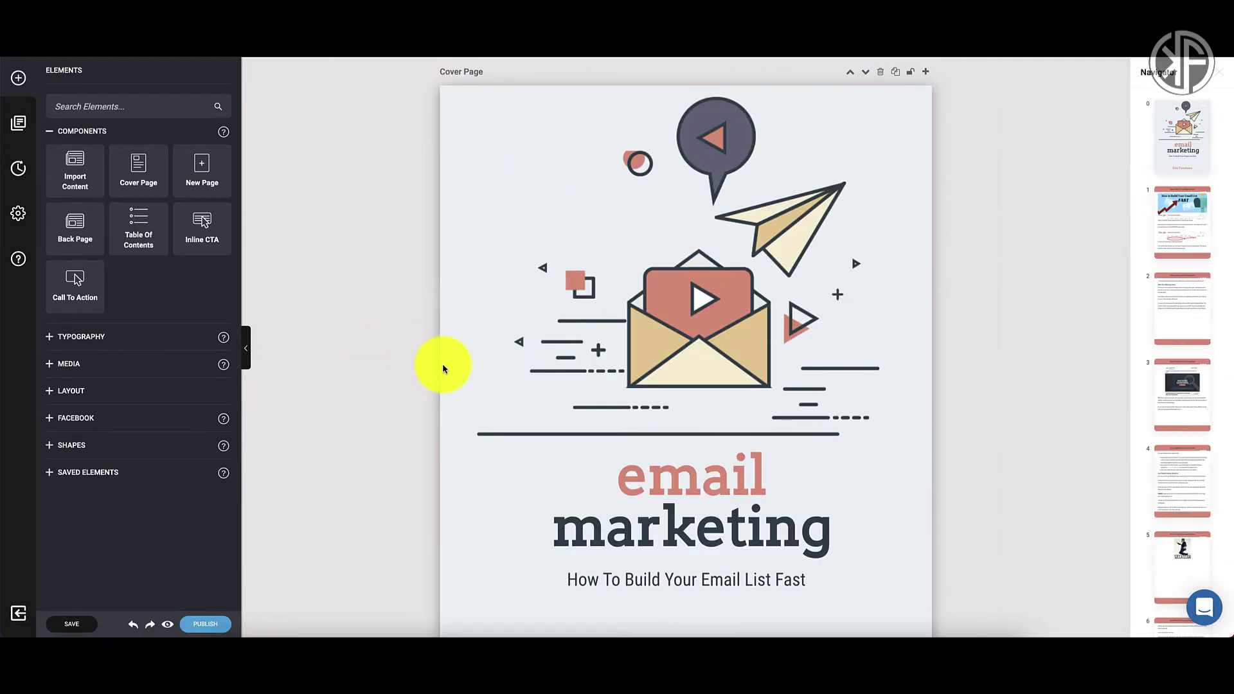
Look through the generated ebook from the cover through the imported article pages to the back page, and return to the cover.
scroll(442, 364, down, 3)
scroll(442, 363, down, 8)
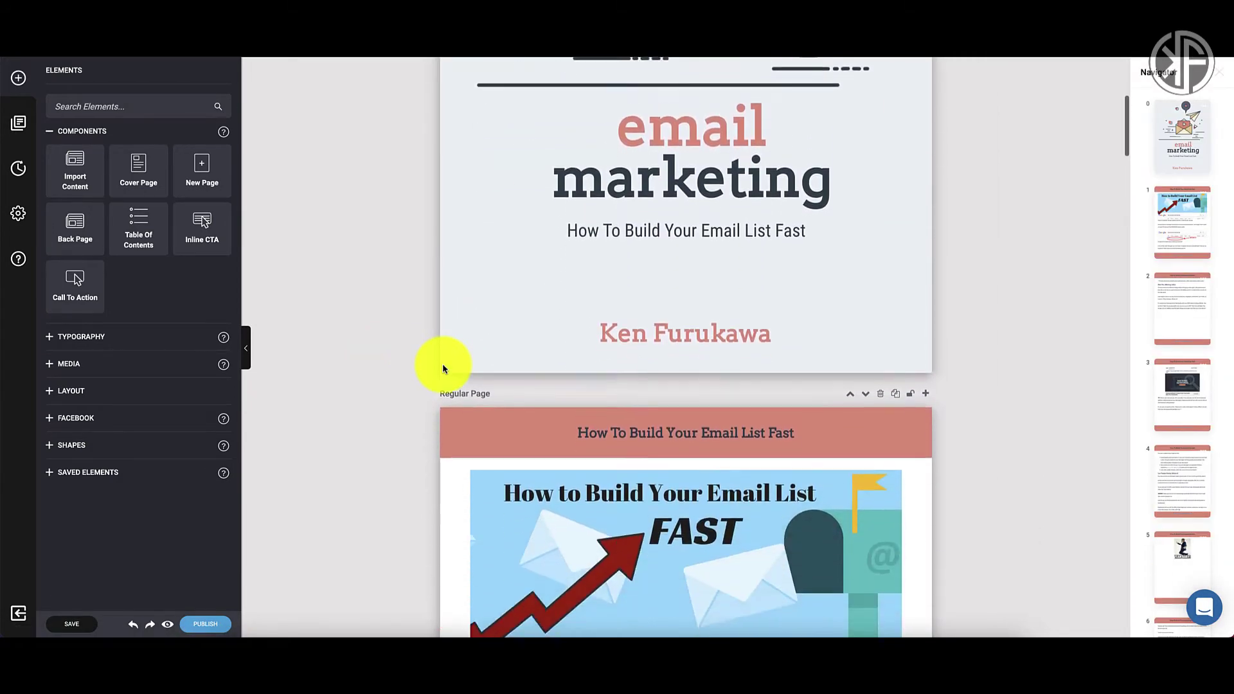
scroll(442, 363, down, 11)
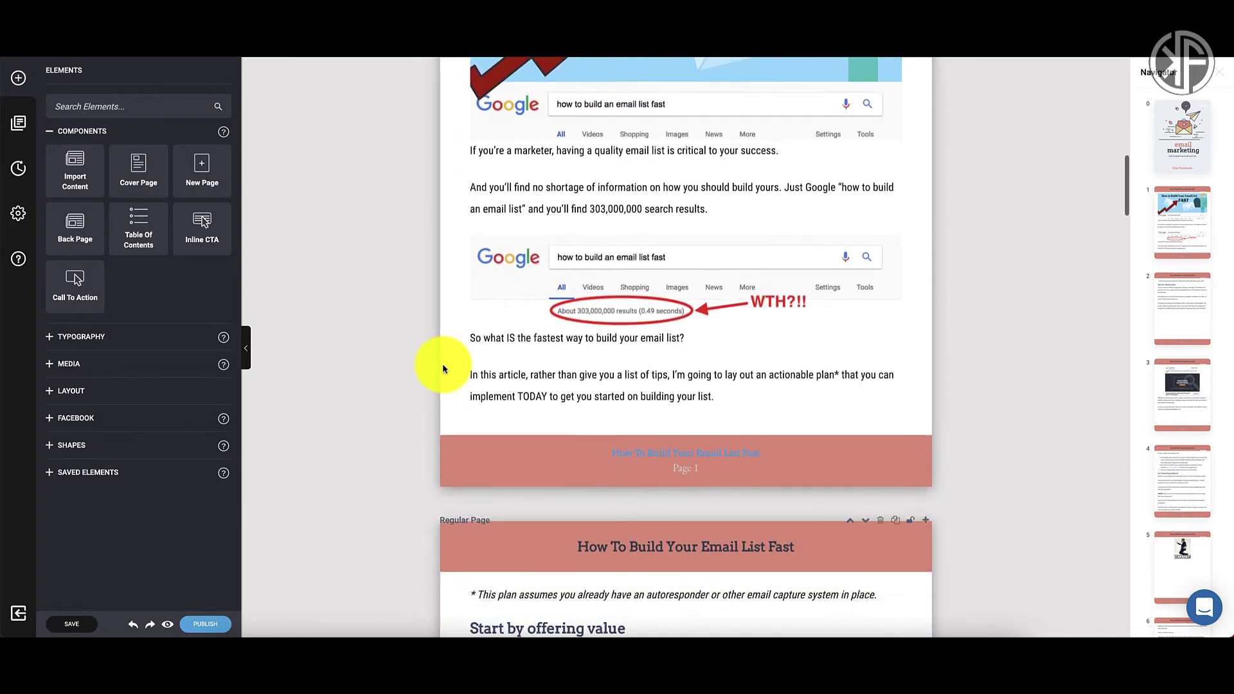
scroll(442, 364, down, 11)
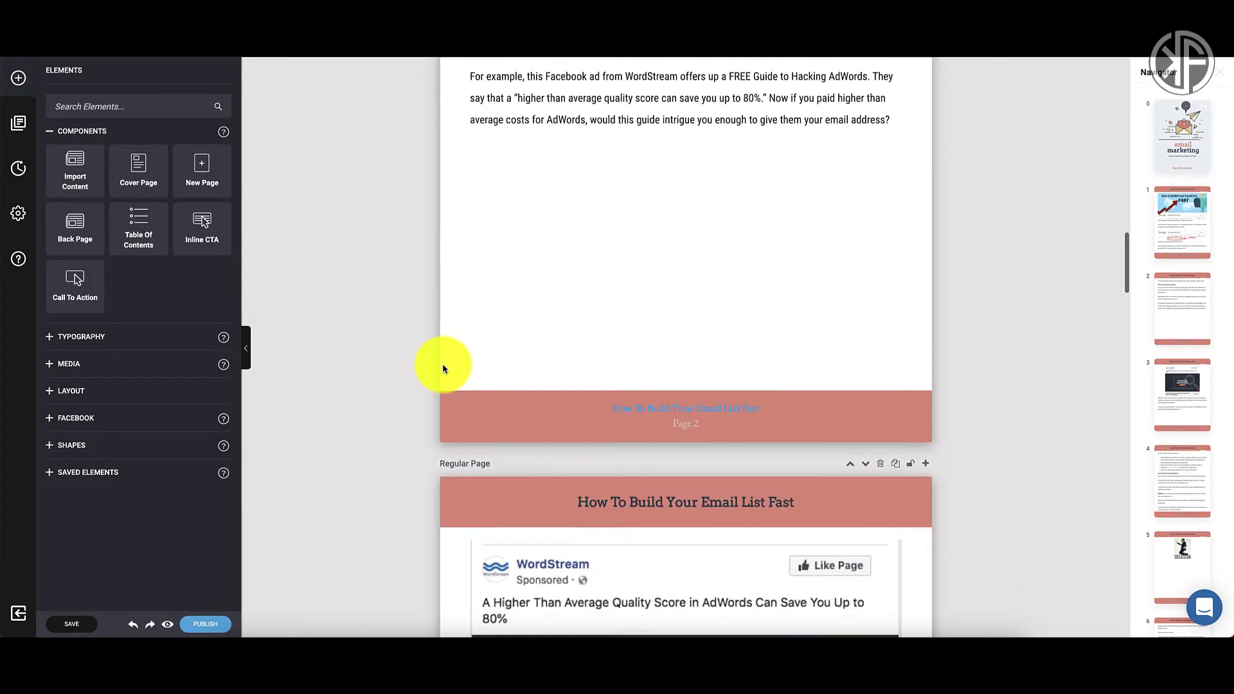
scroll(442, 363, down, 15)
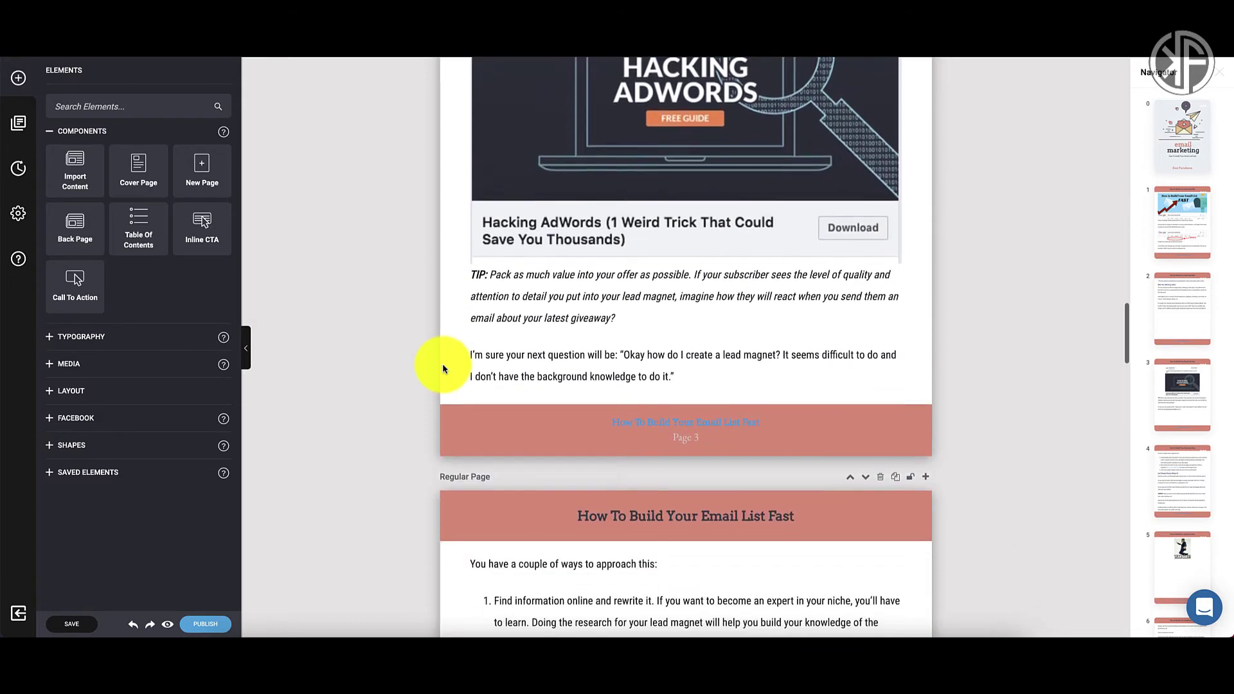
scroll(442, 364, down, 10)
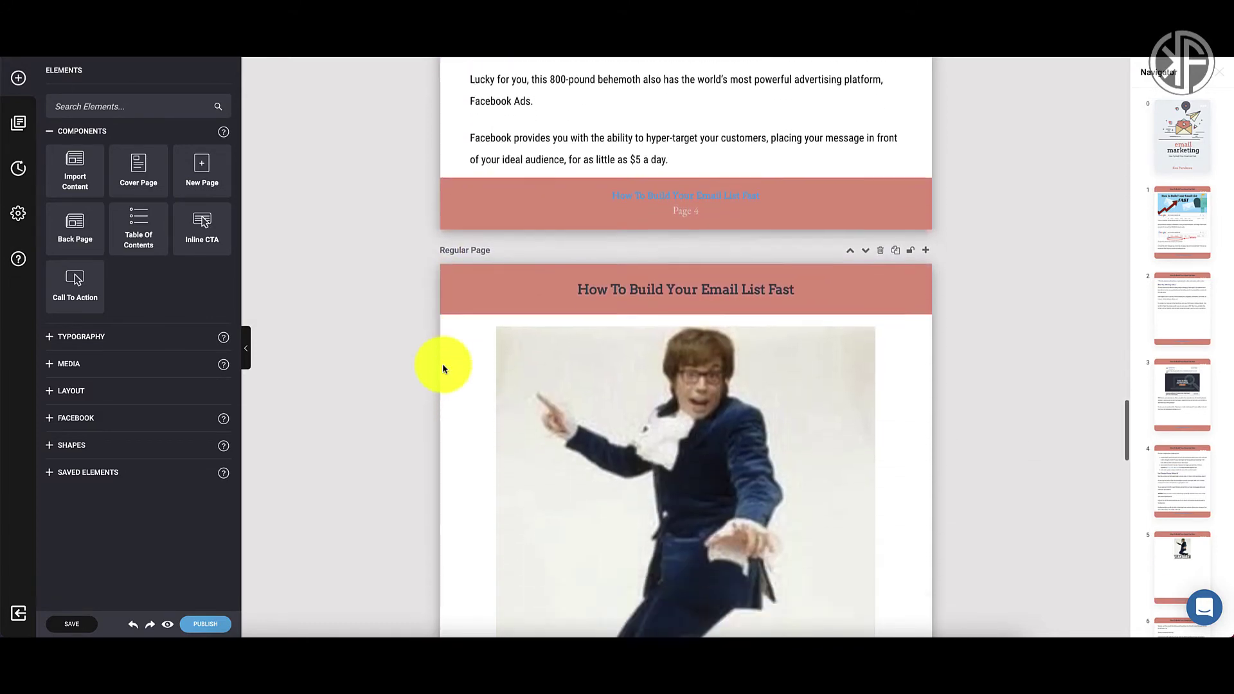
scroll(442, 364, down, 10)
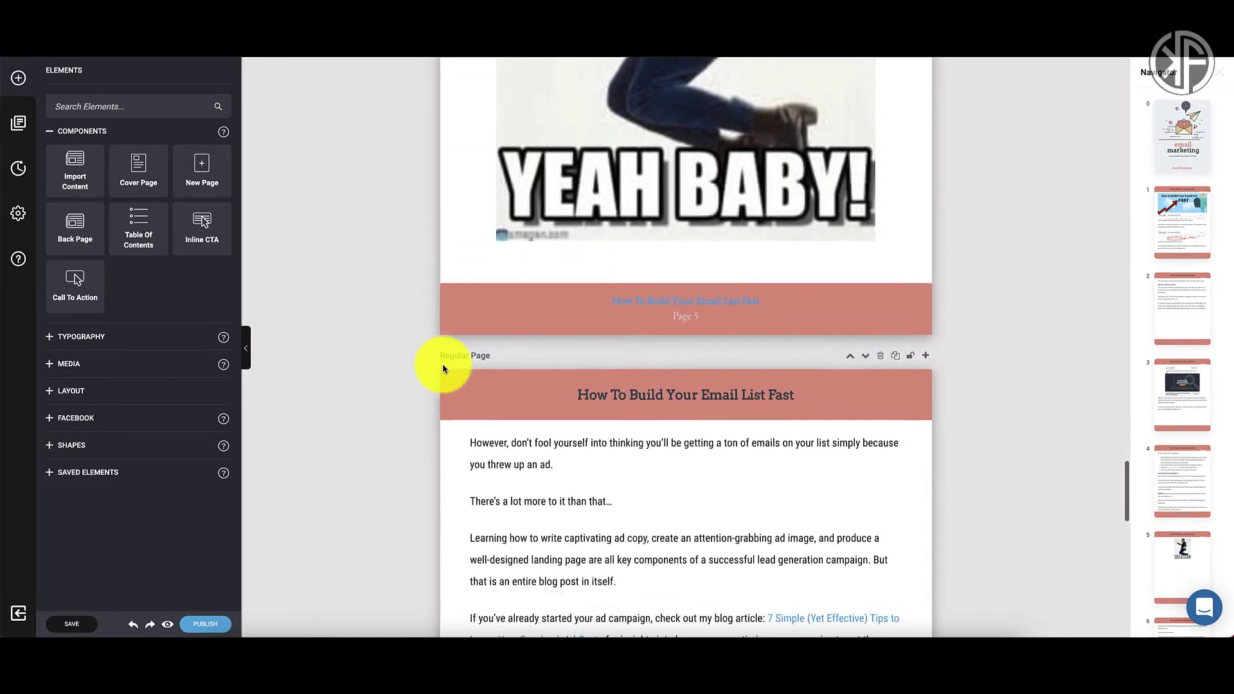
scroll(442, 364, down, 4)
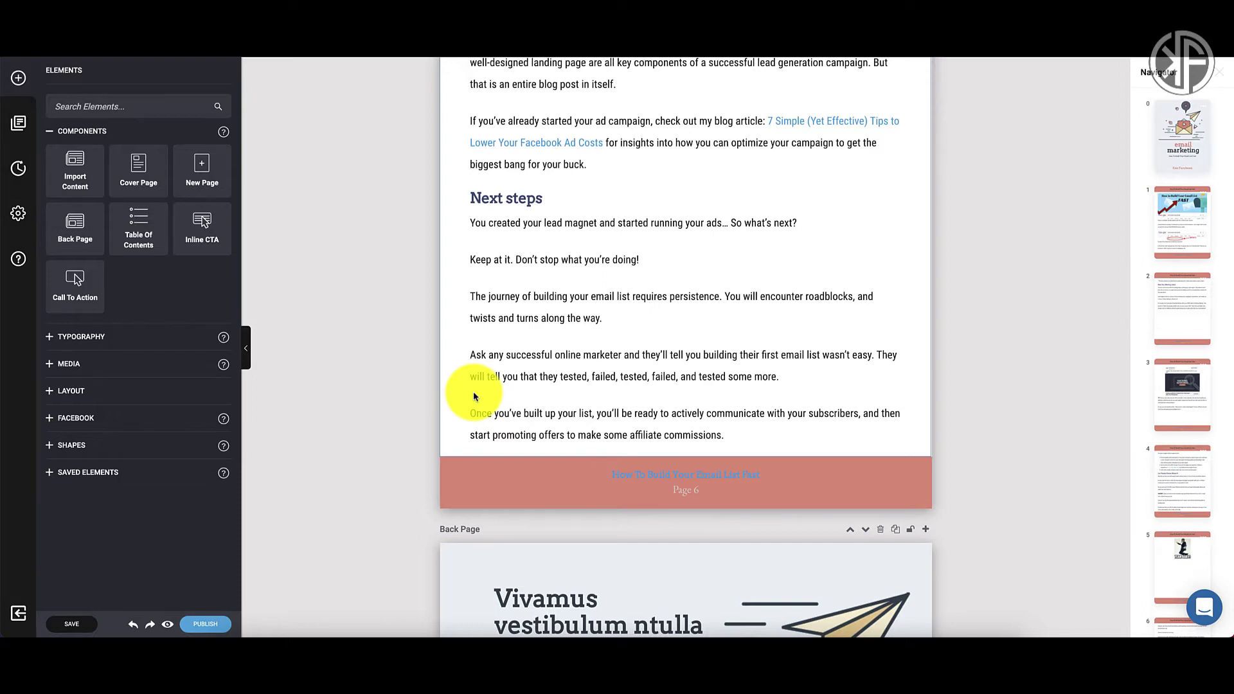
scroll(448, 476, down, 3)
scroll(449, 479, down, 6)
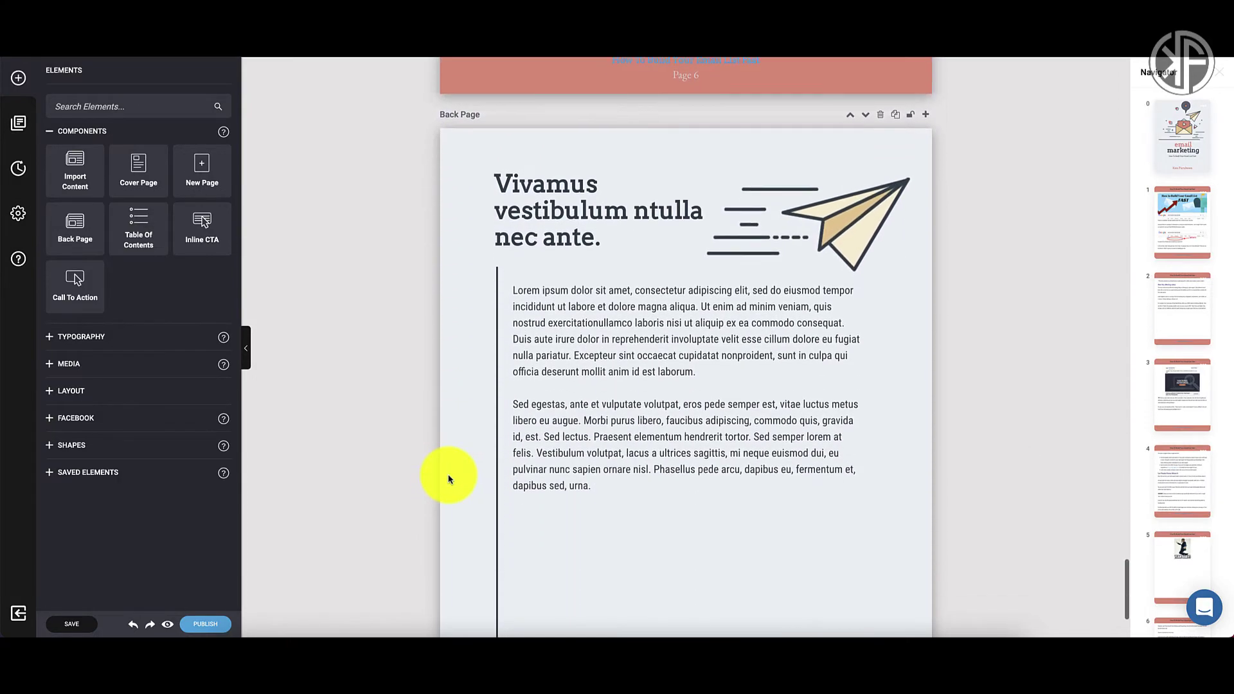
scroll(448, 478, up, 20)
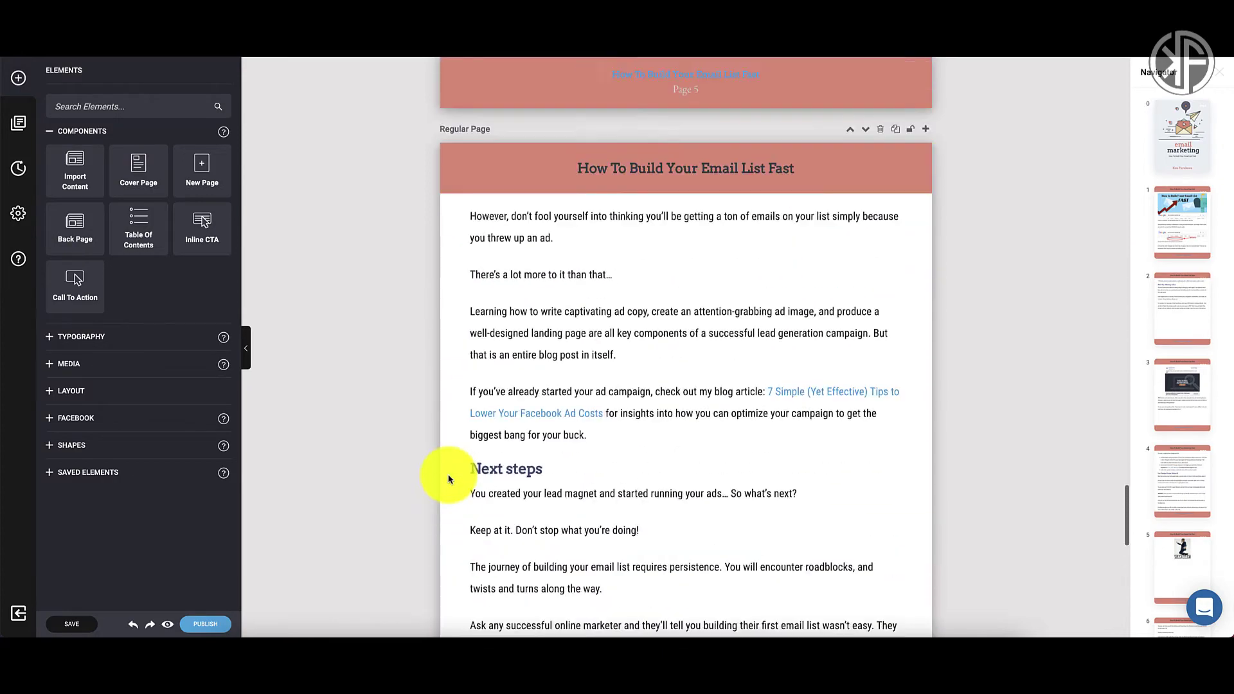
scroll(449, 480, up, 20)
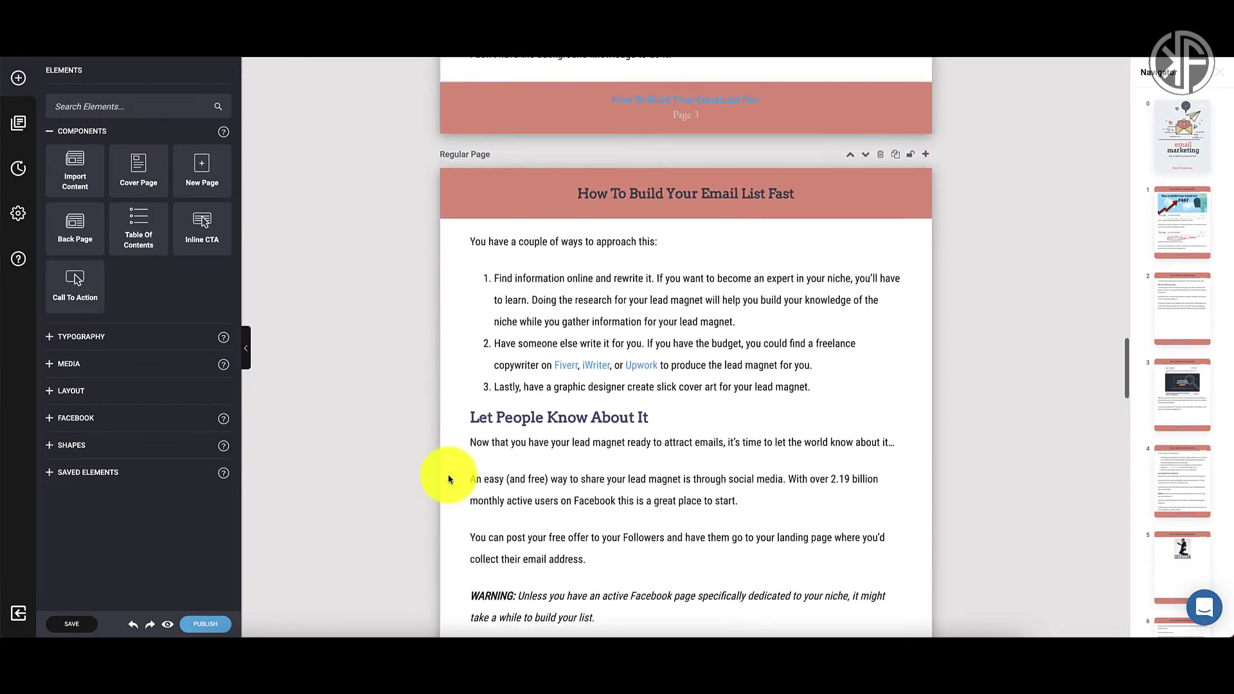
scroll(448, 479, up, 15)
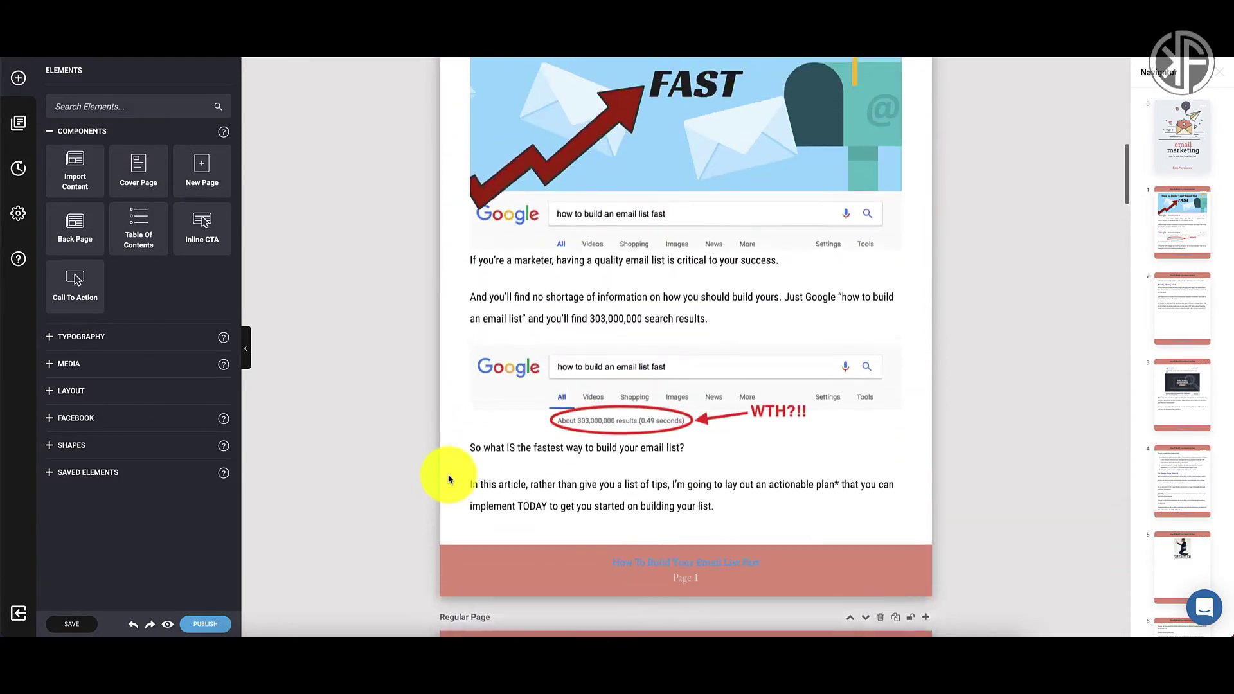
scroll(506, 458, up, 10)
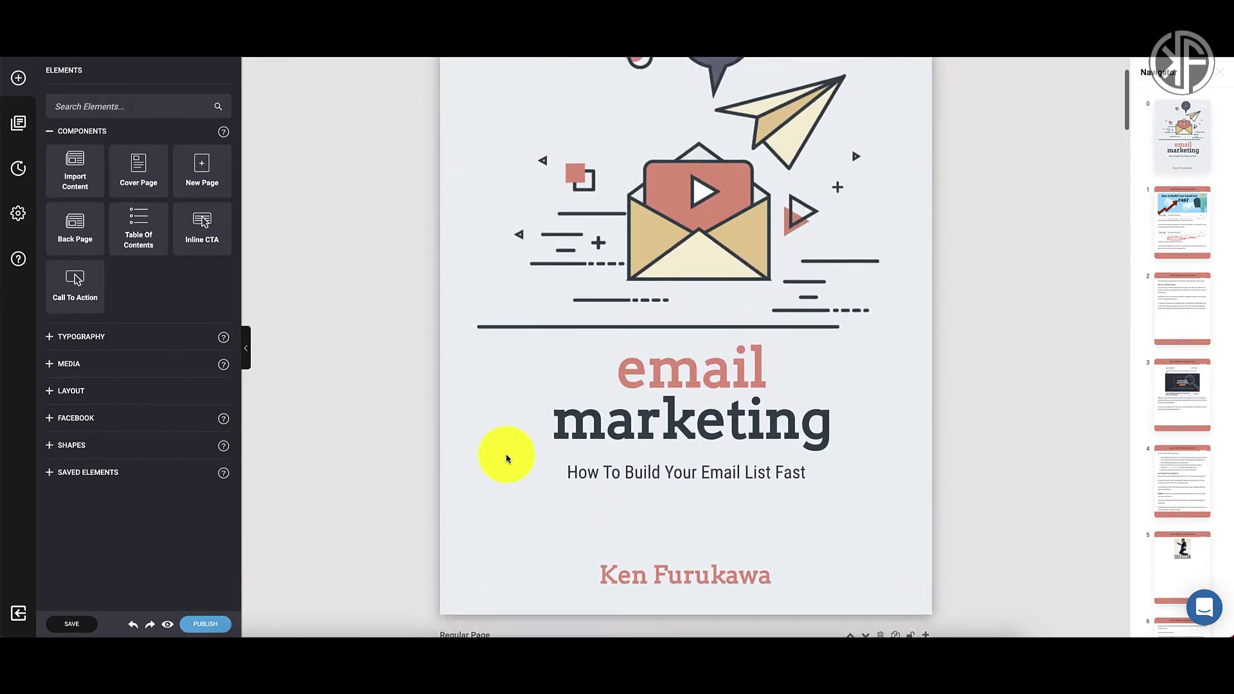
Examine the cover's title and subtitle and the layout of the first two article pages.
scroll(506, 458, down, 1)
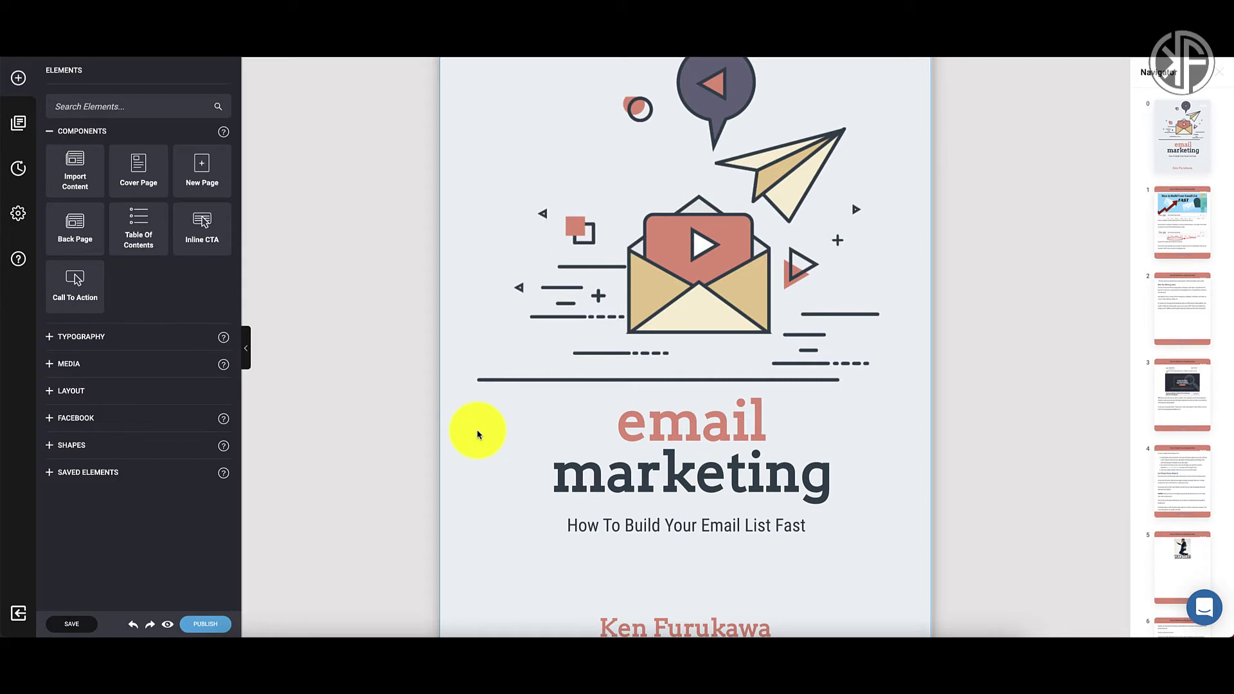
scroll(463, 430, down, 2)
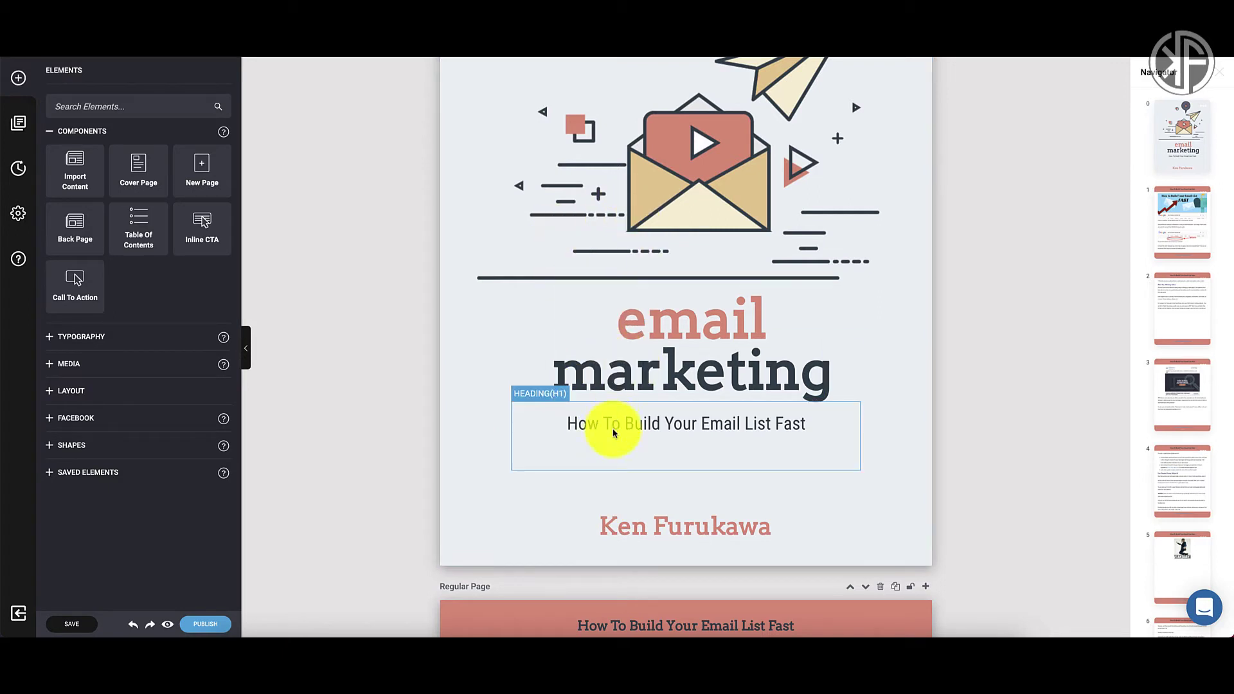
scroll(620, 520, down, 1)
scroll(621, 519, down, 5)
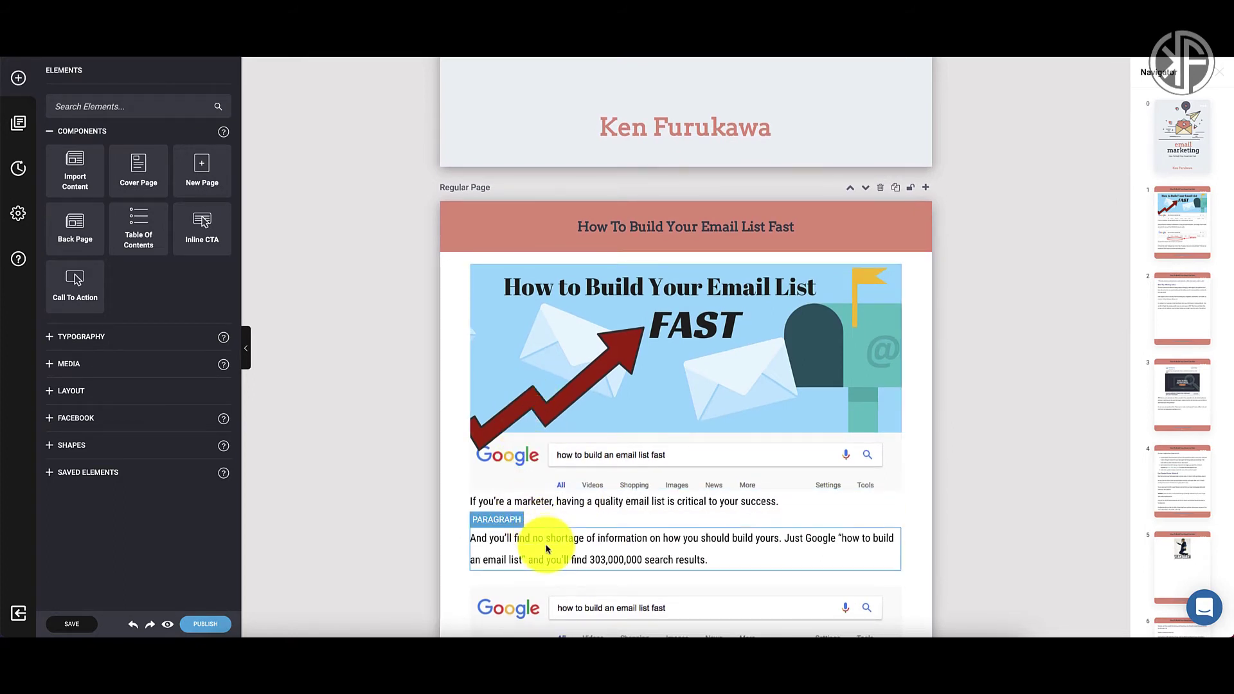
scroll(547, 548, down, 4)
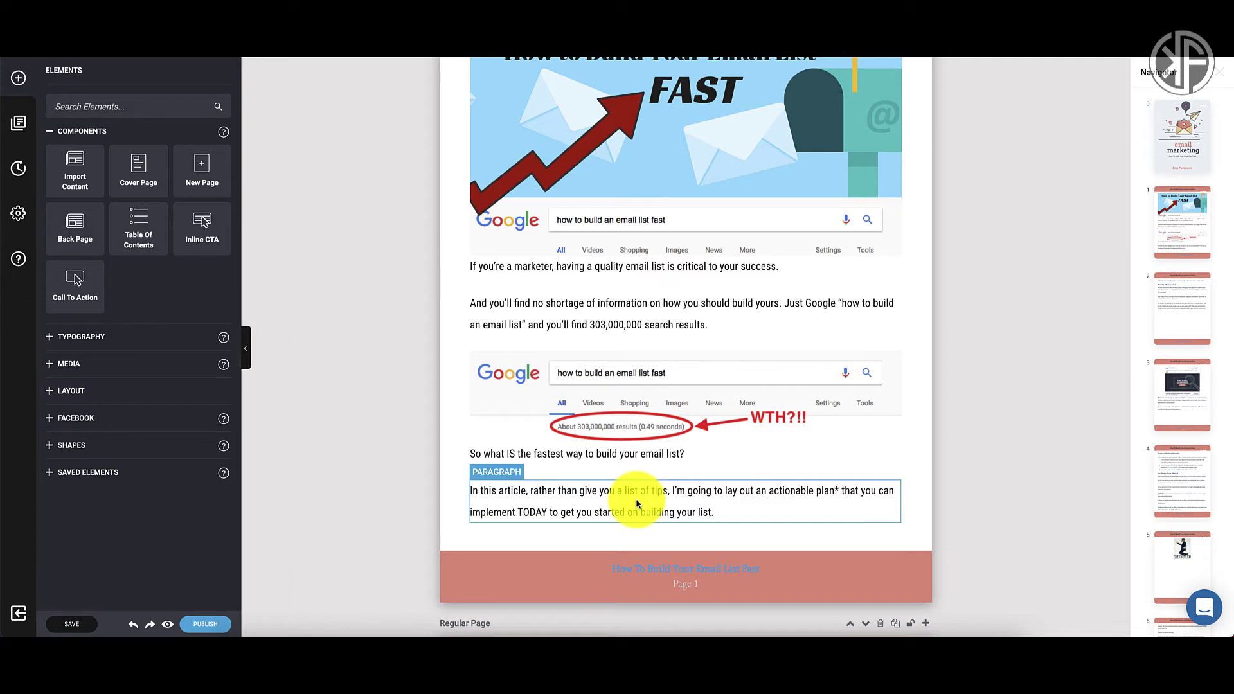
scroll(637, 503, down, 5)
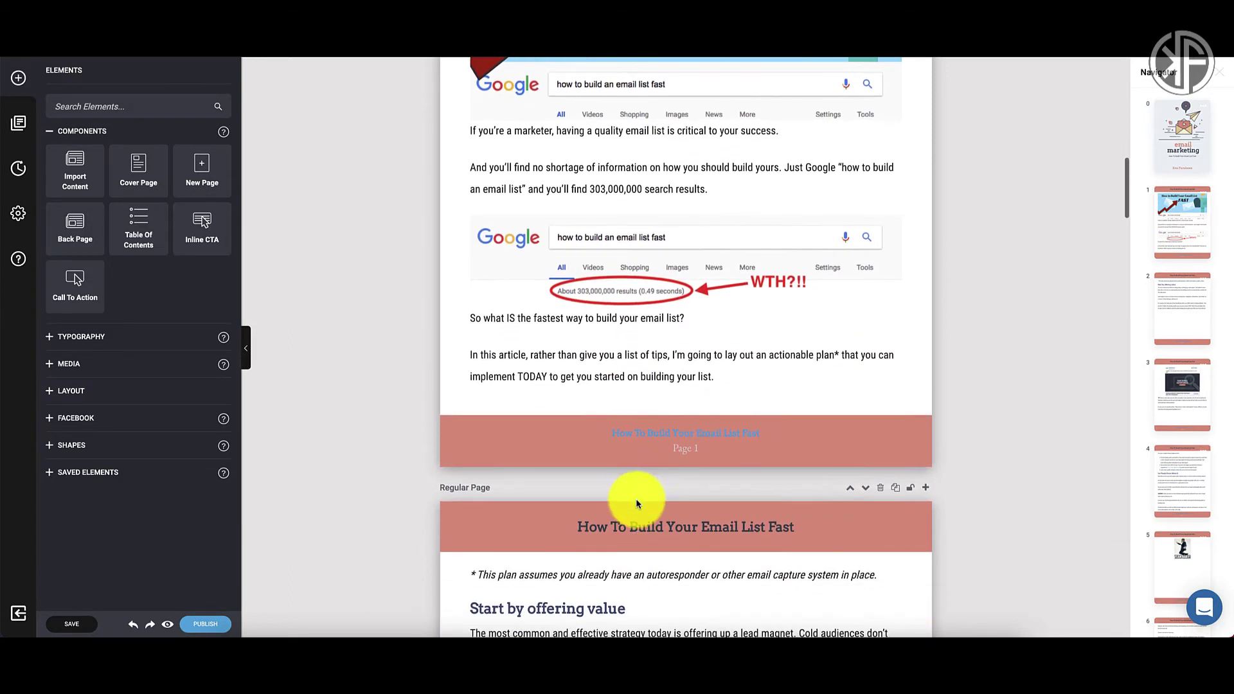
scroll(635, 499, down, 5)
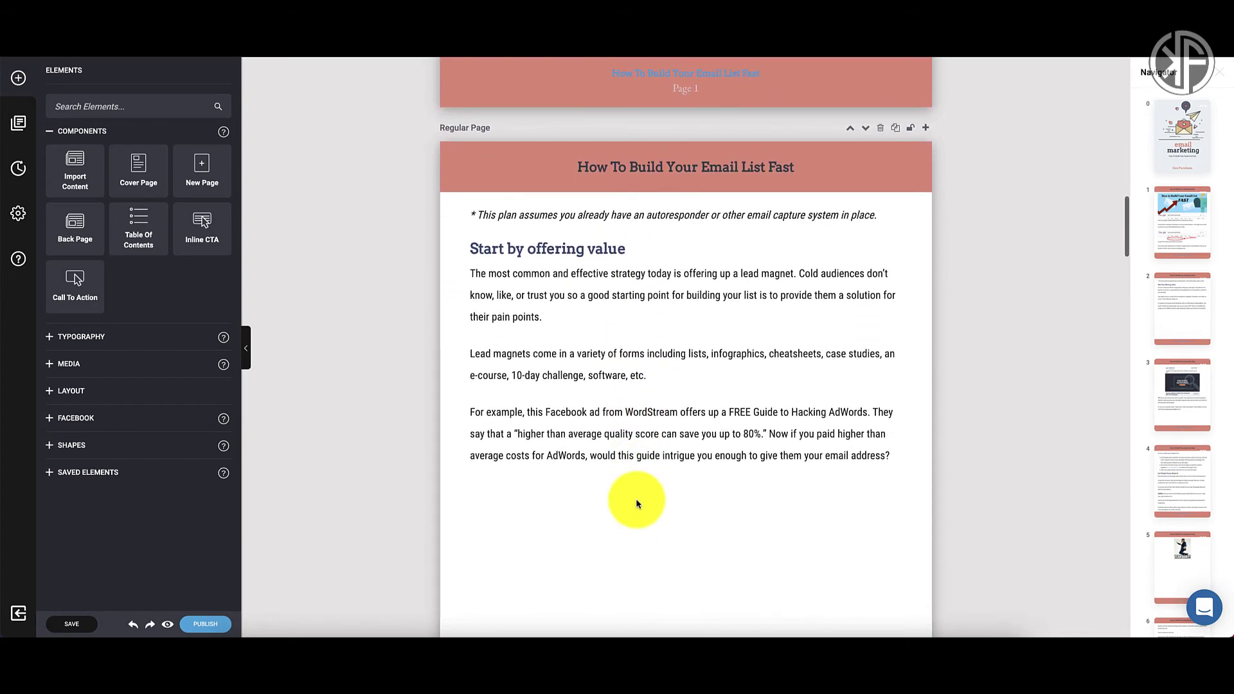
Change the text color of the author name heading on the cover page to red, #FF2C00.
scroll(537, 356, up, 20)
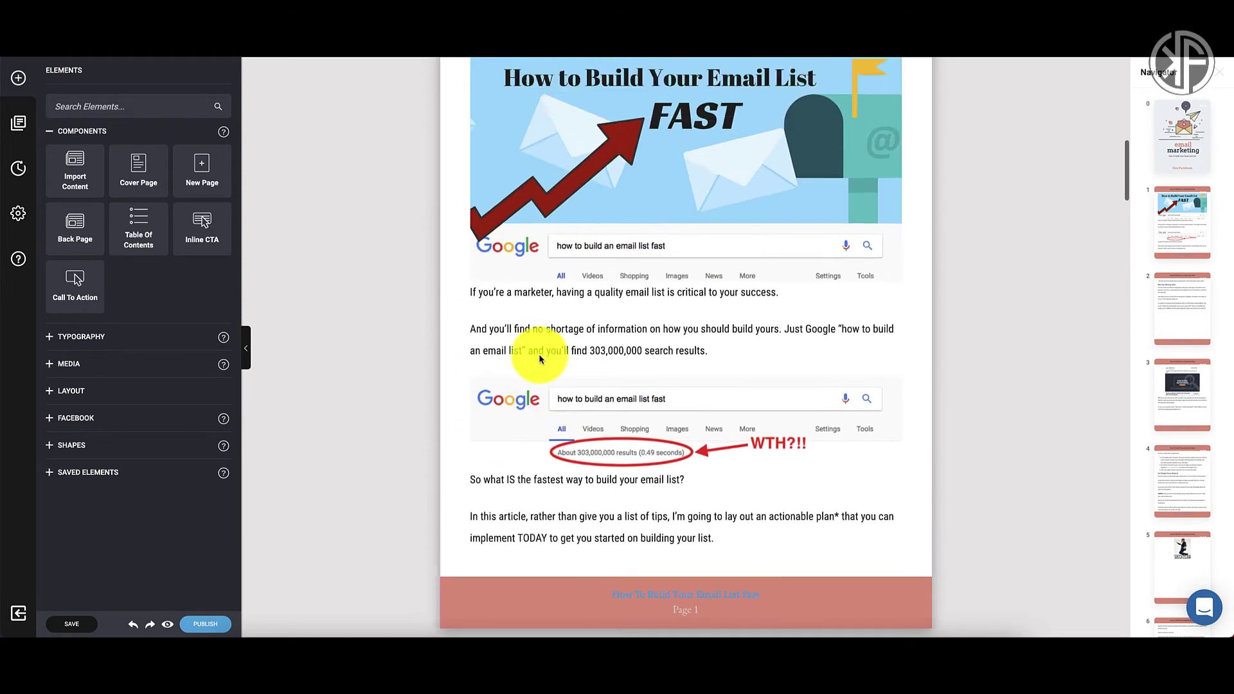
scroll(538, 358, down, 2)
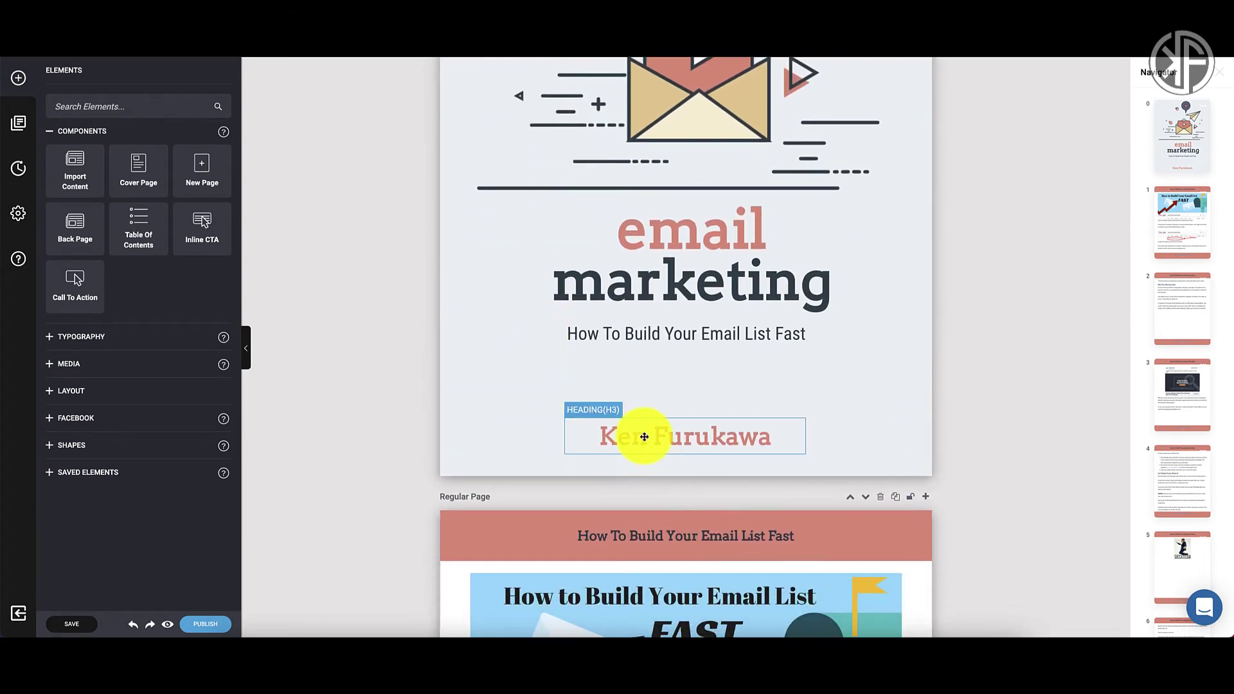
double_click(644, 437)
drag(644, 436, 612, 432)
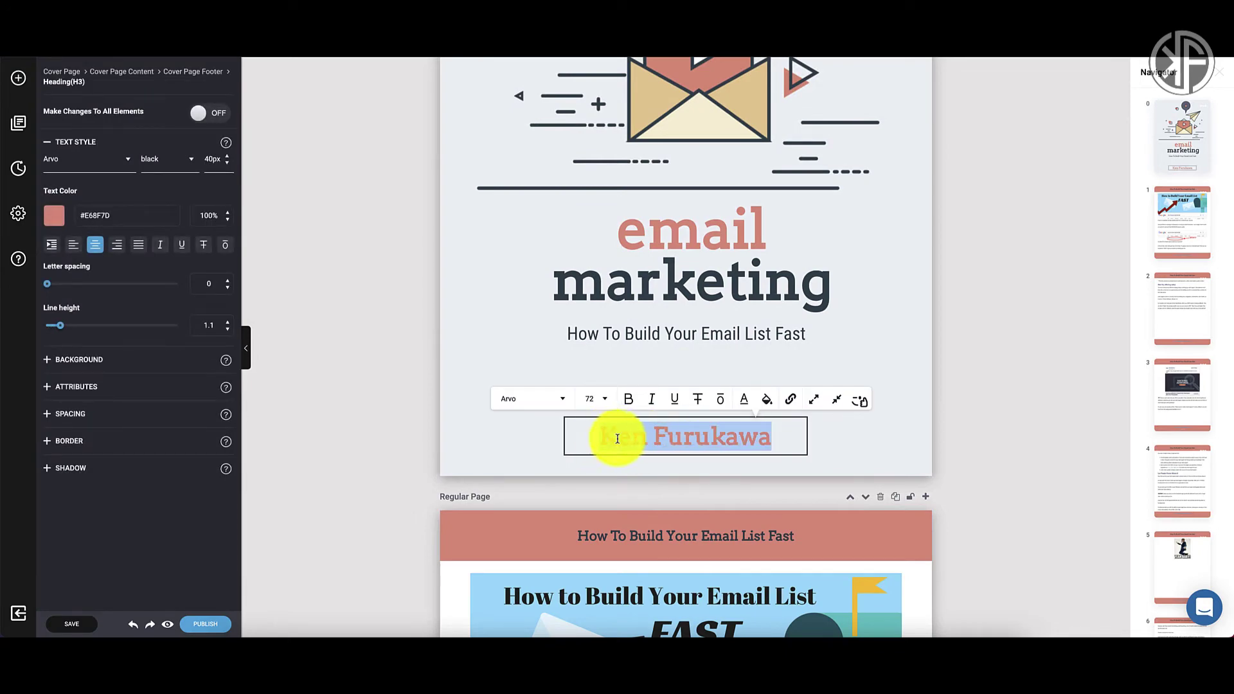
triple_click(655, 435)
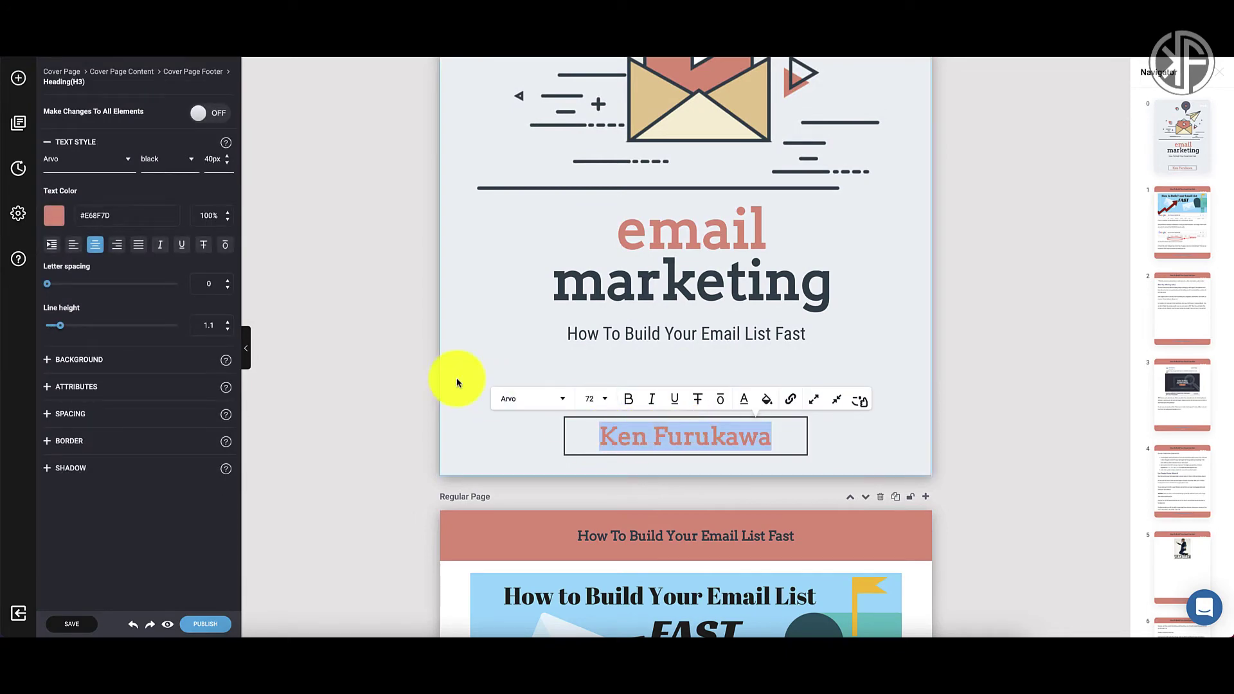
click(55, 217)
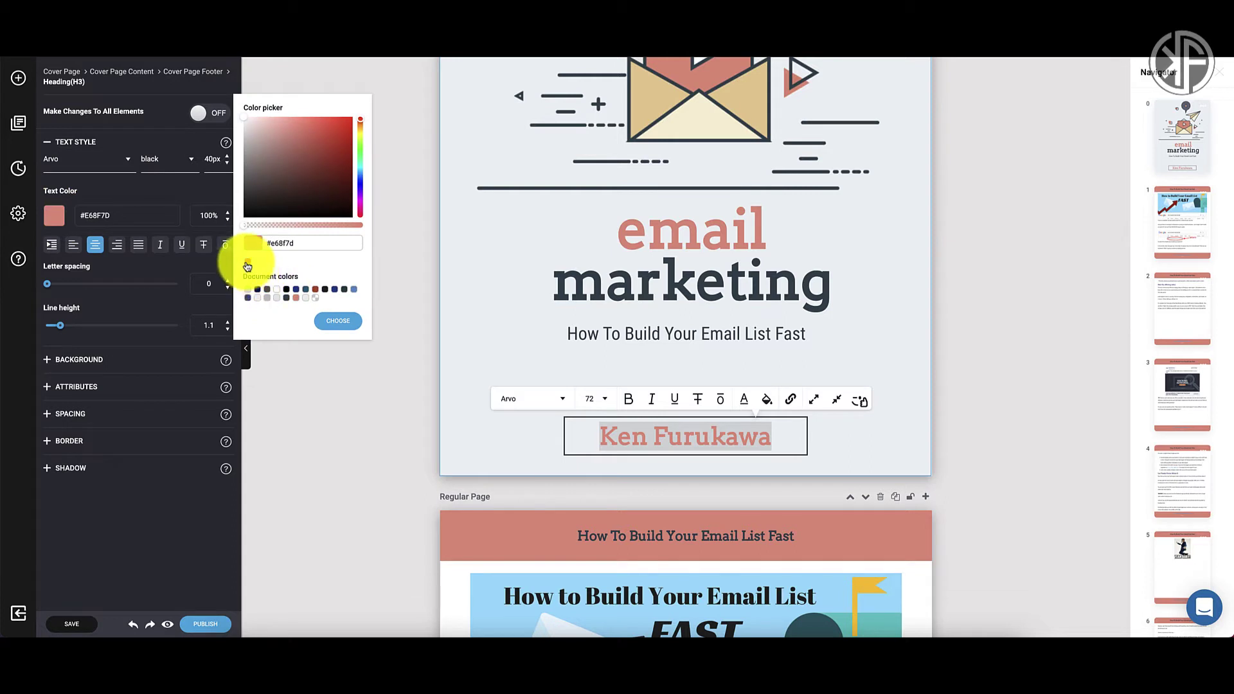
click(248, 261)
click(346, 336)
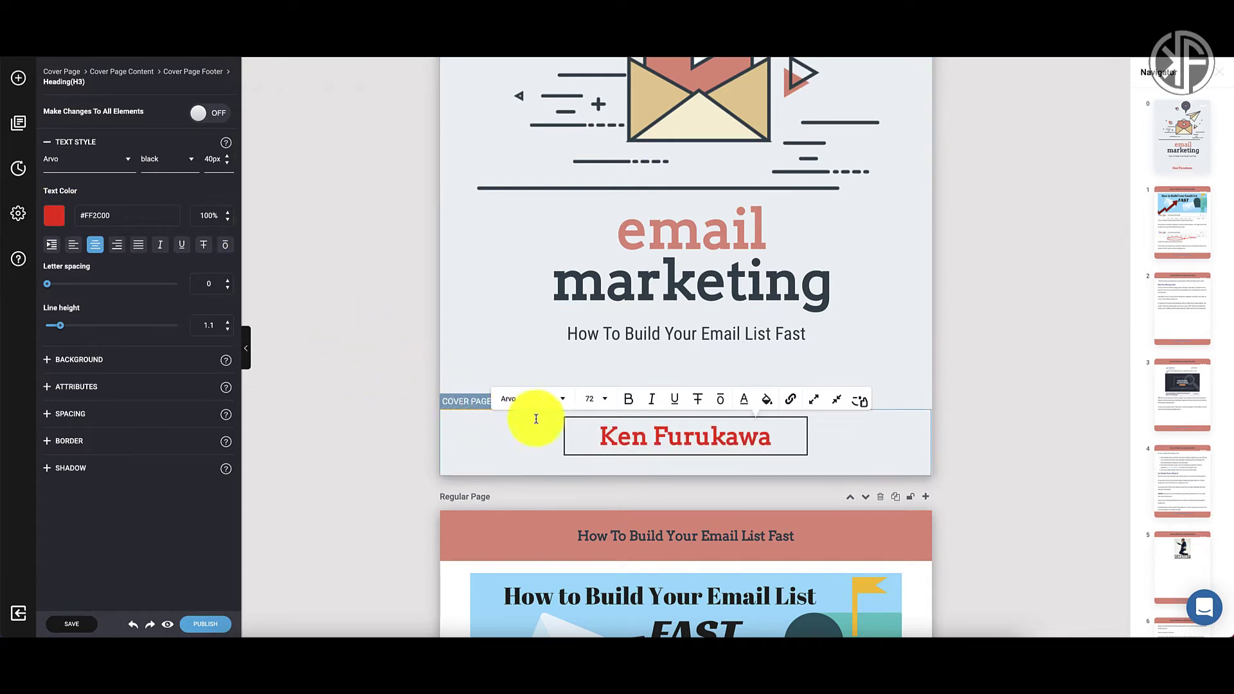
Change the font of the author name heading on the cover page to Bungee.
click(523, 402)
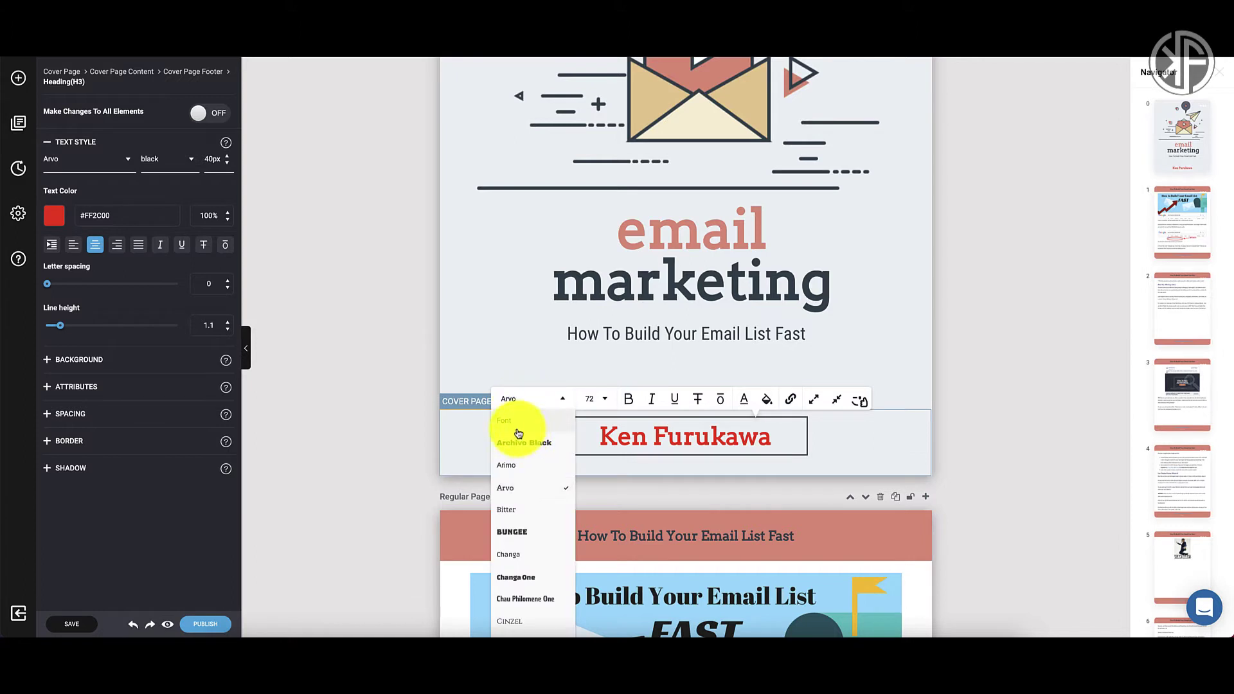
click(515, 527)
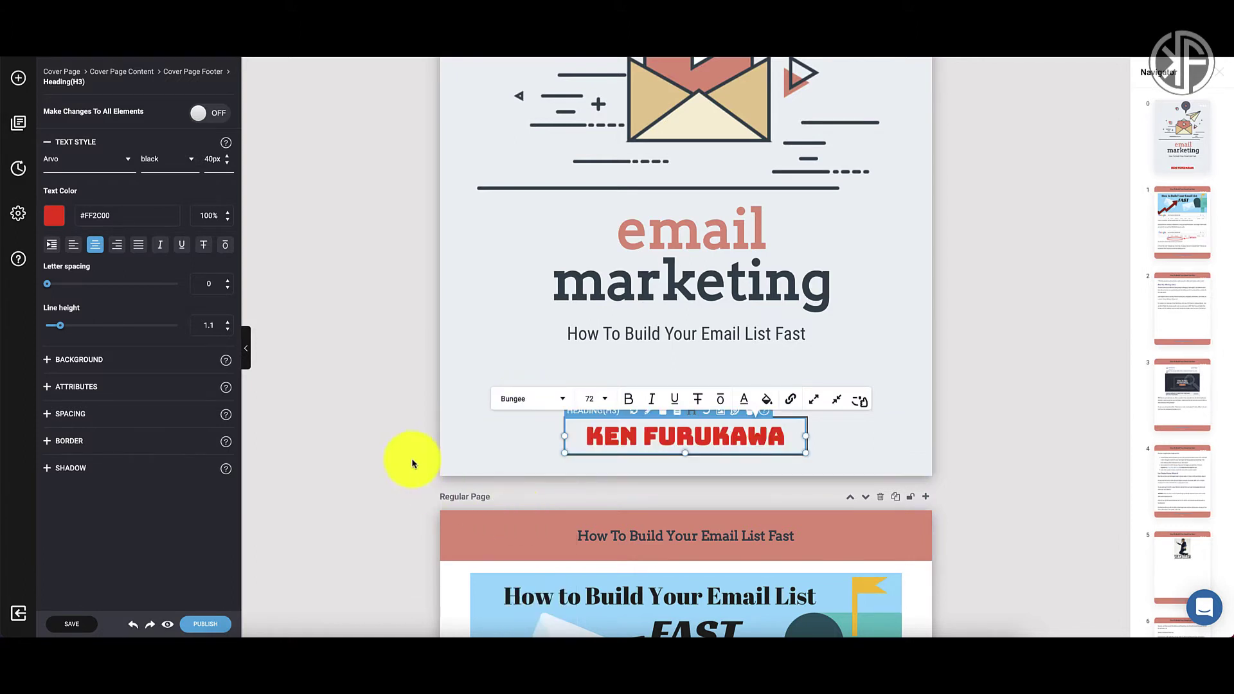
Set the font of the first paragraph on page 1, "If you're a marketer...", to Changa.
scroll(530, 510, down, 6)
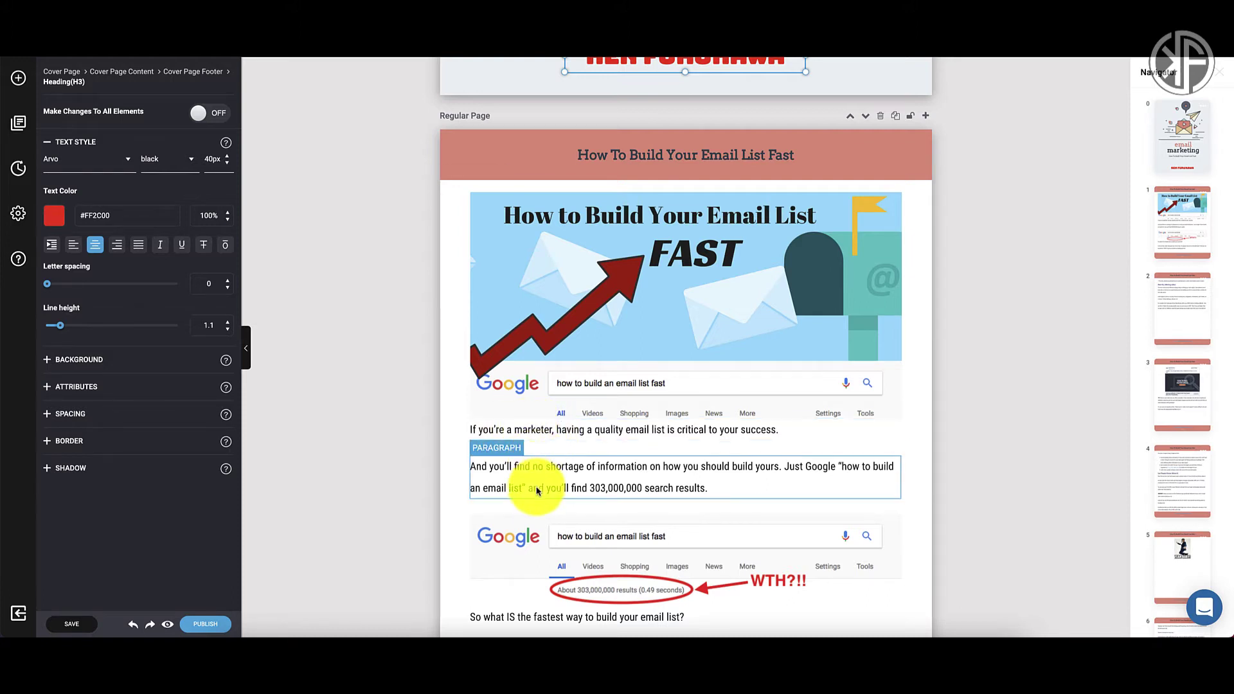
scroll(545, 484, down, 7)
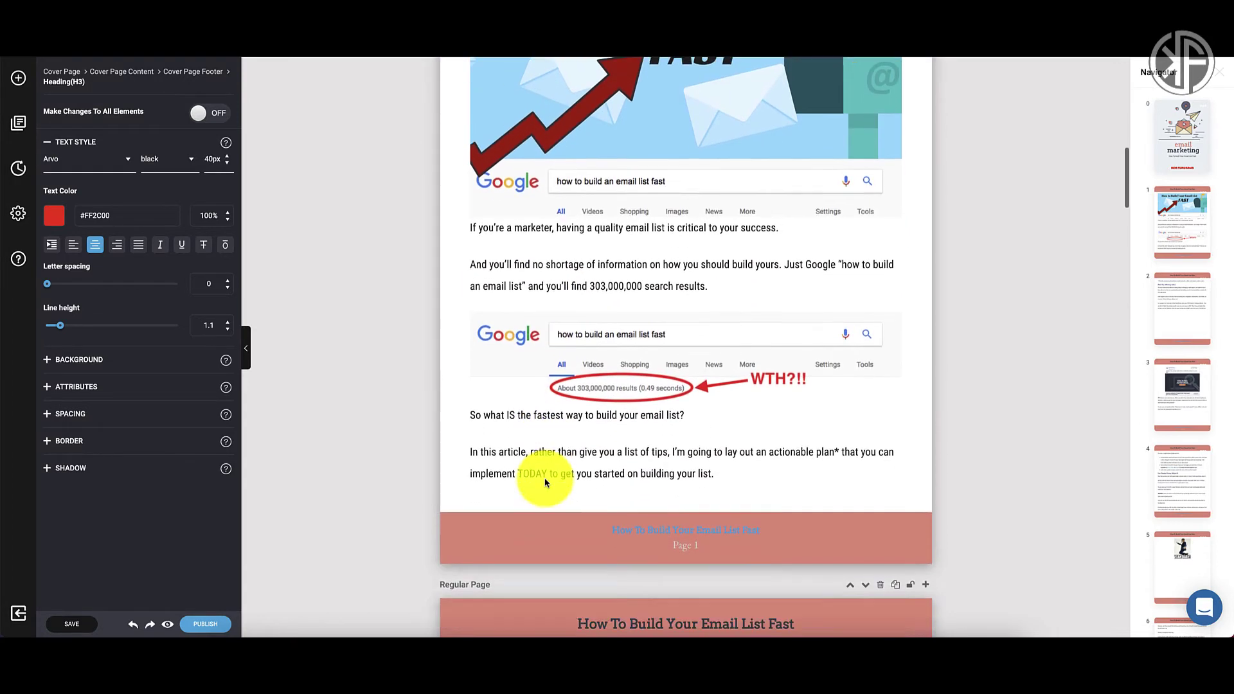
scroll(558, 491, up, 3)
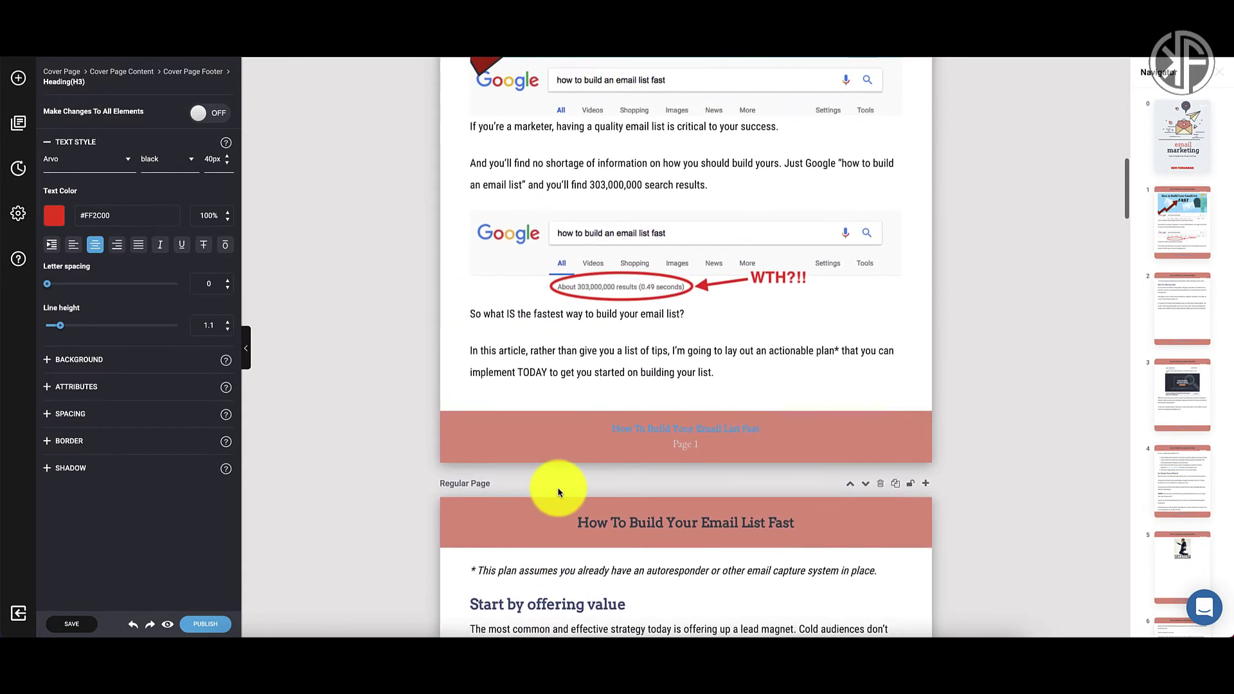
scroll(551, 292, up, 2)
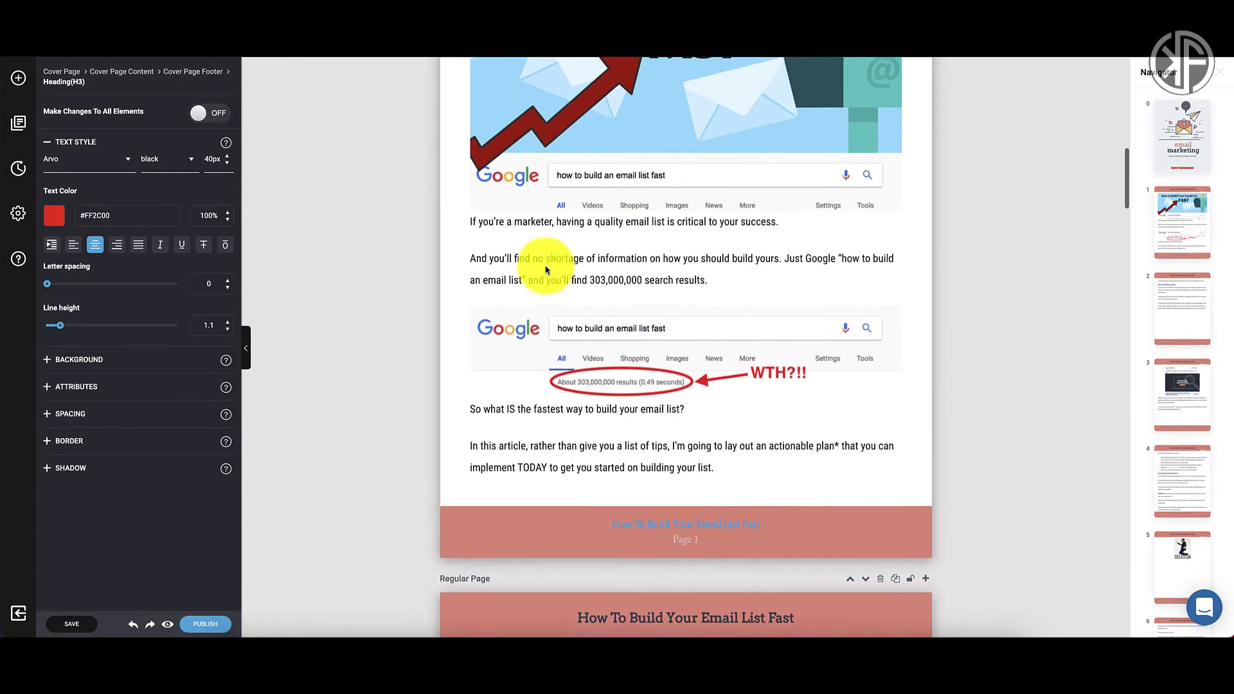
click(540, 226)
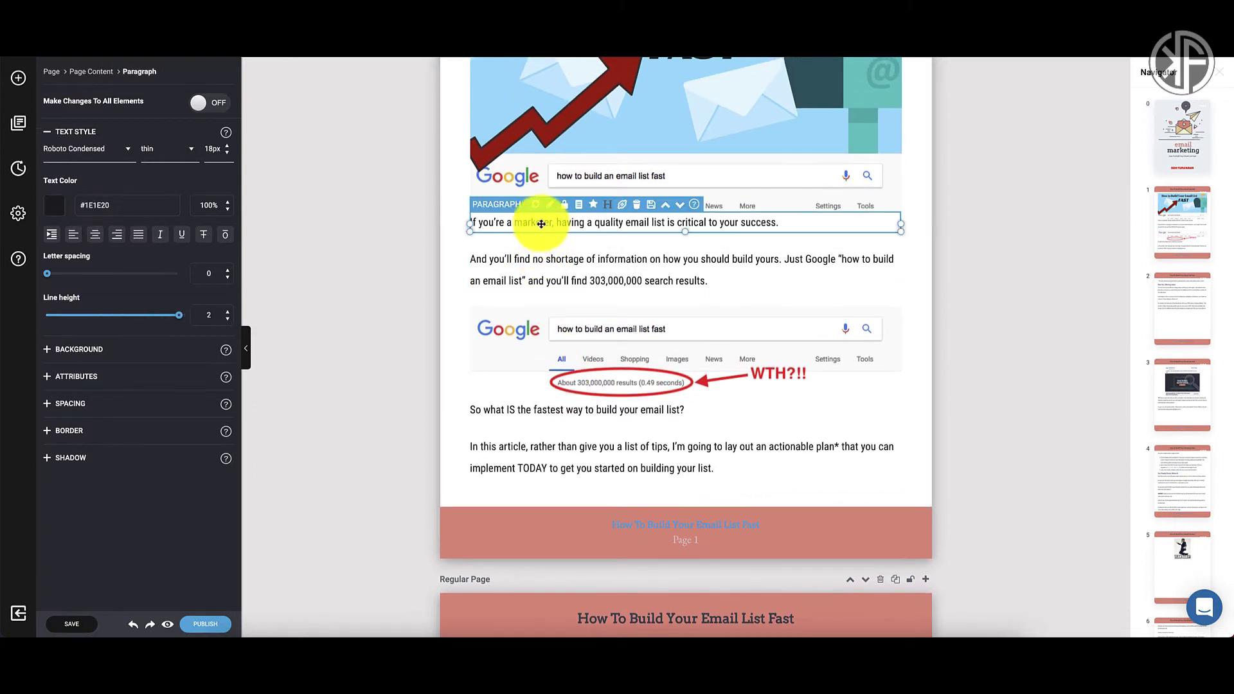
double_click(541, 224)
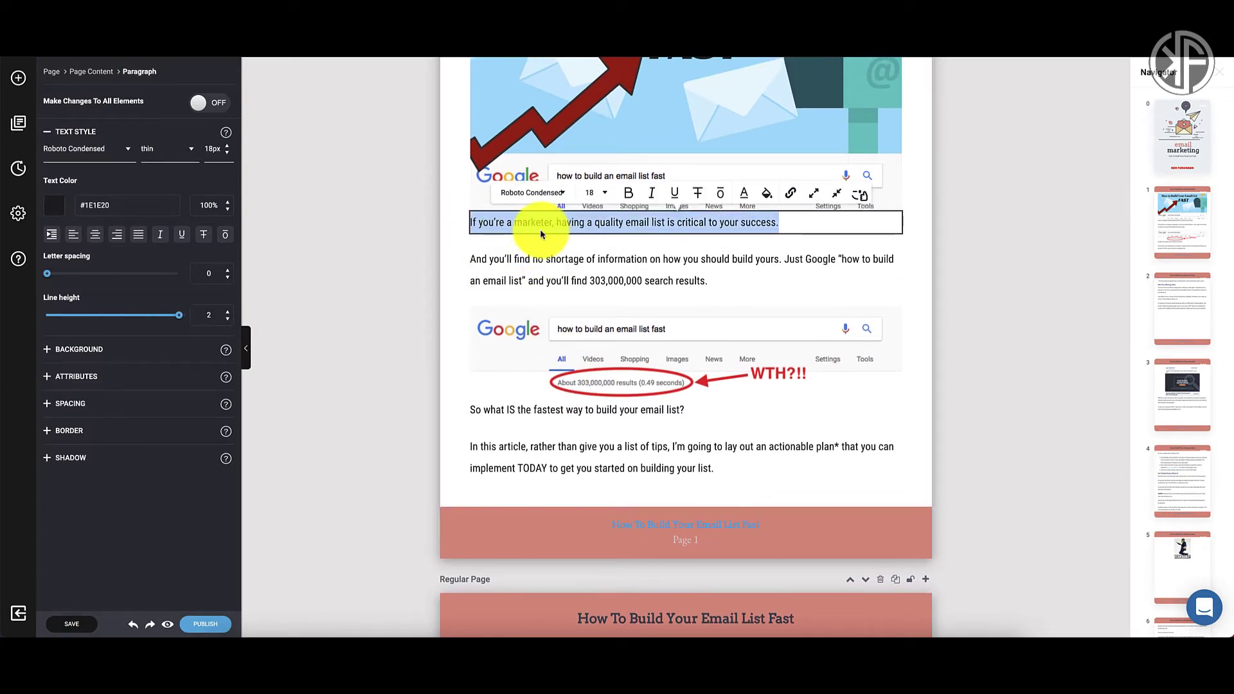
click(100, 150)
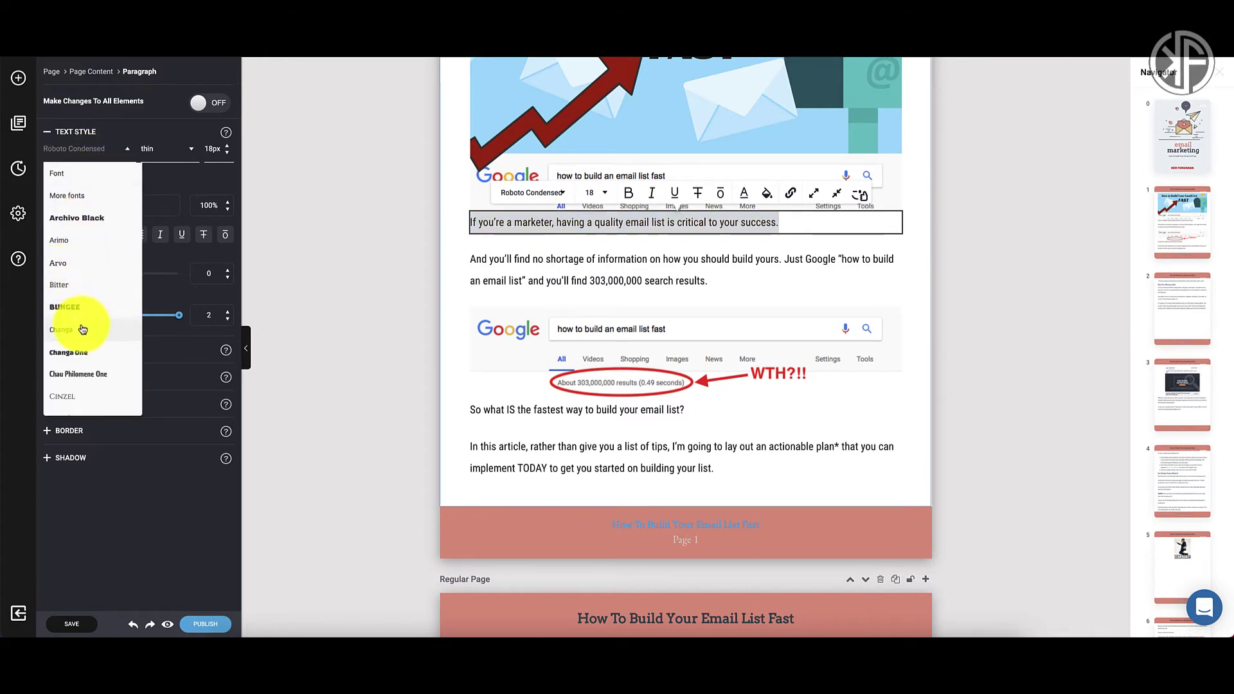
click(81, 328)
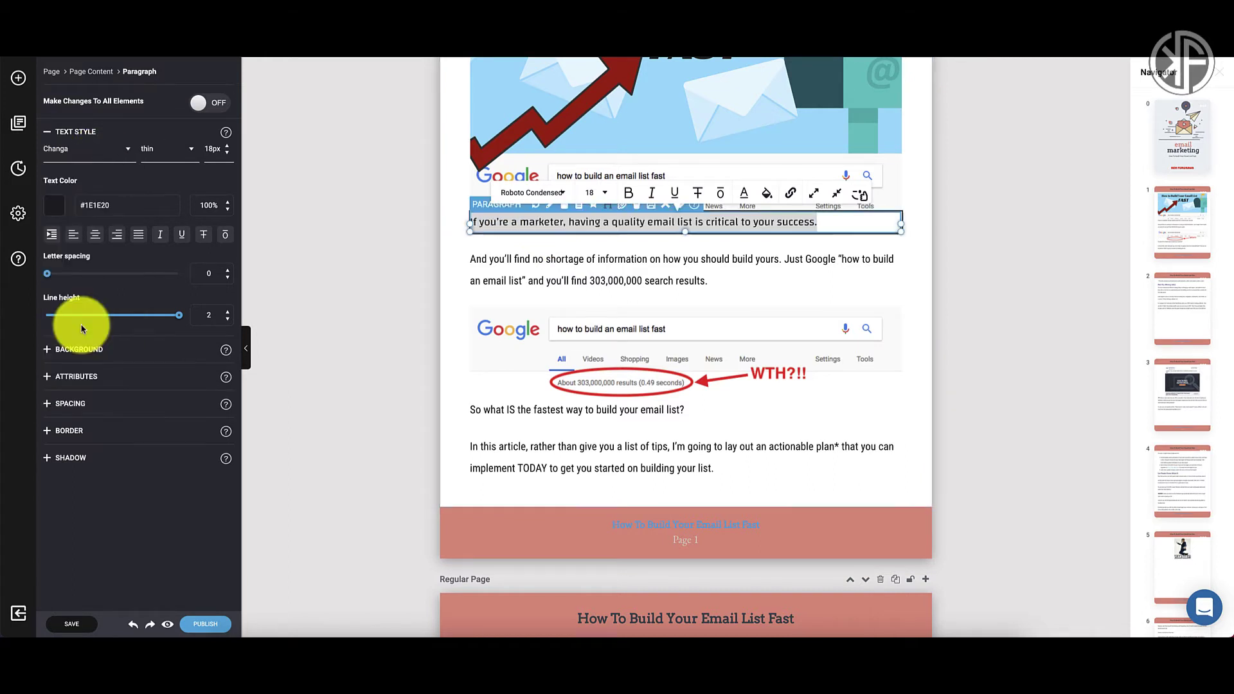
click(449, 320)
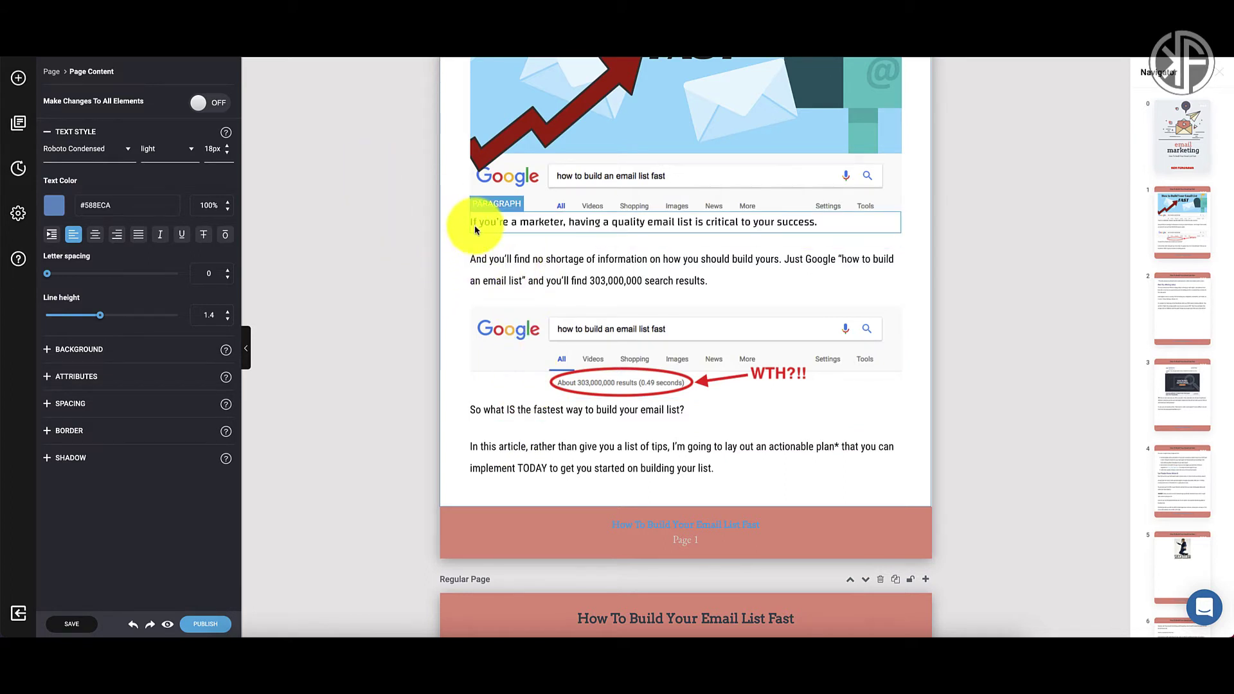
Apply the Changa font to all paragraphs in the ebook at once and check the article pages.
click(500, 258)
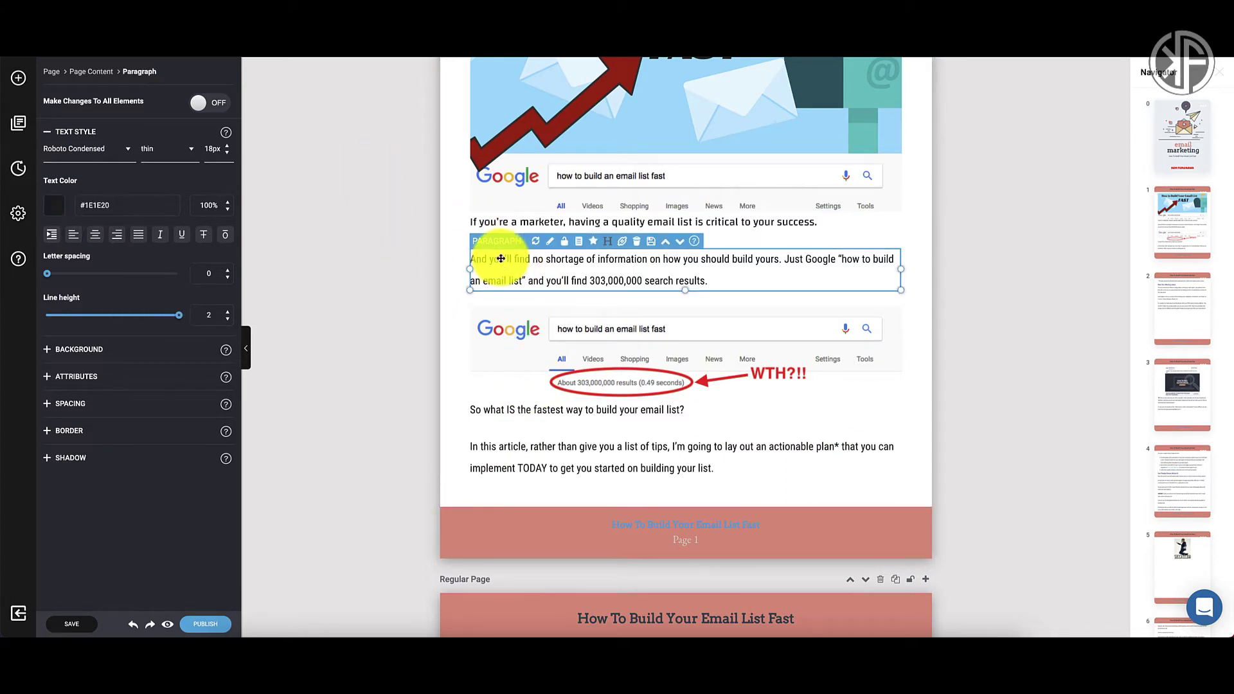
click(217, 105)
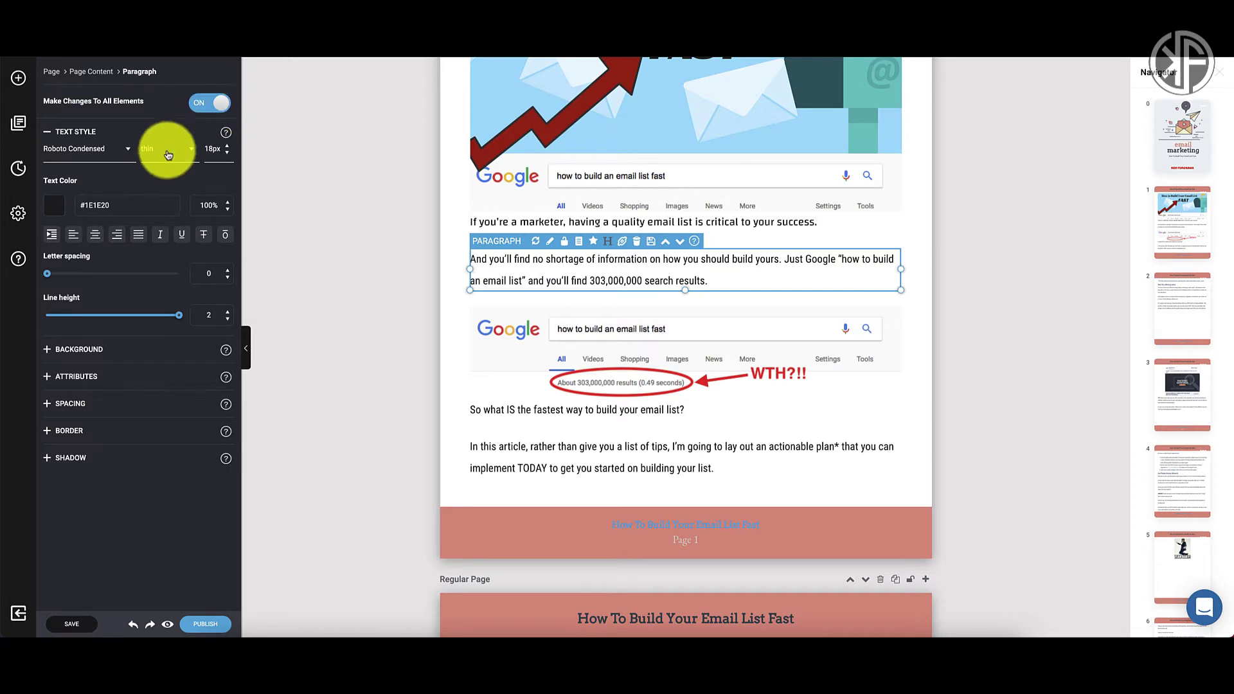
click(124, 148)
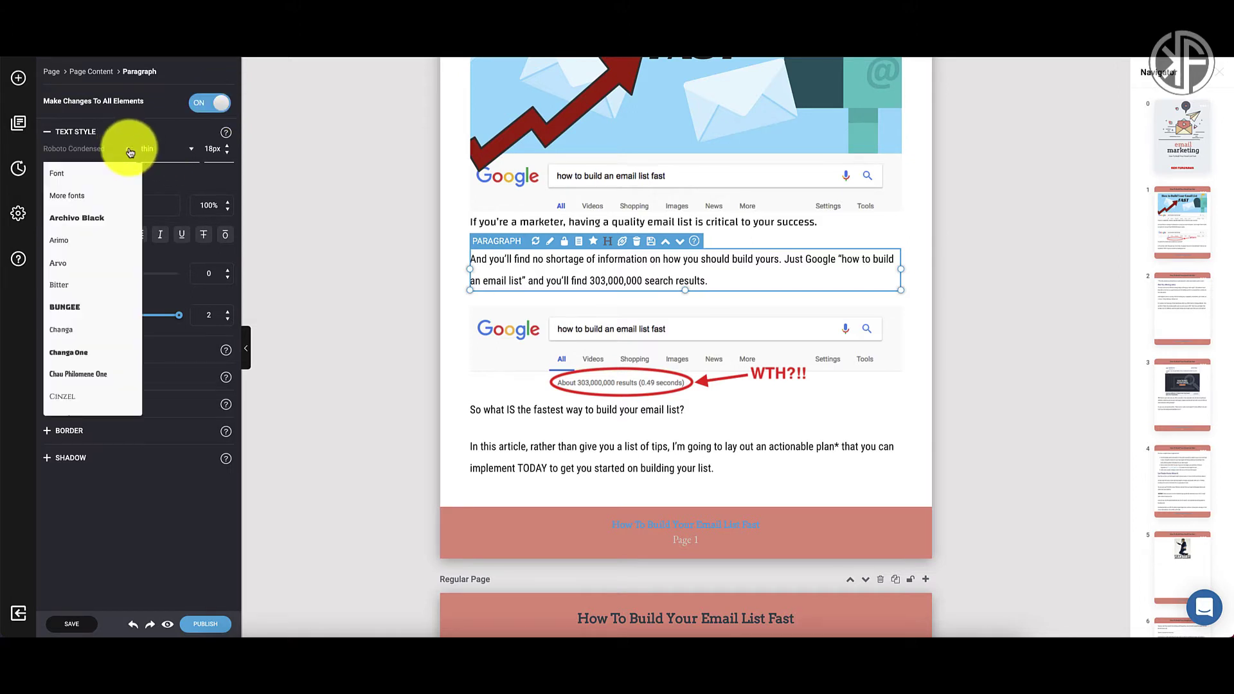
click(66, 332)
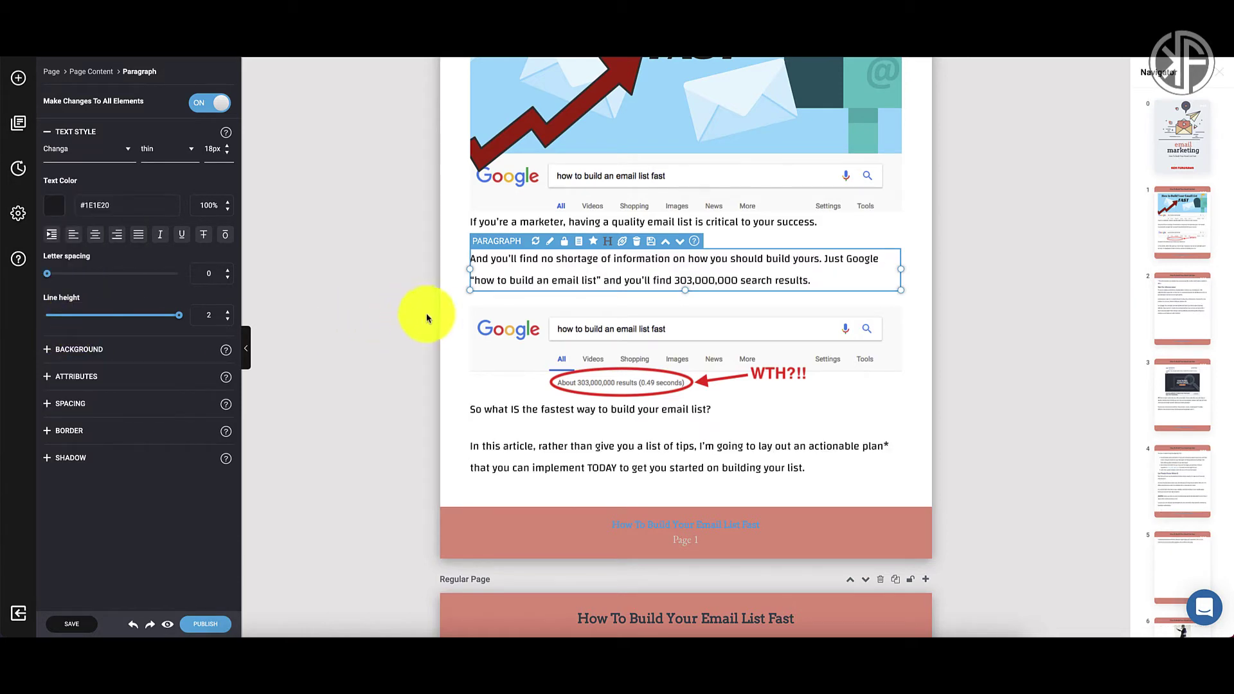
scroll(427, 321, down, 6)
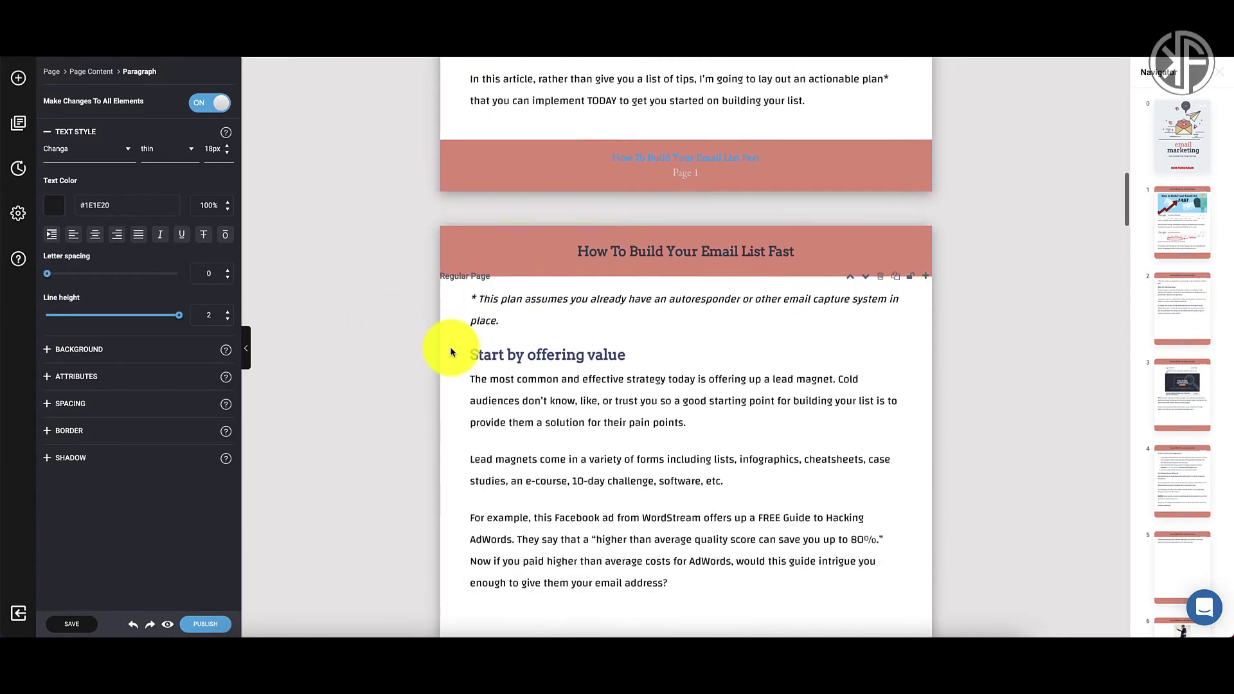
scroll(452, 352, down, 15)
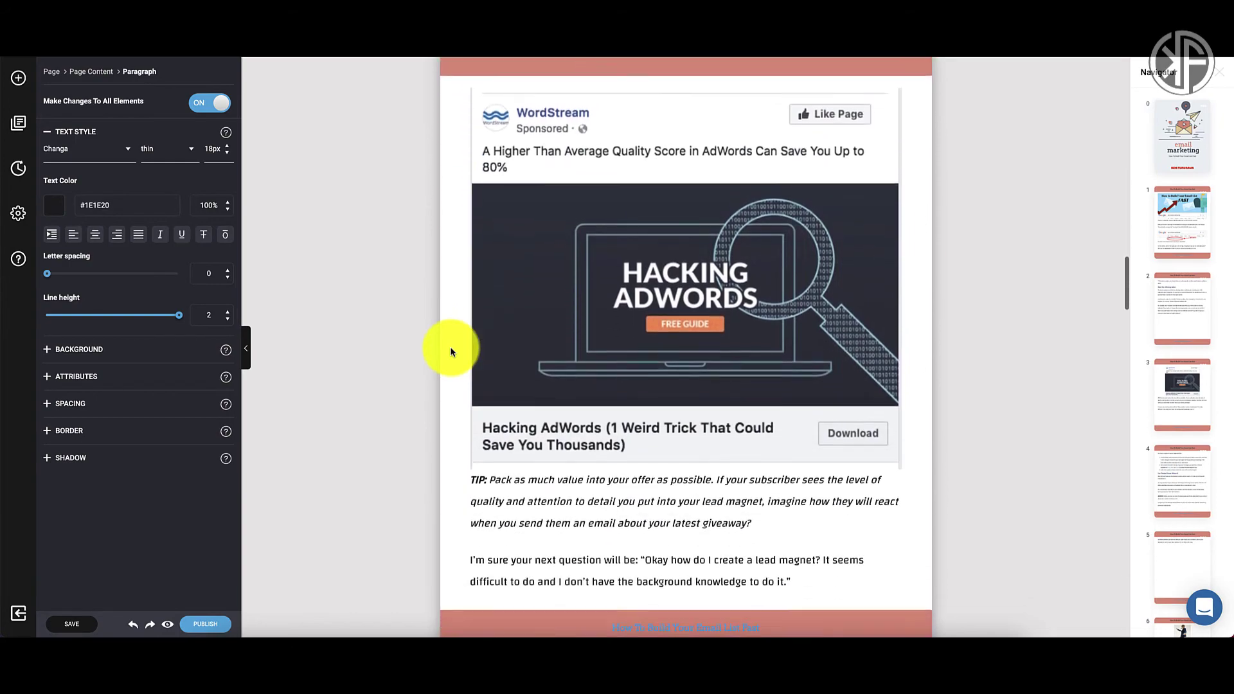
scroll(451, 352, up, 20)
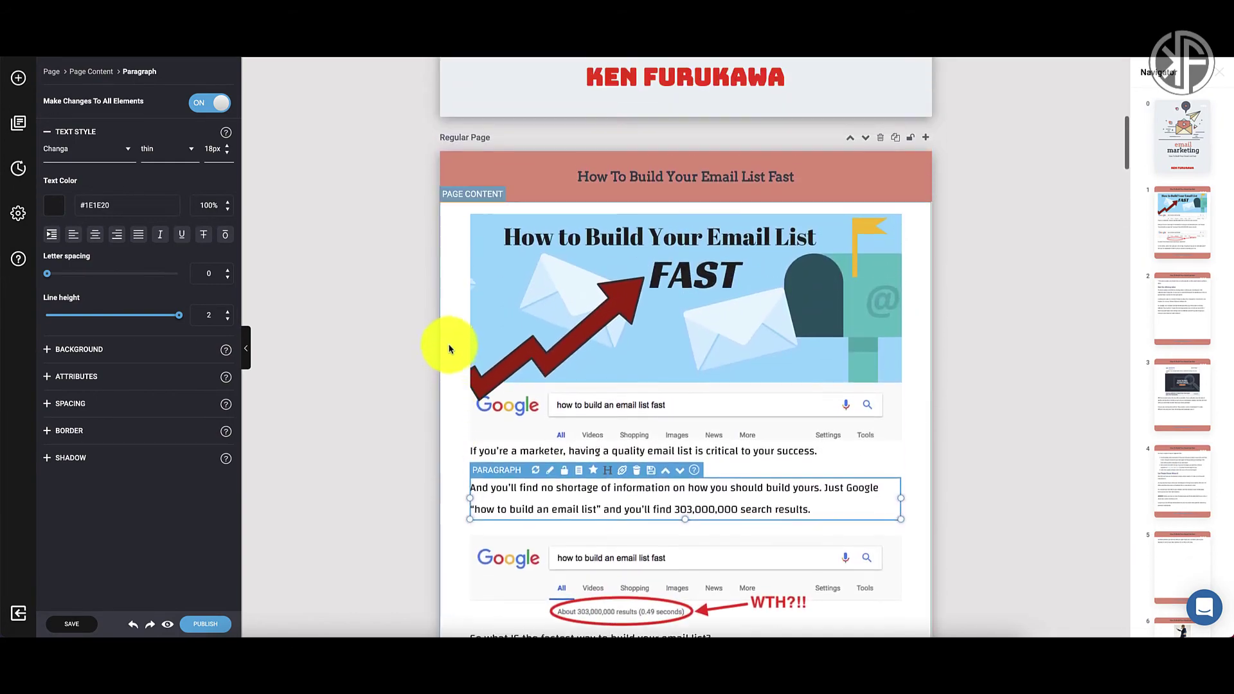
scroll(449, 349, up, 1)
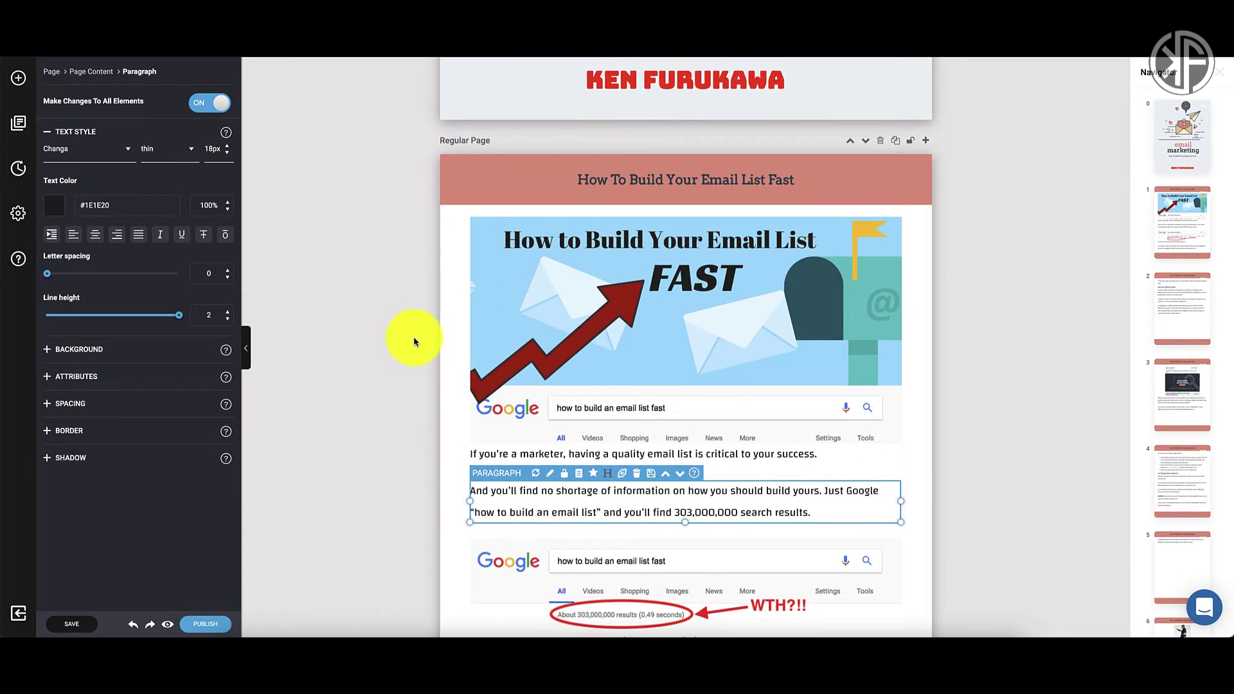
click(445, 346)
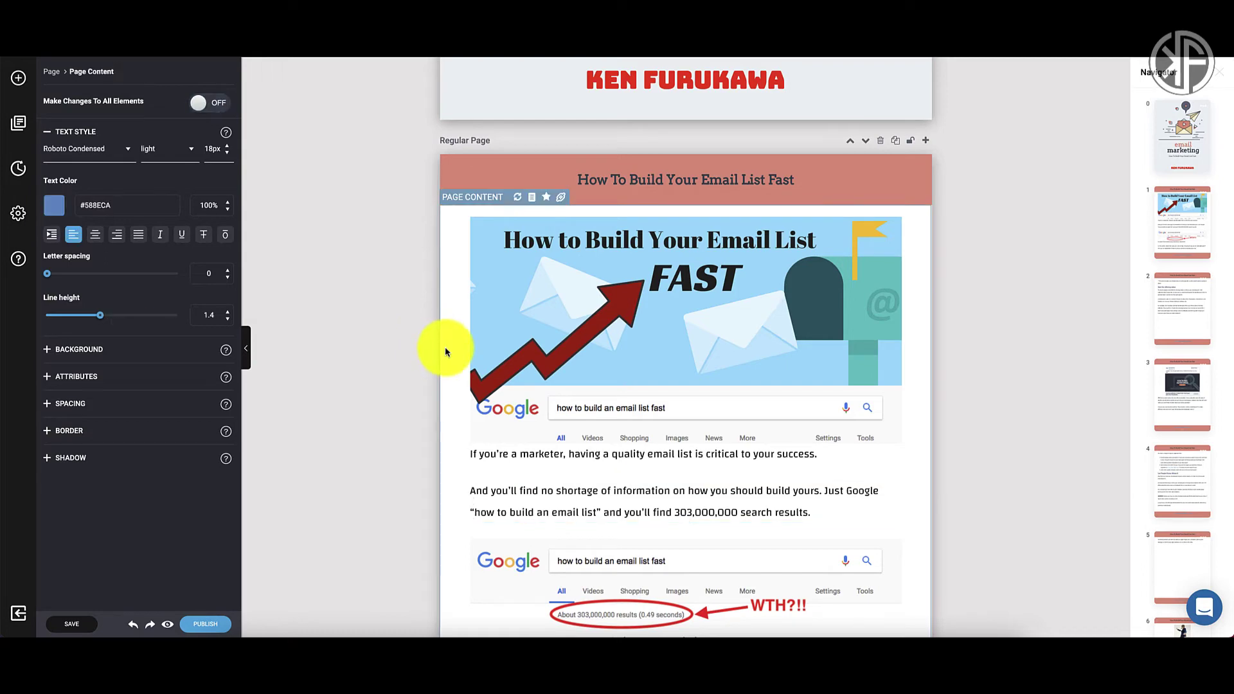
Insert a Call To Action block on page 2 after the first paragraph under "Start by offering value".
scroll(445, 345, down, 5)
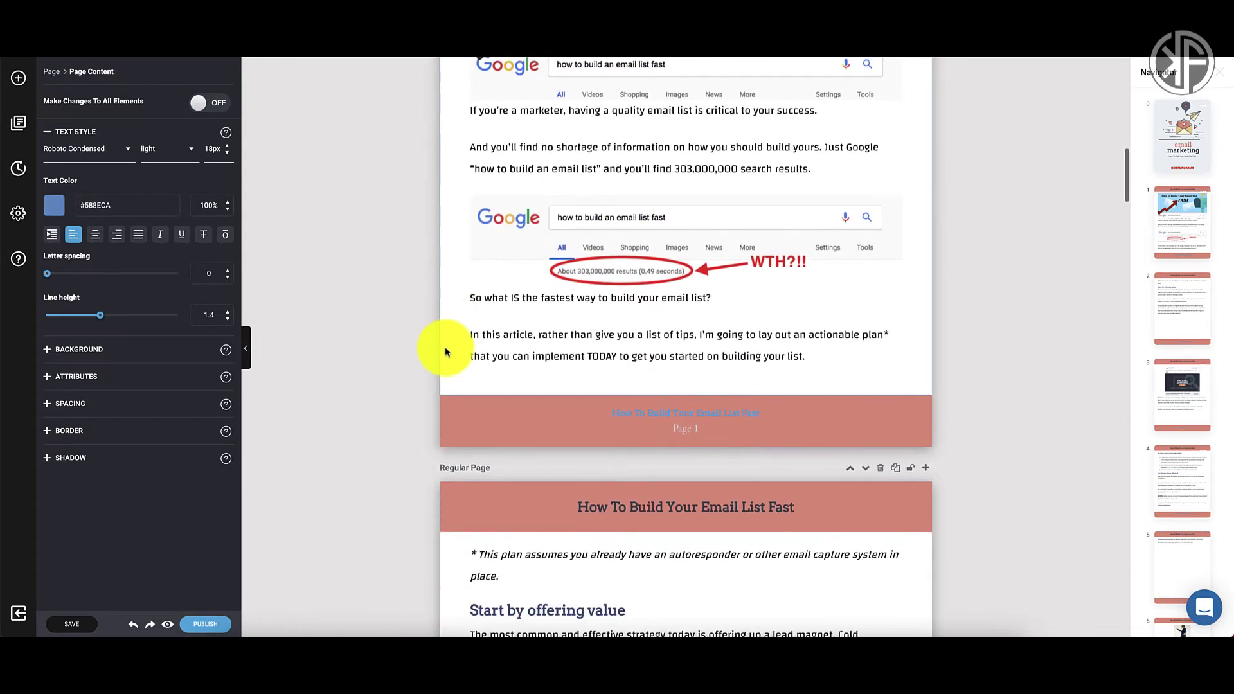
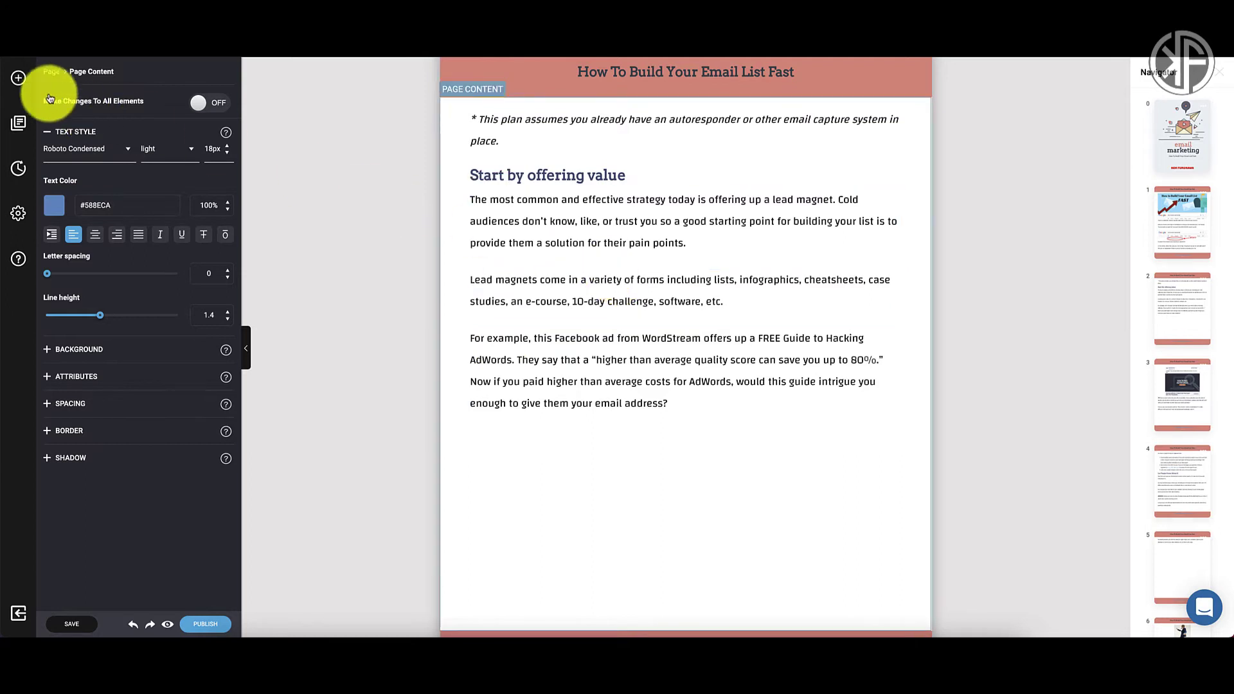
click(19, 78)
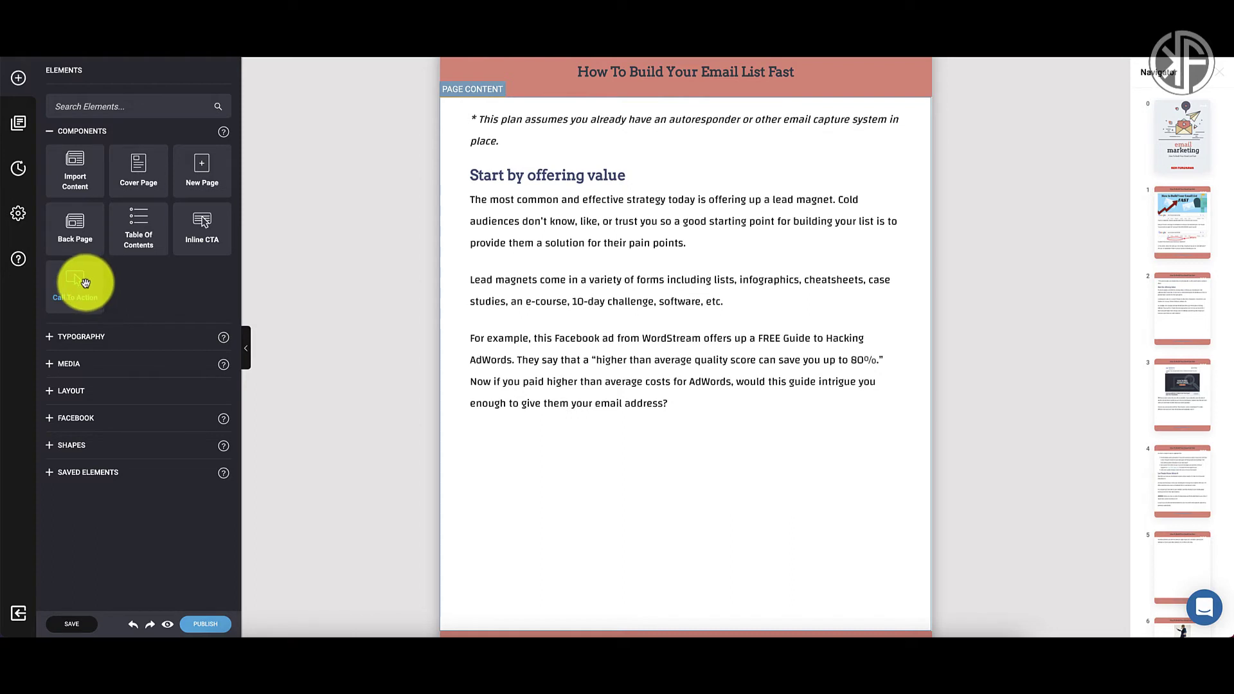
drag(74, 276, 646, 265)
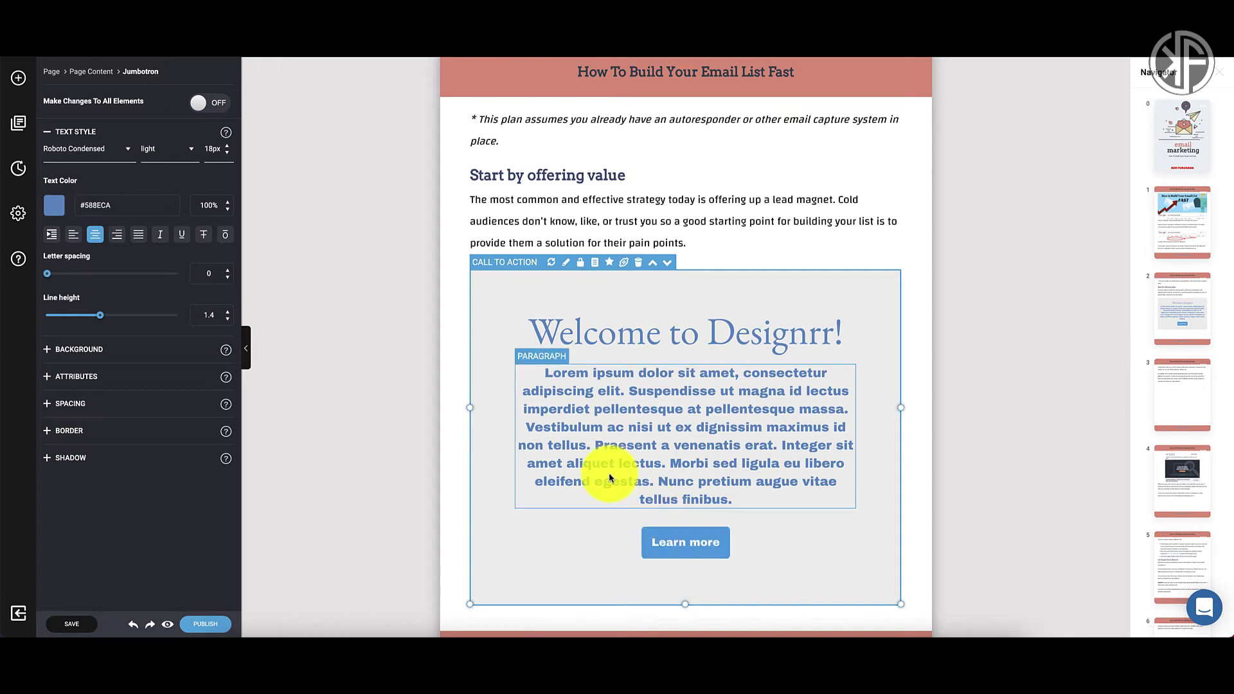
Insert an image element on page 3 between the "Lead magnets come in a variety of forms" and "For example" paragraphs.
scroll(608, 473, down, 7)
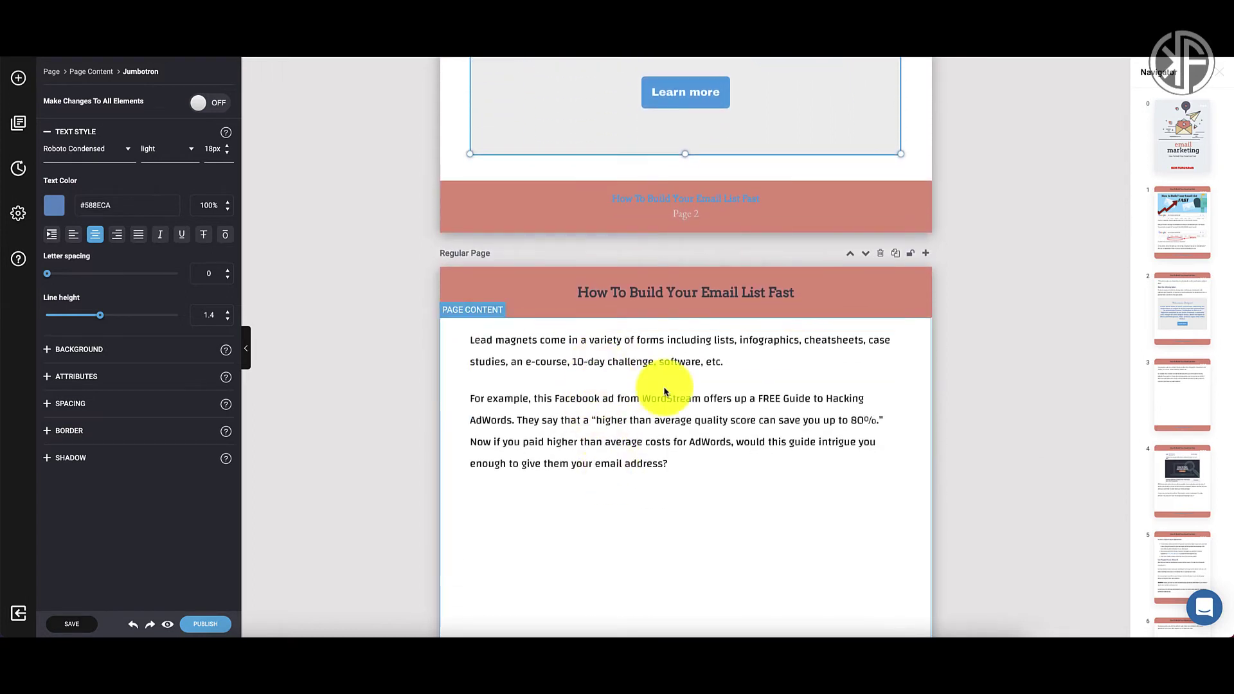
click(19, 78)
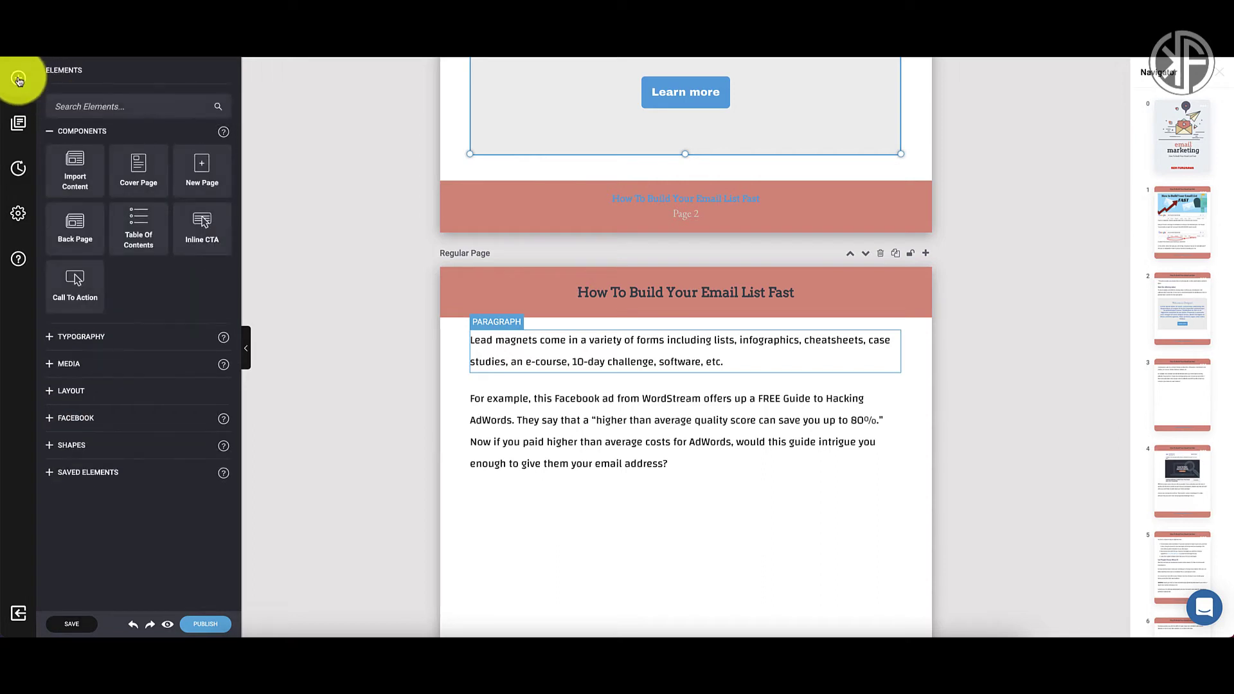
click(63, 364)
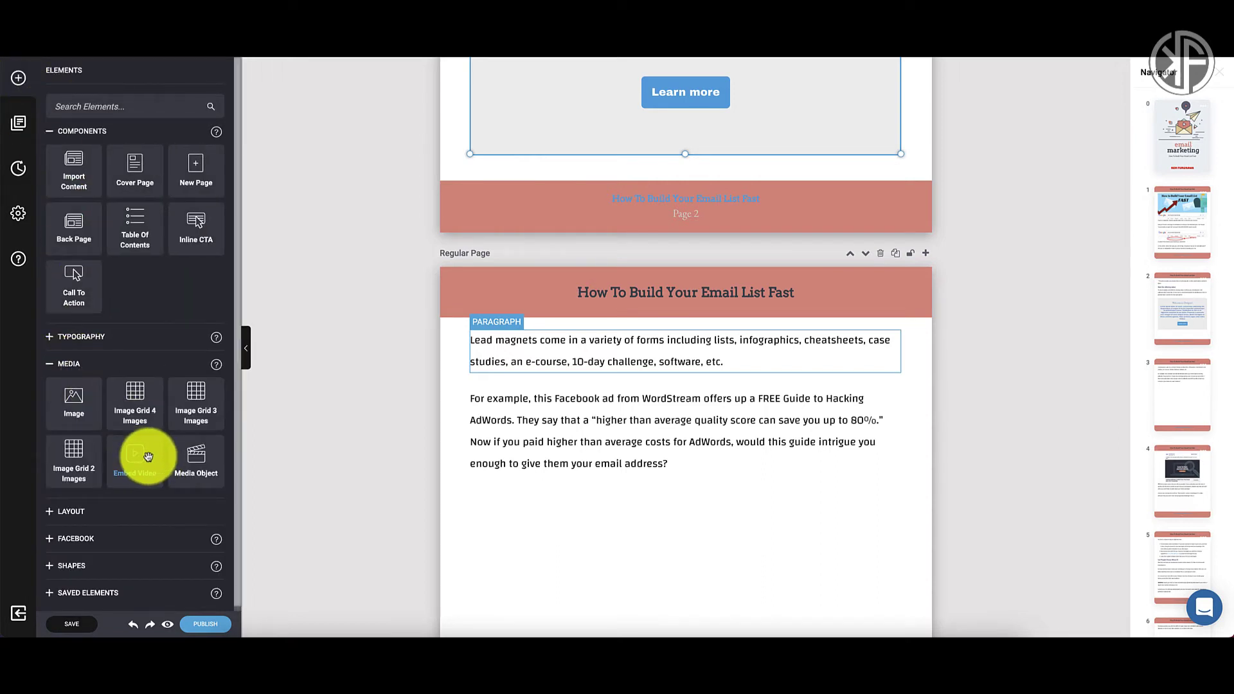
drag(69, 396, 688, 386)
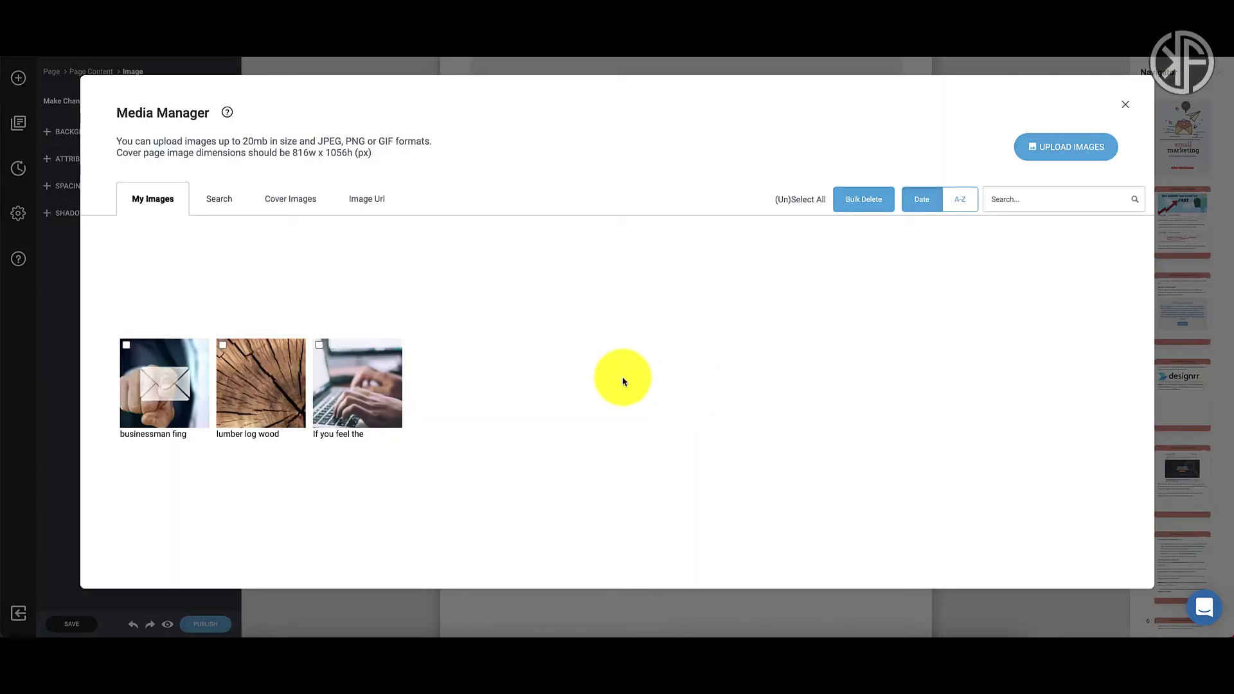
Search the stock images for "laptop" and use the kLfkVa_4aXM photo for the new image.
click(243, 206)
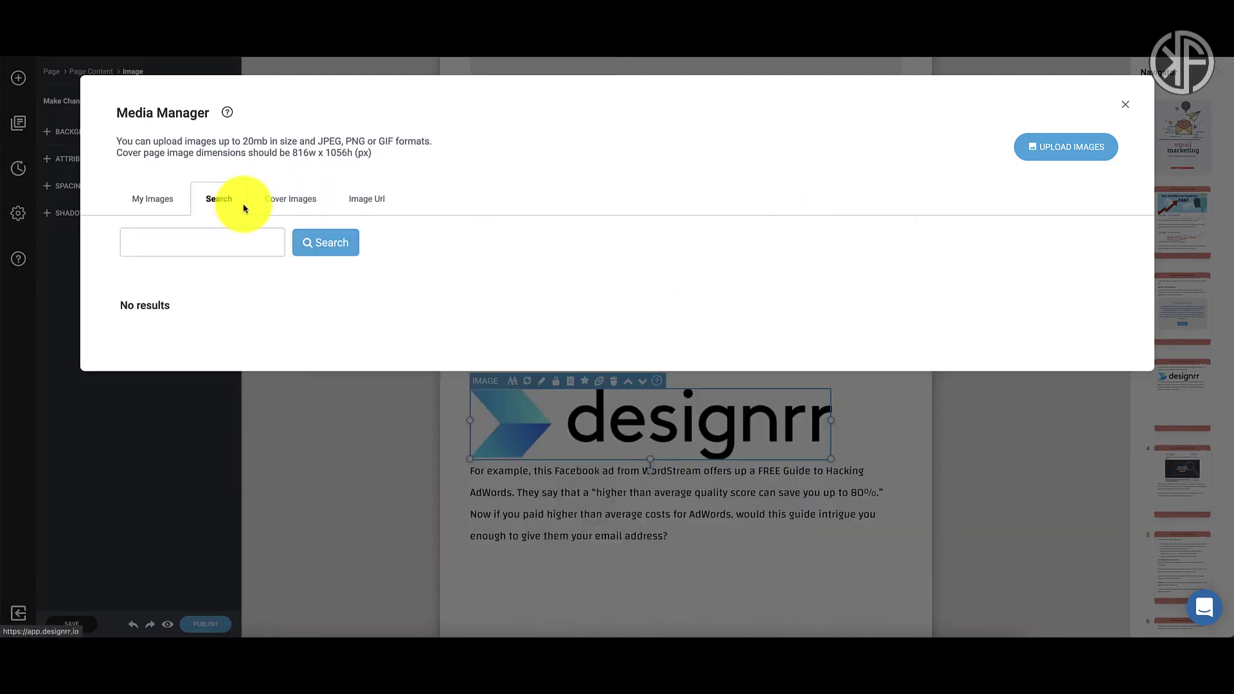
click(233, 250)
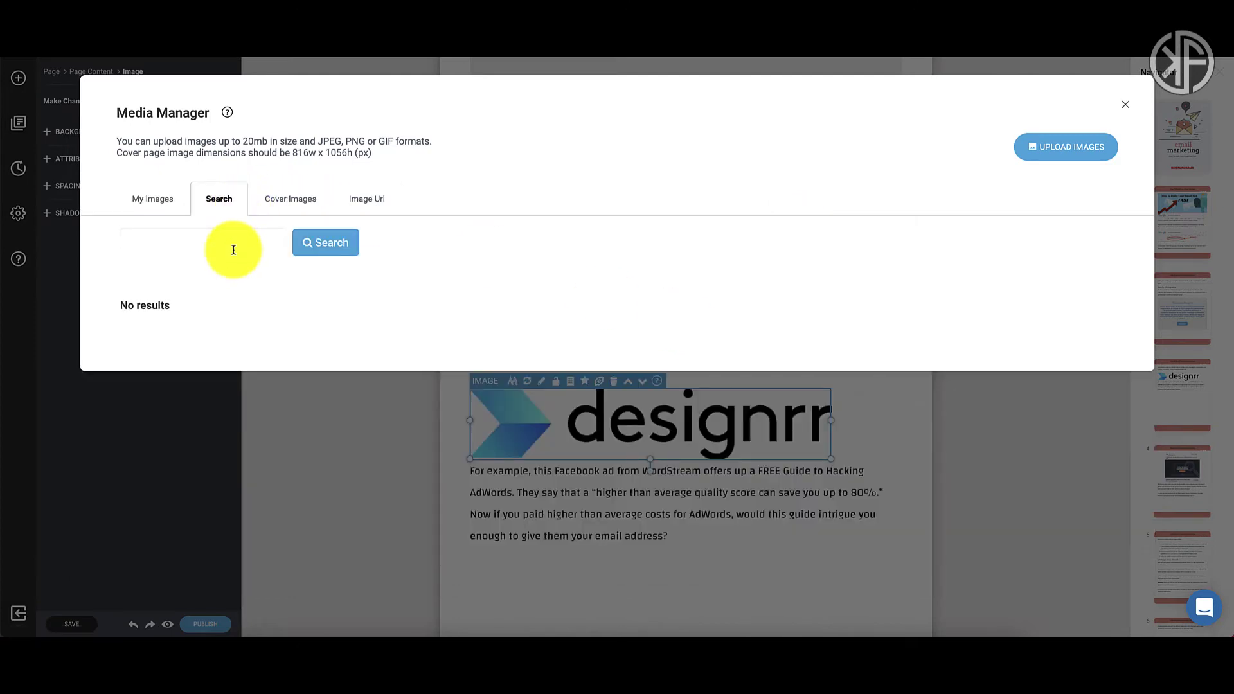
text(laptop)
click(333, 248)
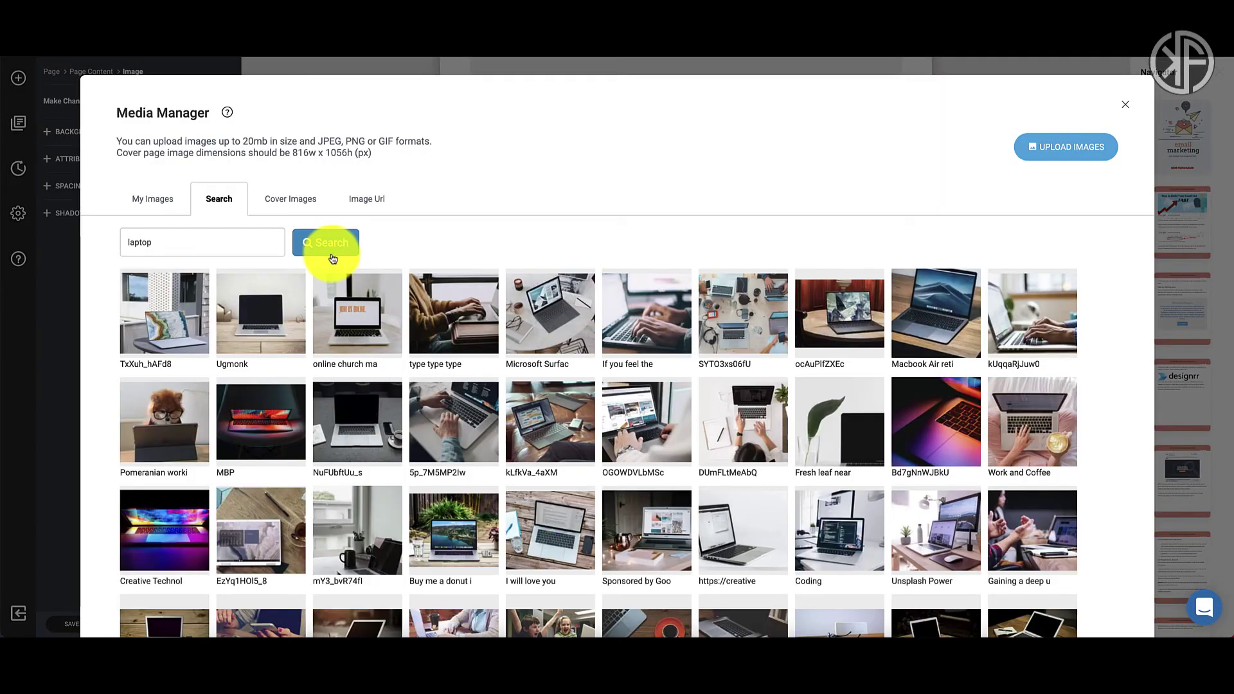
scroll(443, 315, down, 2)
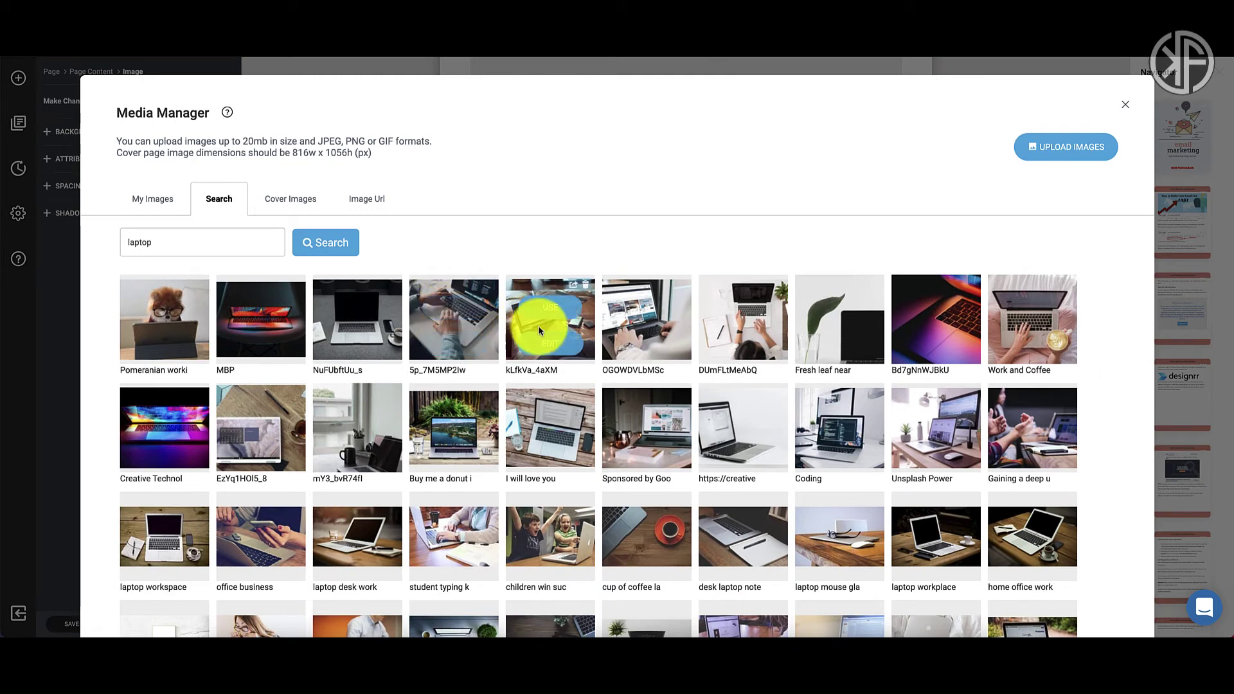
click(551, 308)
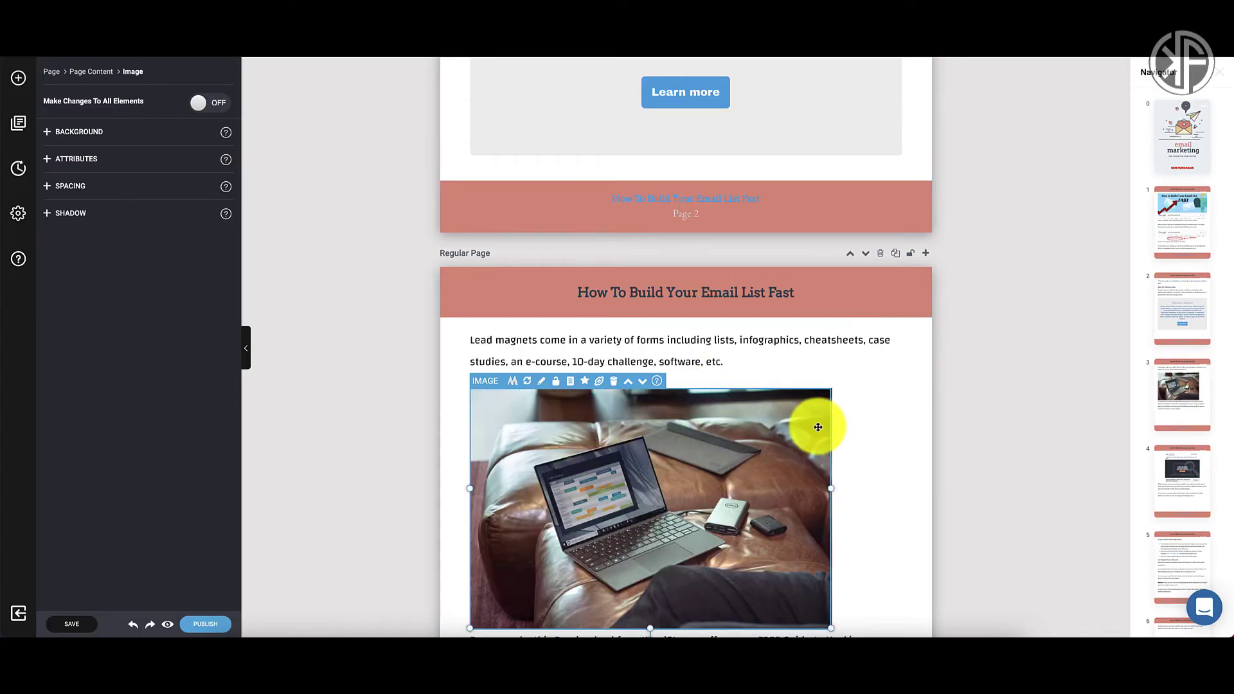
scroll(818, 426, down, 3)
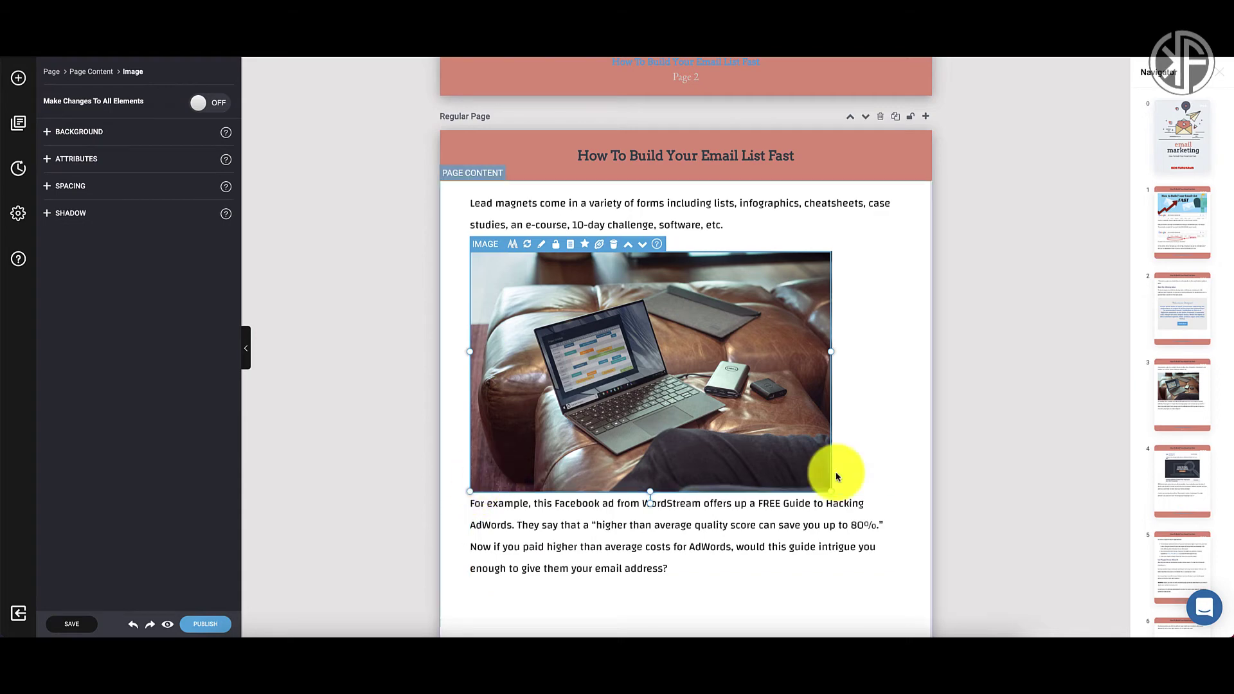
mouse_move(831, 493)
mouse_down()
mouse_move(780, 449)
mouse_move(831, 474)
mouse_move(756, 449)
mouse_move(828, 488)
mouse_up()
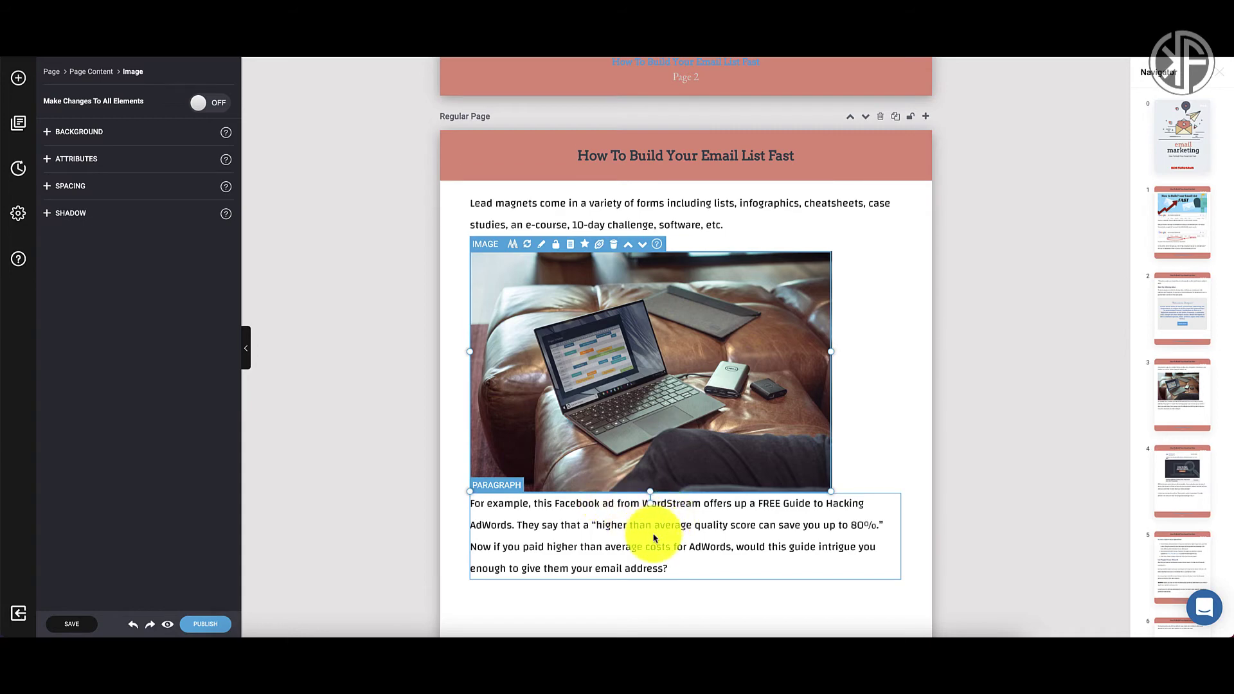
Publish the ebook in PDF format under the title "How To Build Your Email List Fast 1".
scroll(654, 539, down, 1)
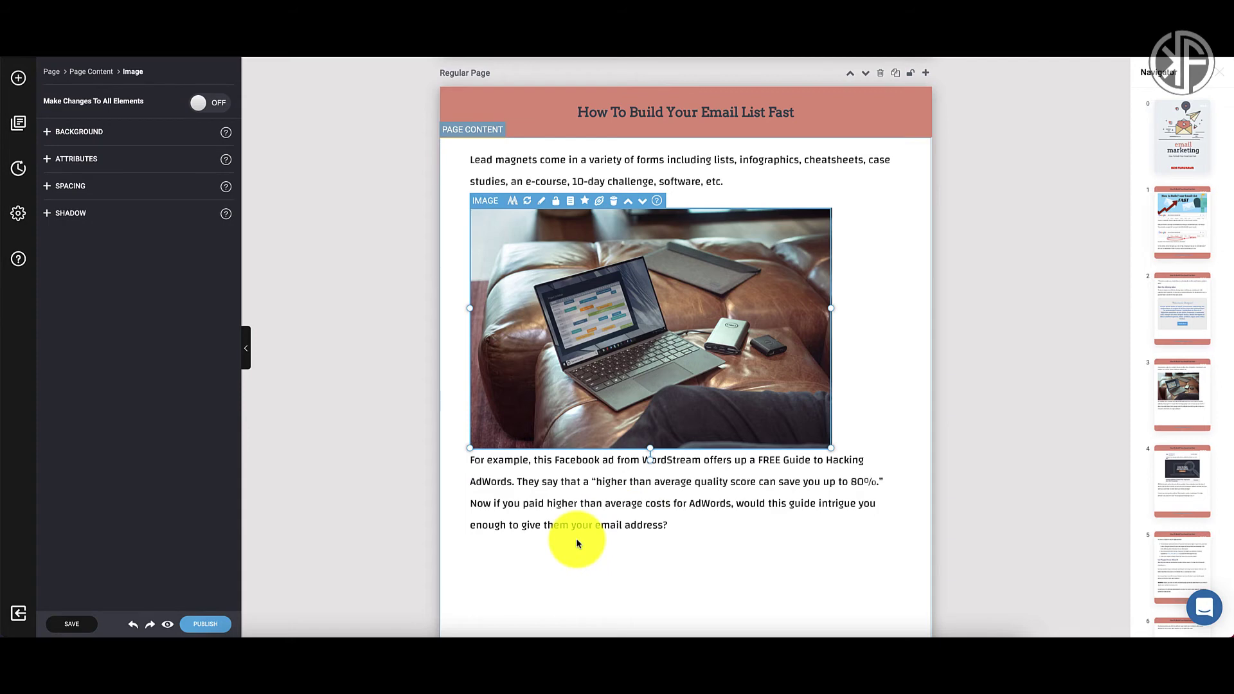
click(206, 624)
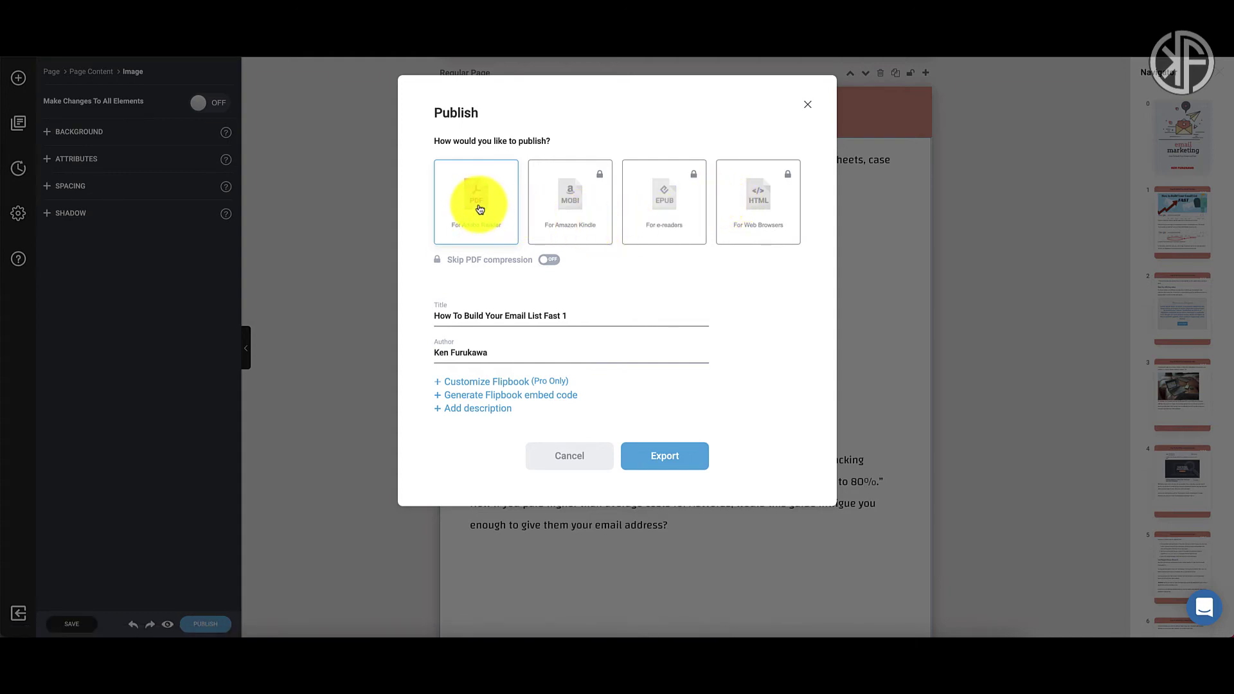
click(672, 457)
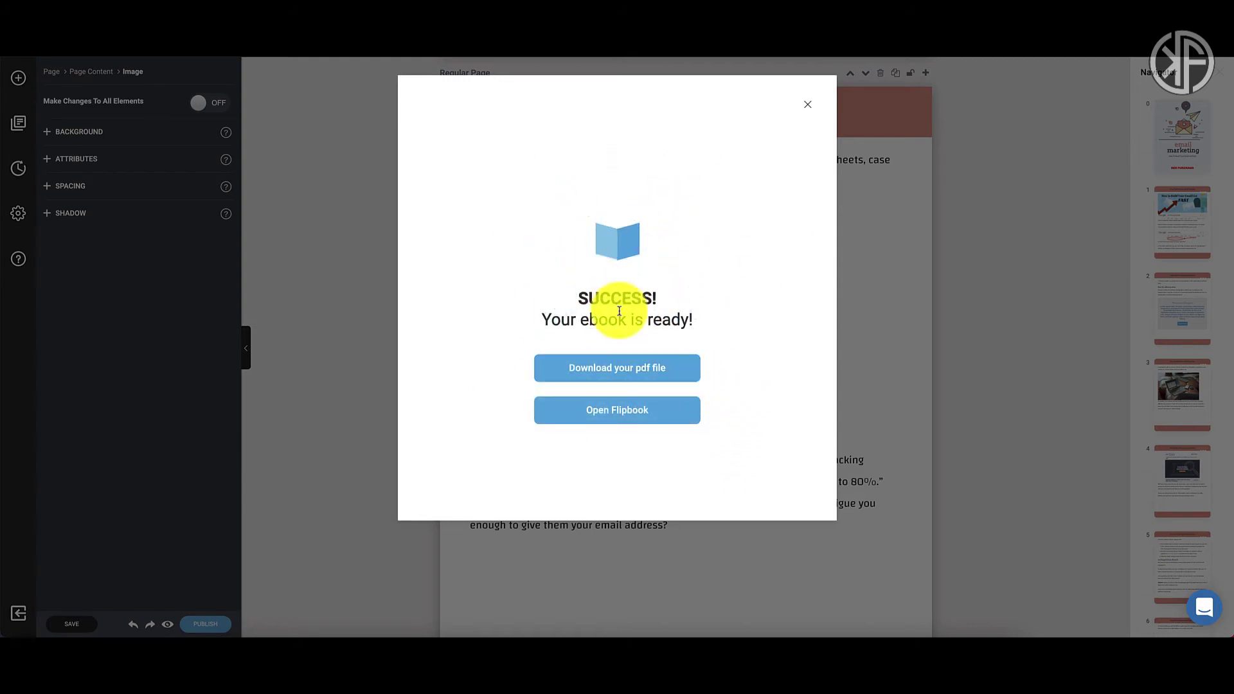
Open the exported PDF file and look through its pages from the cover onward.
click(615, 370)
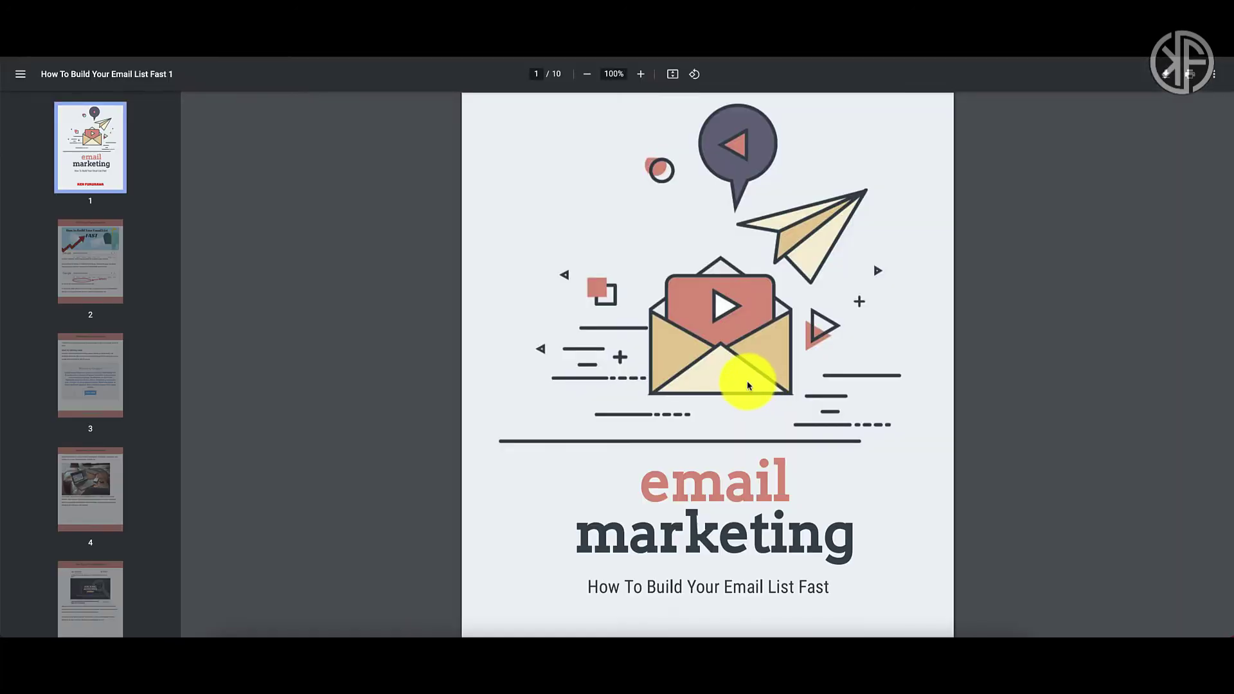
scroll(749, 383, down, 8)
scroll(748, 383, down, 20)
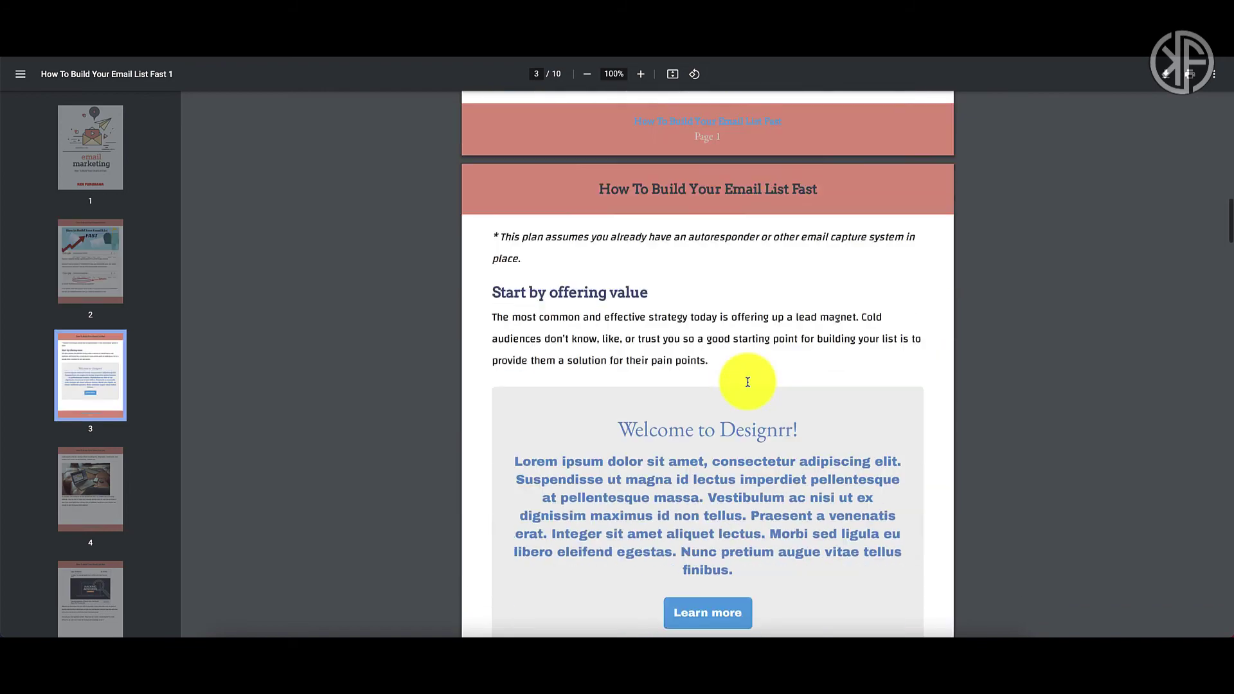
scroll(747, 382, down, 5)
scroll(747, 383, up, 15)
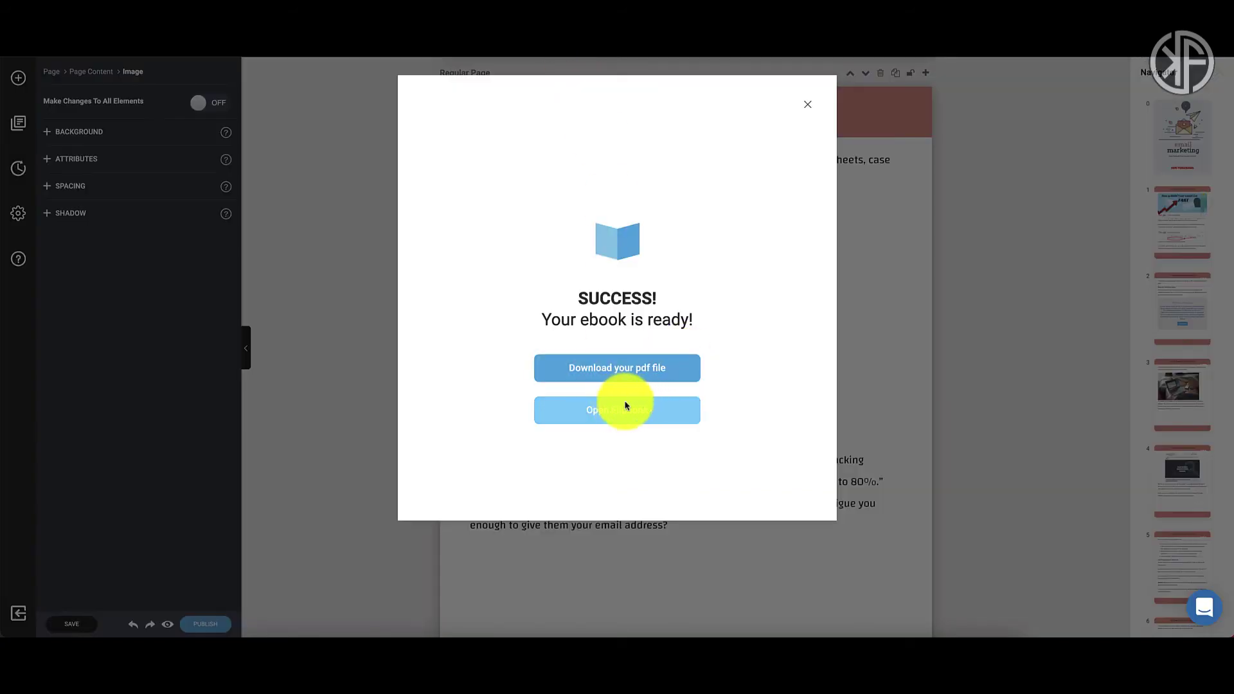
Open the flipbook version of the ebook and turn its pages forward and back.
click(626, 406)
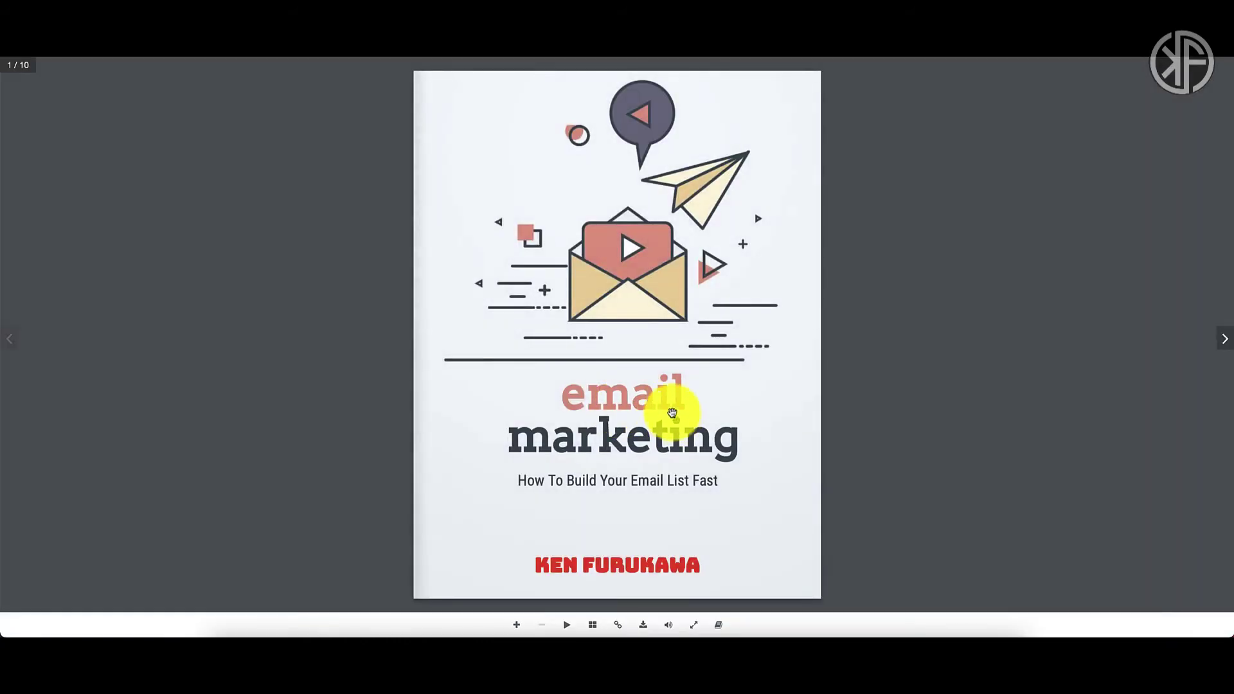
click(796, 491)
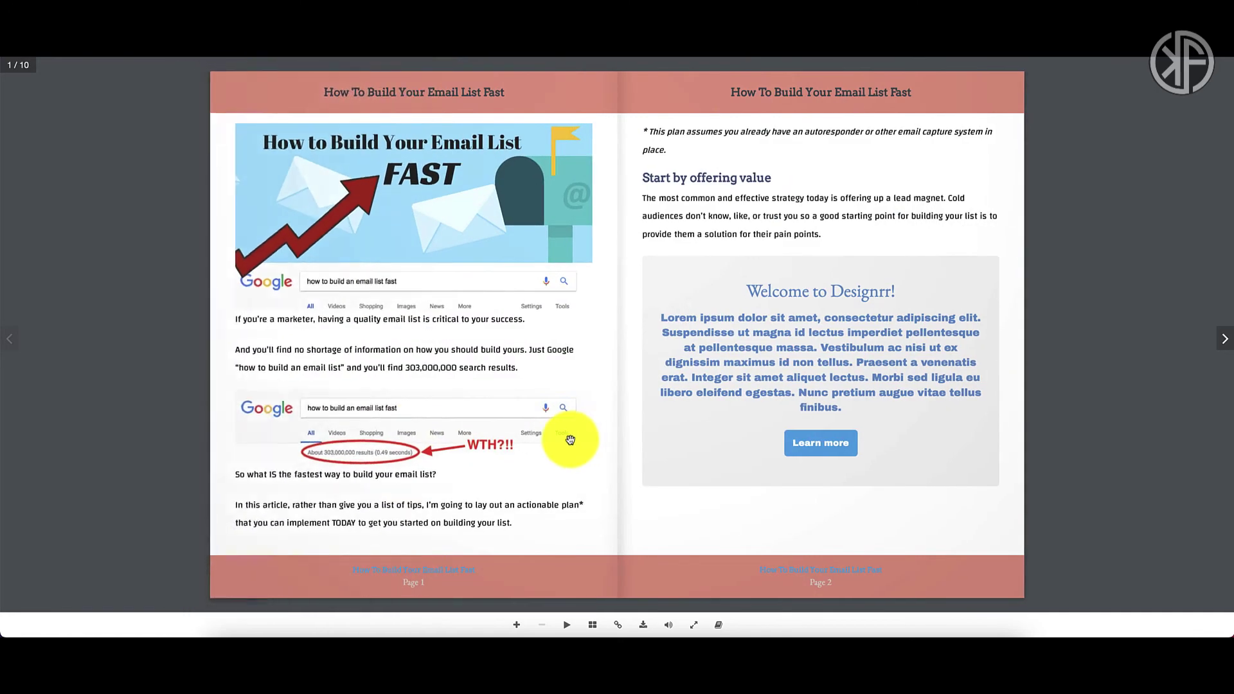
click(876, 482)
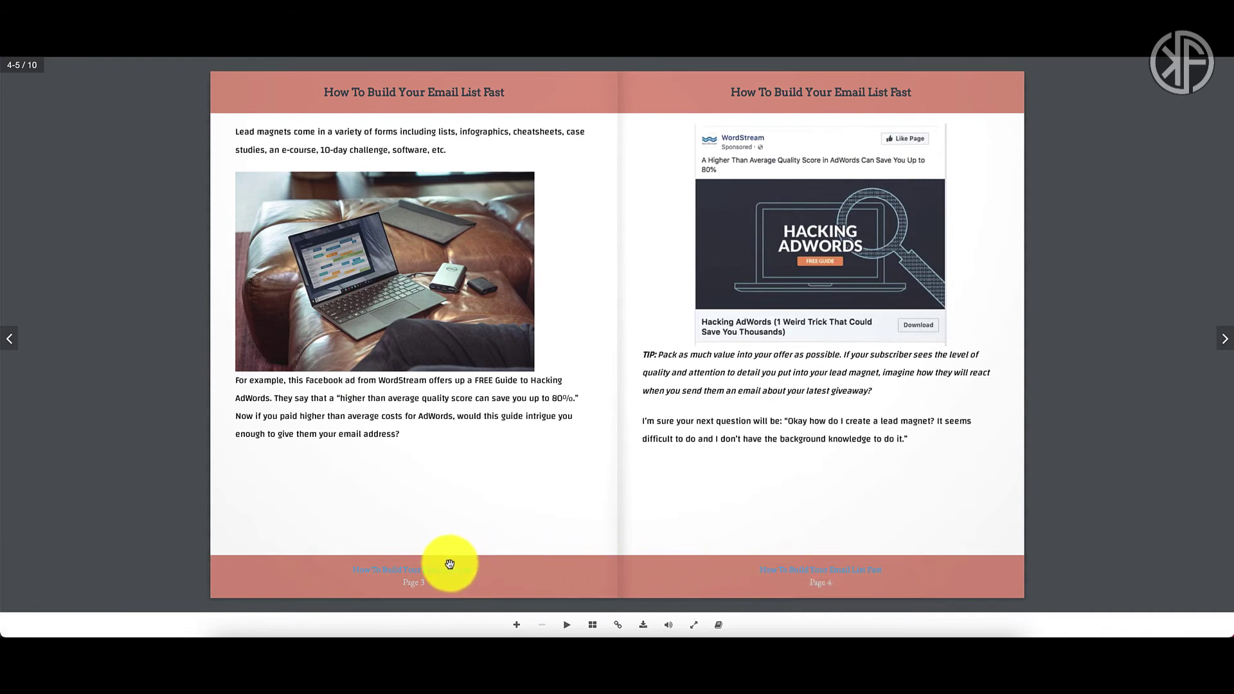
drag(758, 456, 145, 443)
drag(350, 462, 868, 476)
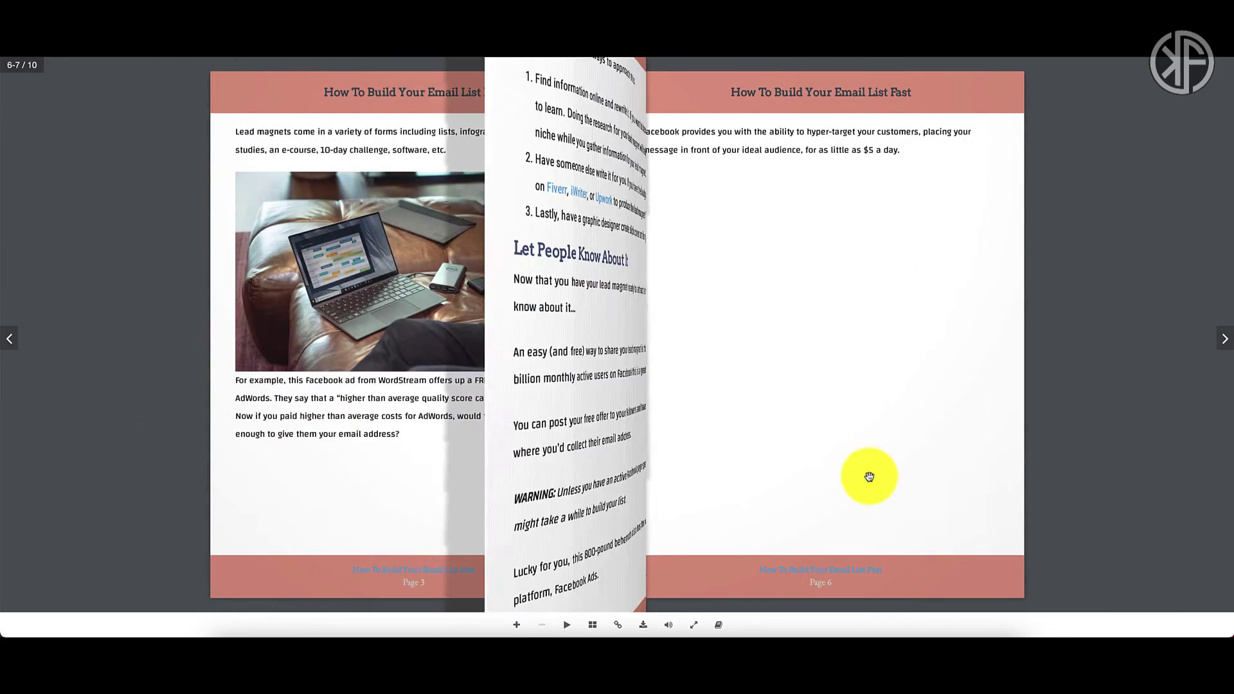
key(Left)
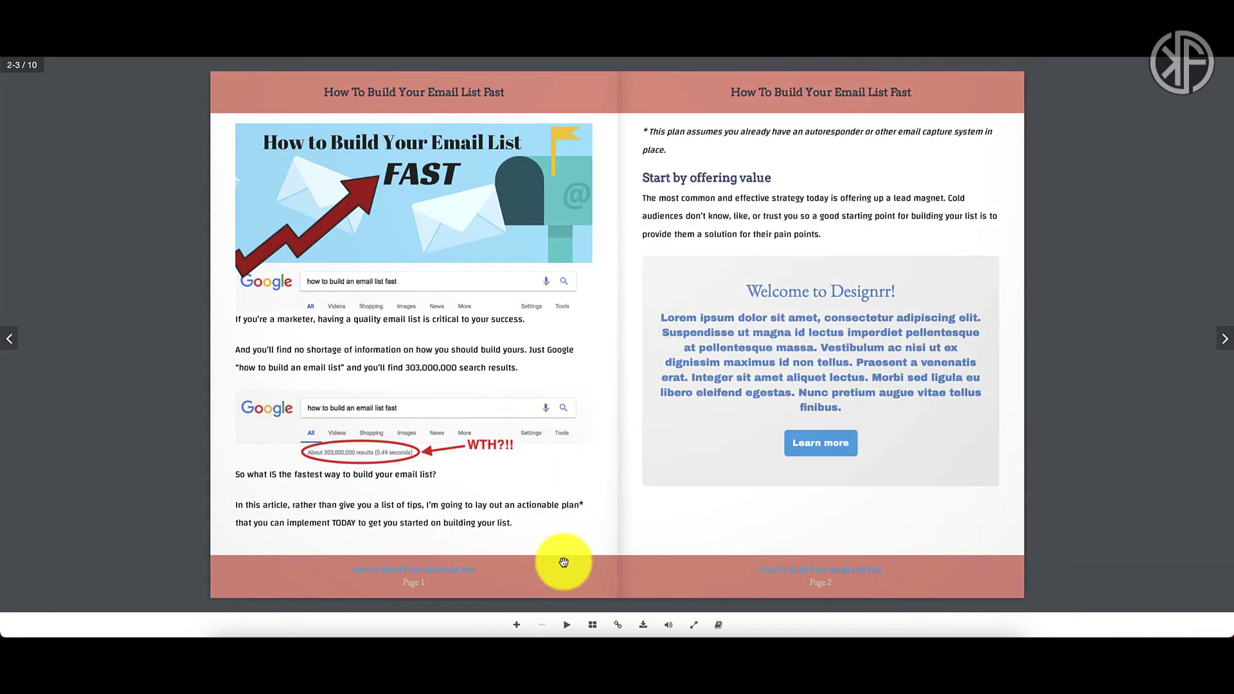
Start and stop the flipbook's automatic page turning, and view pages 7 and 8 in full screen.
click(568, 626)
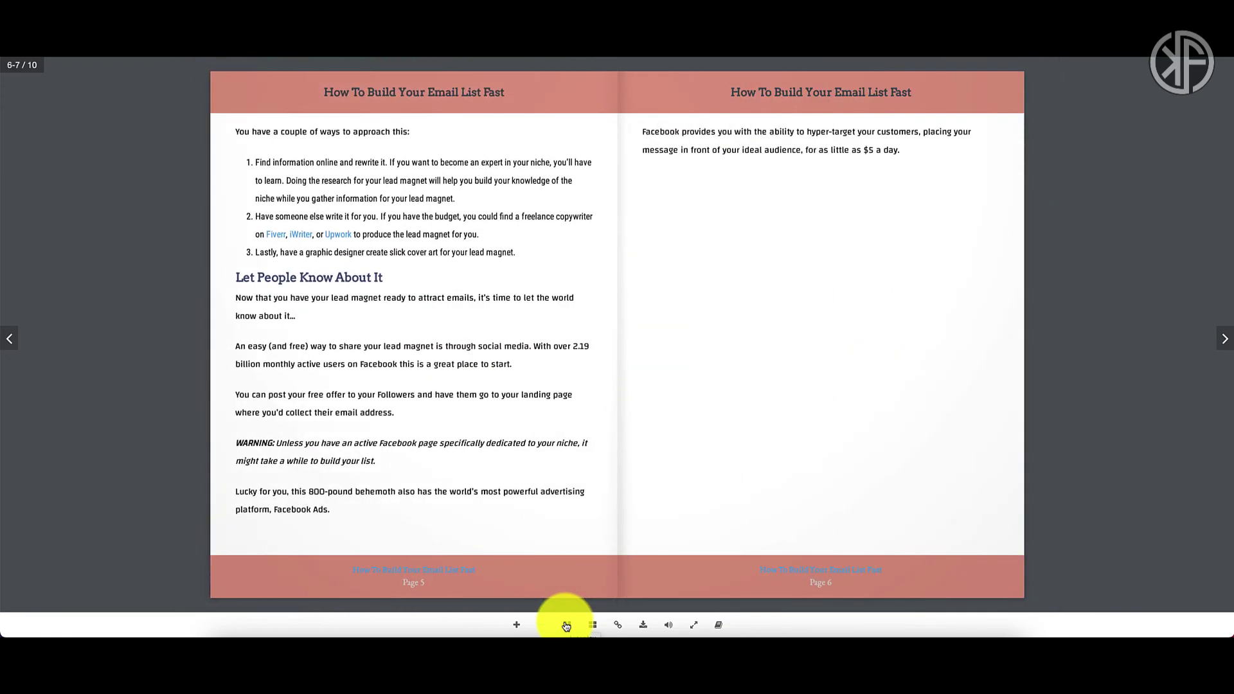
click(566, 626)
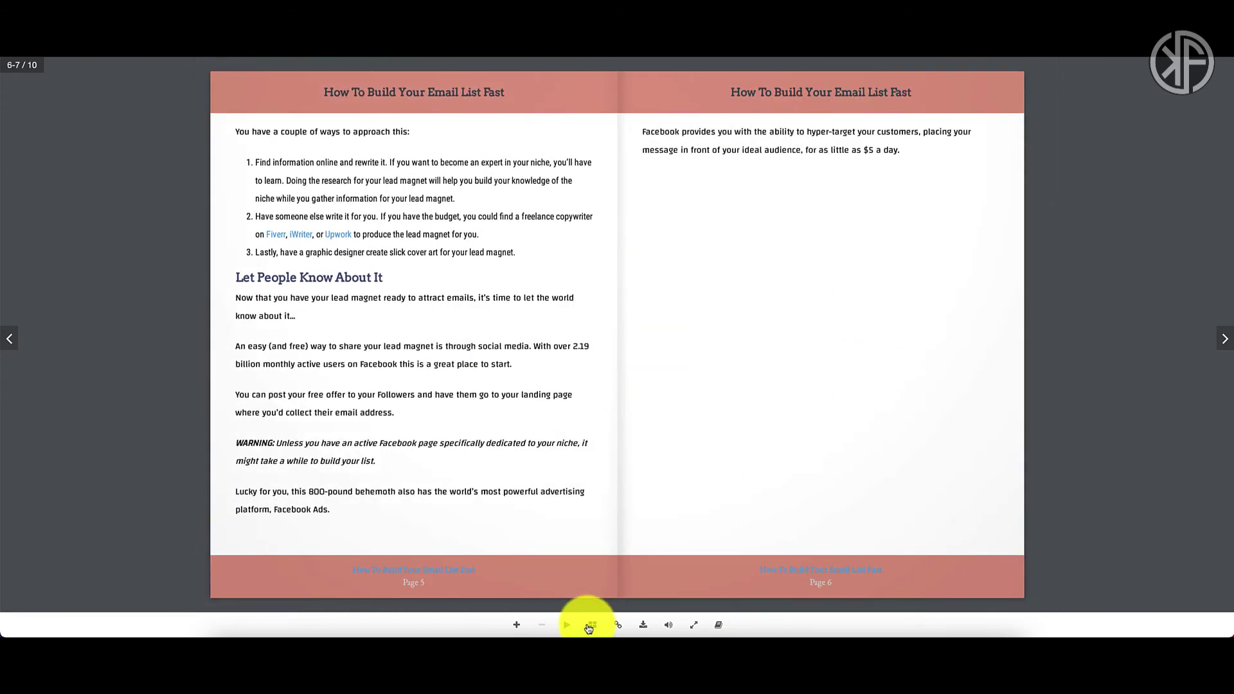
click(693, 624)
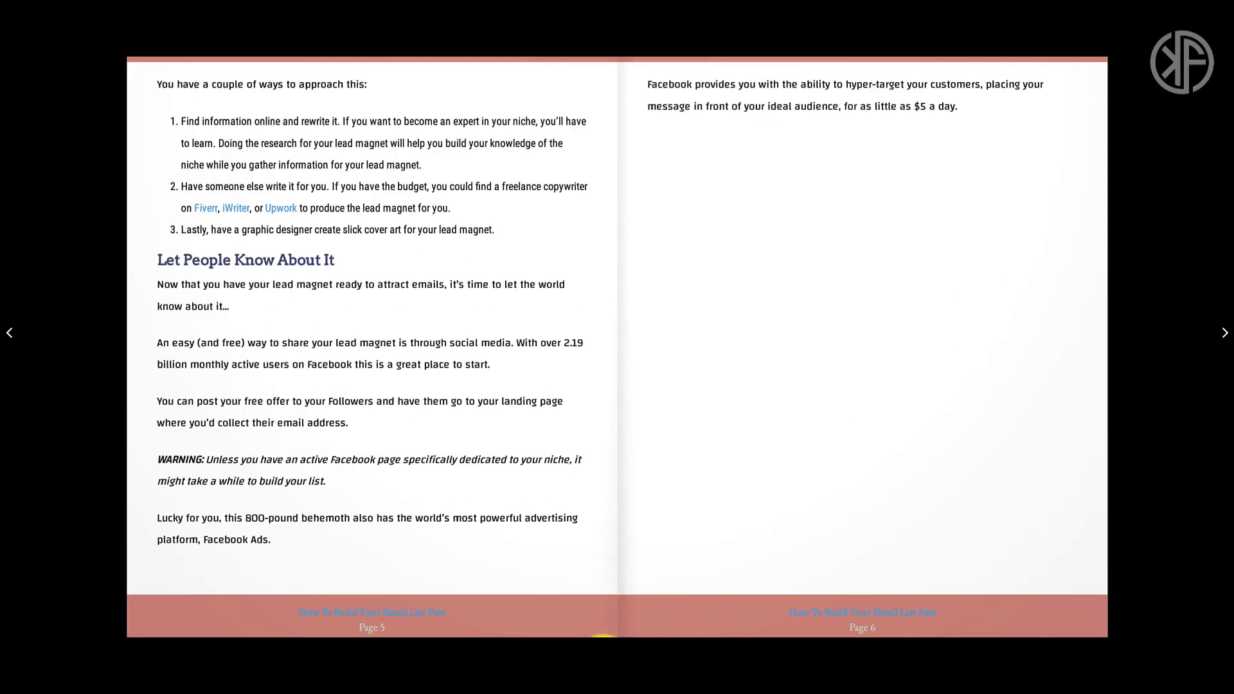
key(Right)
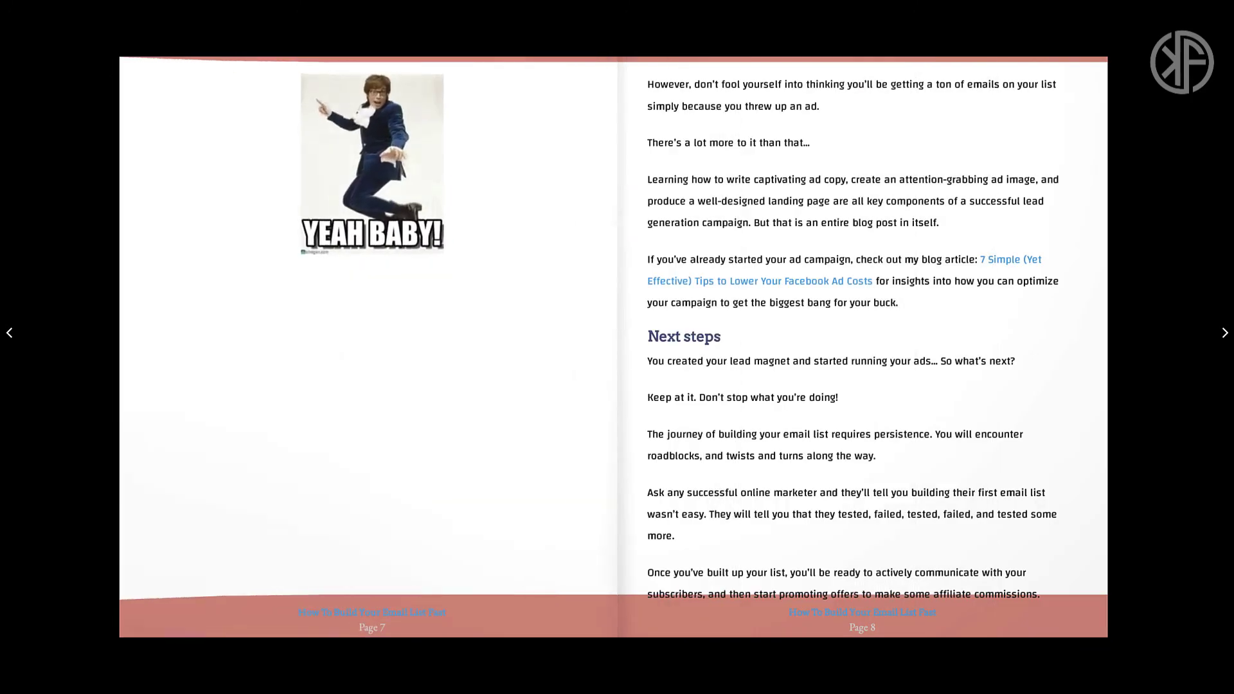